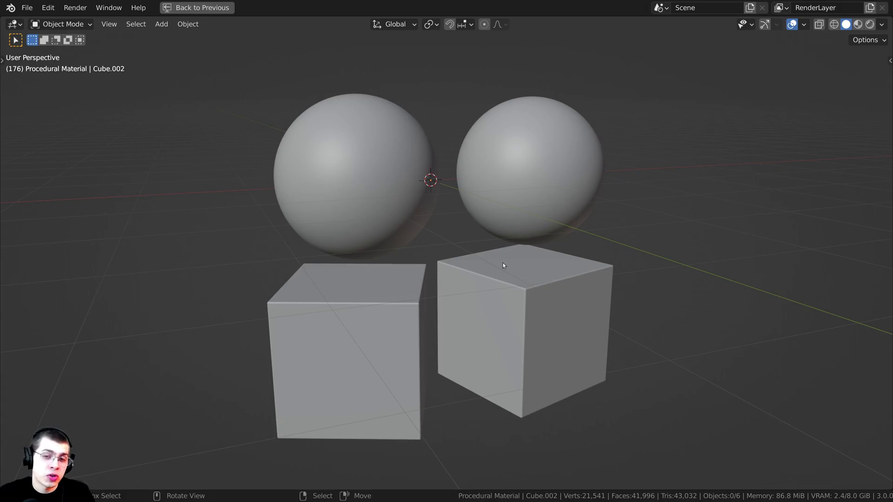
Step: Inspect the geometry of the two spheres in Edit Mode and from several viewing angles
mouse_move(515, 250)
middle_mouse_down()
mouse_move(502, 286)
mouse_move(501, 251)
middle_mouse_up()
left_click(501, 215)
scroll(501, 215, "up", 1)
key("Tab")
key("Tab")
left_click(359, 163)
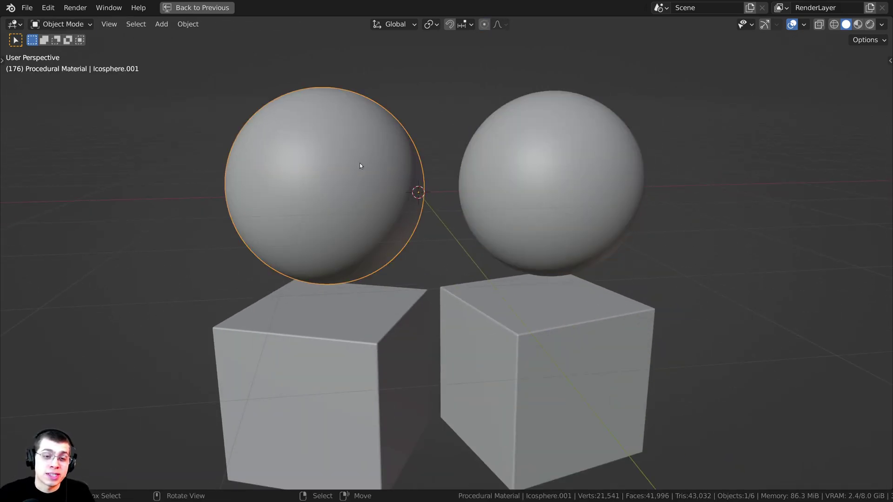
key("Tab")
key("Tab")
middle_click_drag(524, 212, 610, 207)
scroll(513, 217, "up", 1)
key("alt+a")
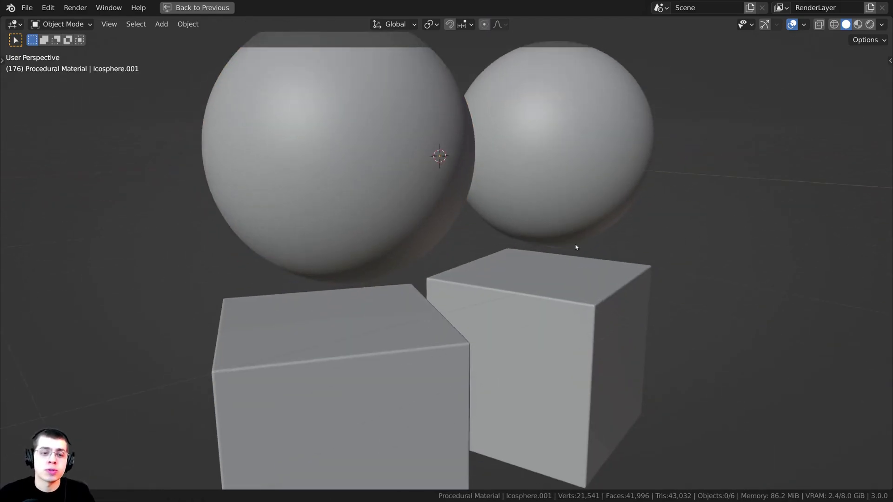
Step: Examine both cubes together in Edit Mode, looking closely at their beveled edges and corners
middle_click_drag(576, 246, 557, 205, "shift")
left_click(558, 205)
left_click(336, 285, "shift")
middle_click_drag(336, 286, 336, 280)
key("Tab")
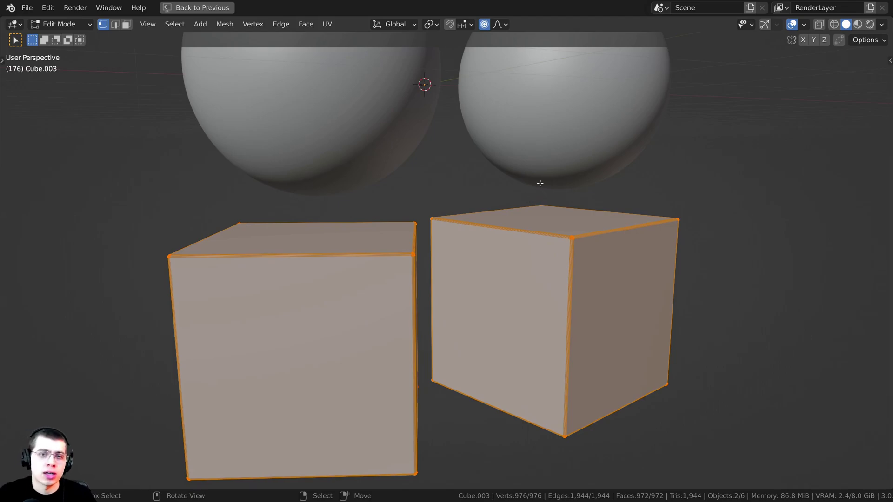
middle_click_drag(537, 183, 266, 196)
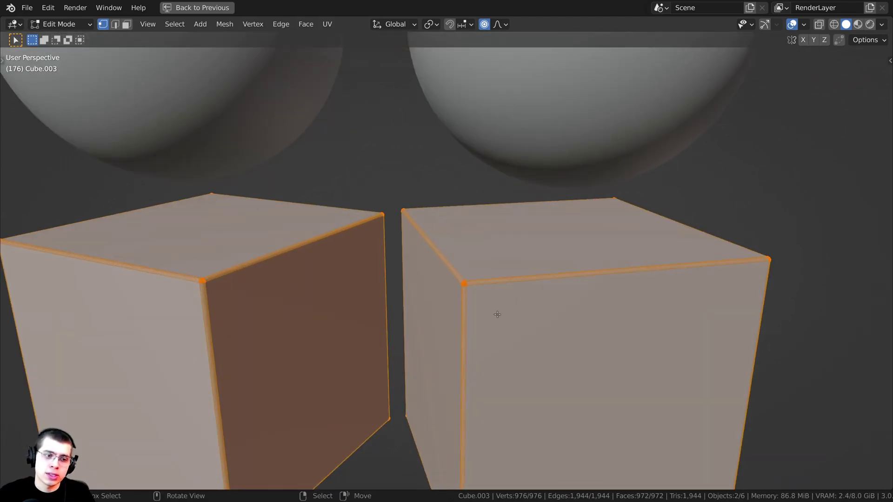
scroll(497, 315, "up", 3)
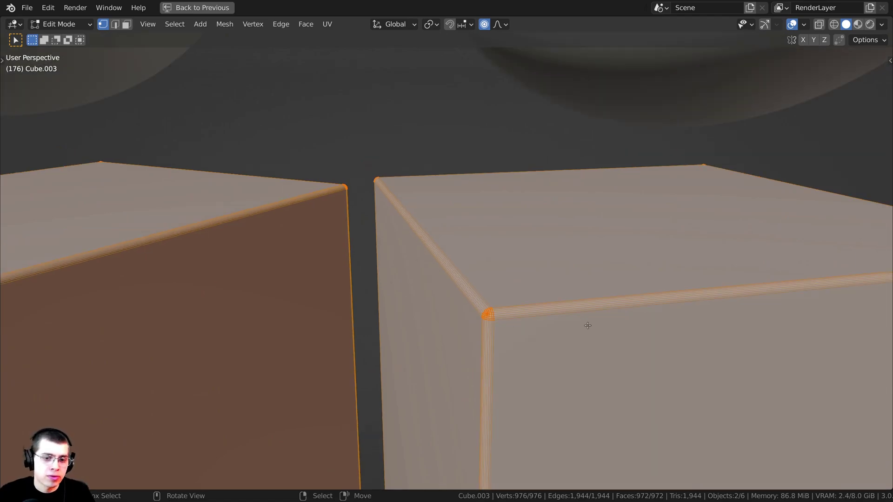
scroll(405, 261, "down", 3)
key("Tab")
scroll(405, 261, "up", 3)
scroll(478, 300, "down", 6)
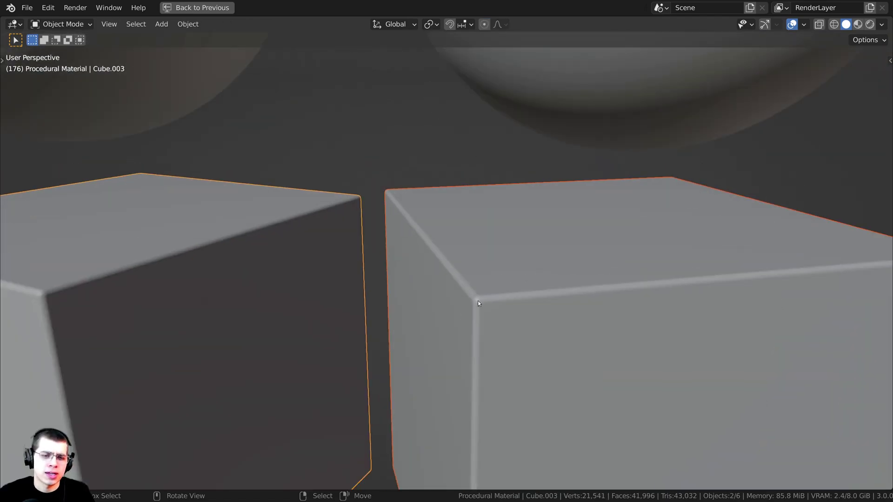
Step: Apply Shade Smooth to all objects in the scene
key("a")
right_click(481, 161)
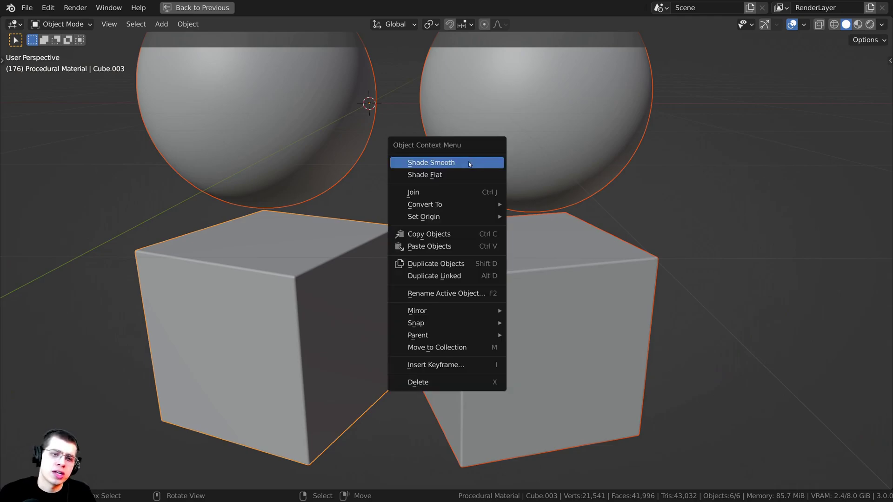
left_click(463, 168)
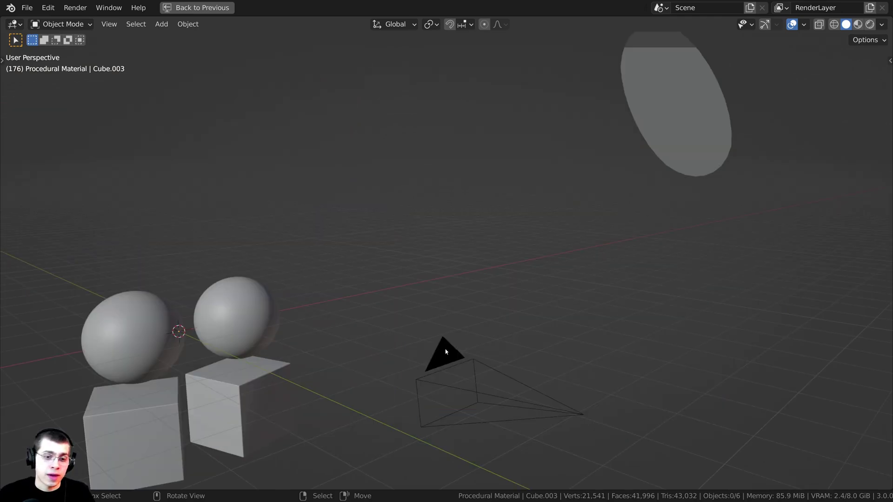
Step: View the scene through the camera and inspect the lighting plane's mesh in Edit Mode
left_click(445, 352)
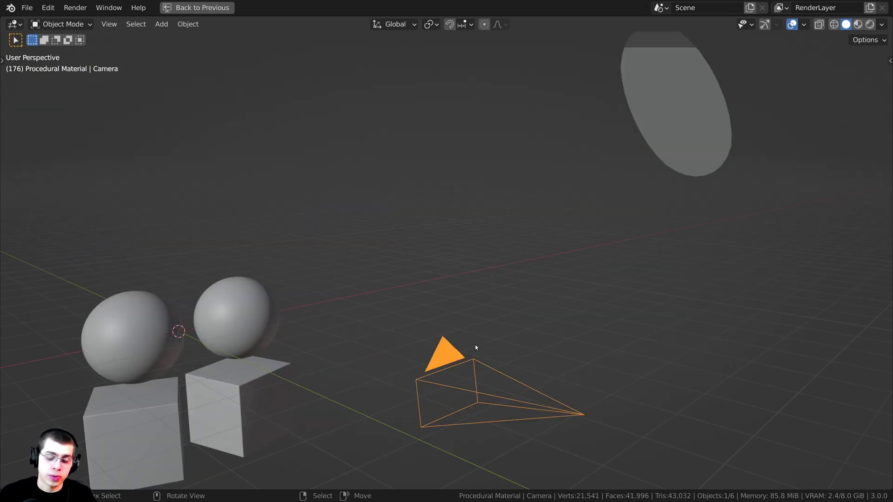
key("KP_0")
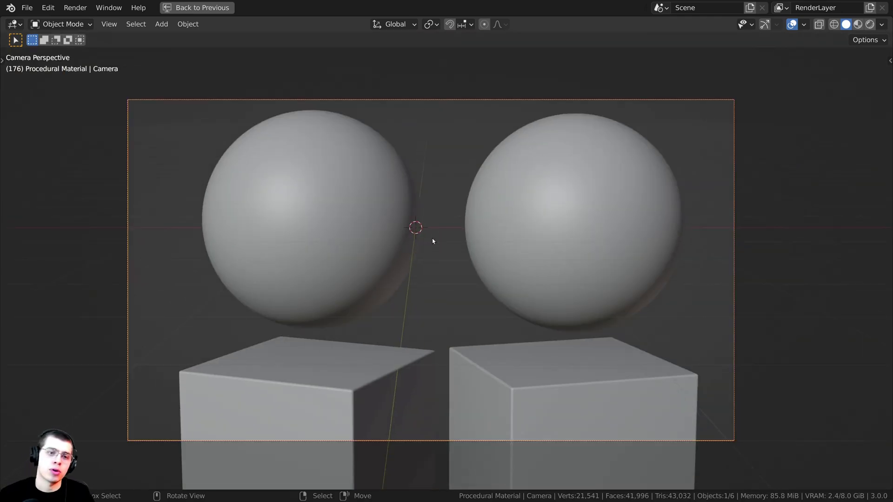
left_click(433, 240)
middle_click_drag(433, 241, 573, 306)
left_click(613, 168)
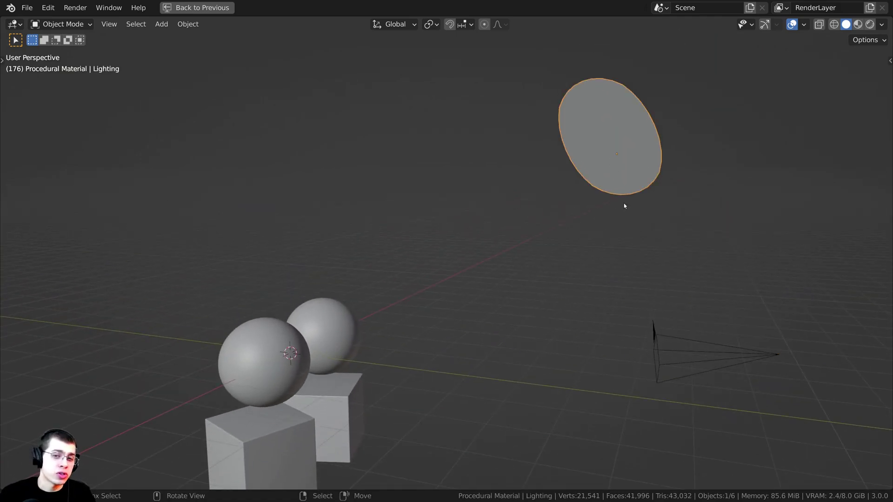
key("Tab")
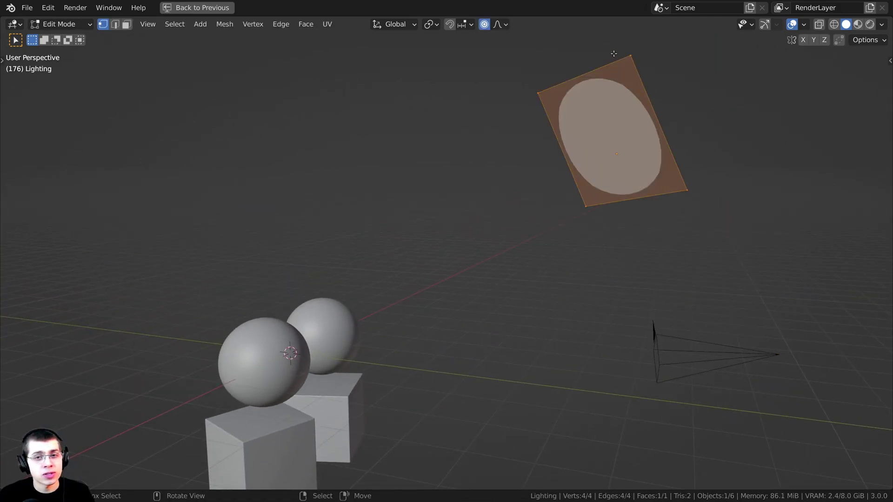
key("Tab")
Step: Return to the camera view and restore the multi-editor Shading layout, with the lighting plane's Emission node framed
key("KP_0")
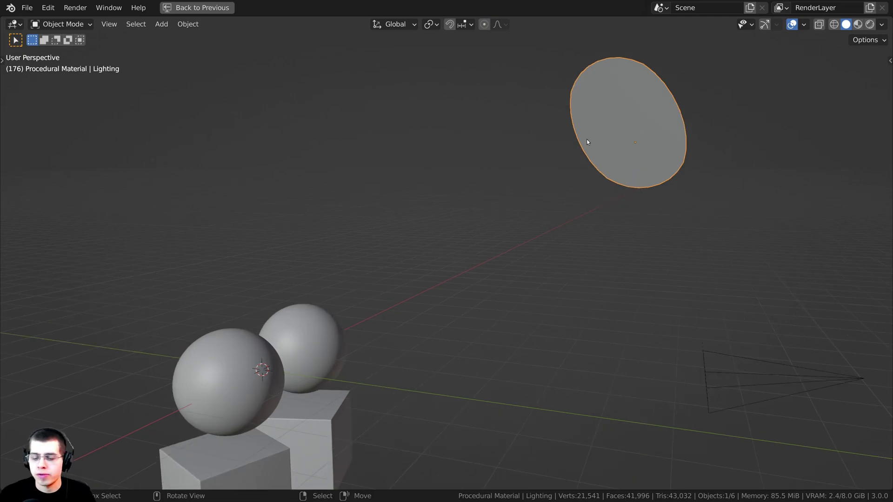
key("ctrl+space")
scroll(555, 298, "up", 4)
mouse_move(558, 287)
middle_mouse_down()
mouse_move(550, 201)
mouse_move(562, 213)
middle_mouse_up()
scroll(549, 281, "up", 6)
scroll(562, 213, "up", 3)
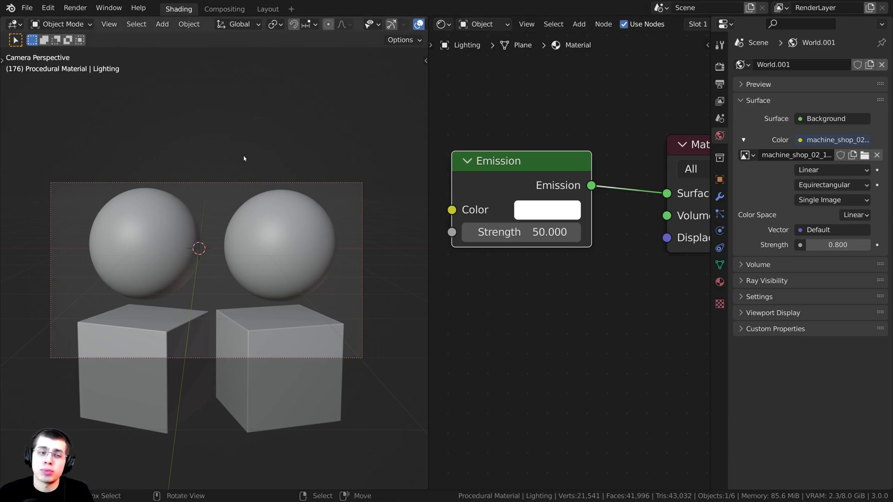
Step: Review the light objects that can be added, widen the world settings, and use an Environment Texture for the background color
key("shift+a")
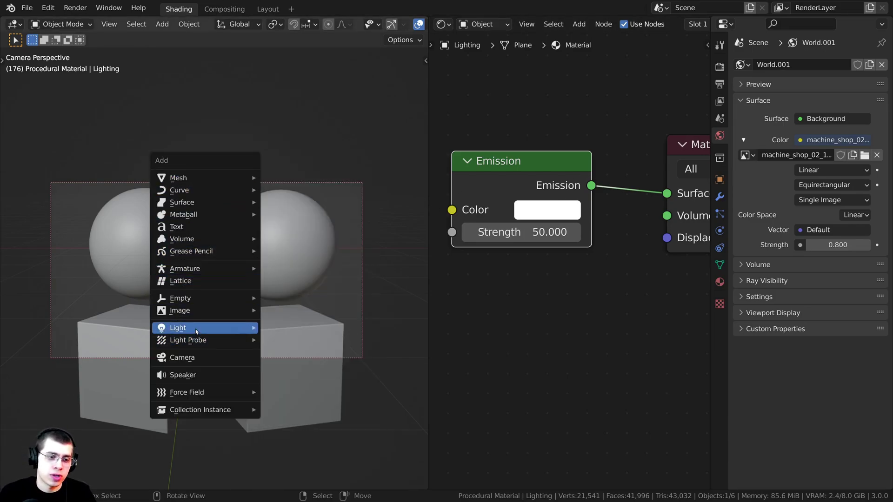
mouse_move(196, 331)
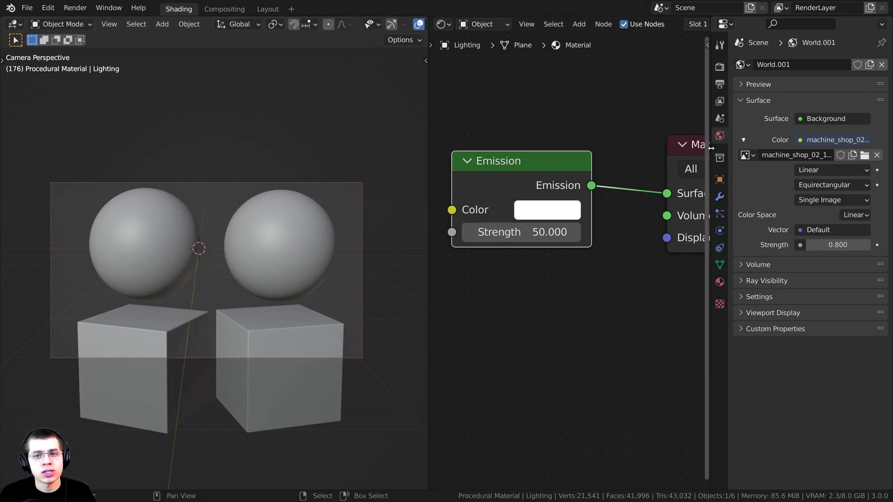
left_click_drag(711, 151, 636, 153)
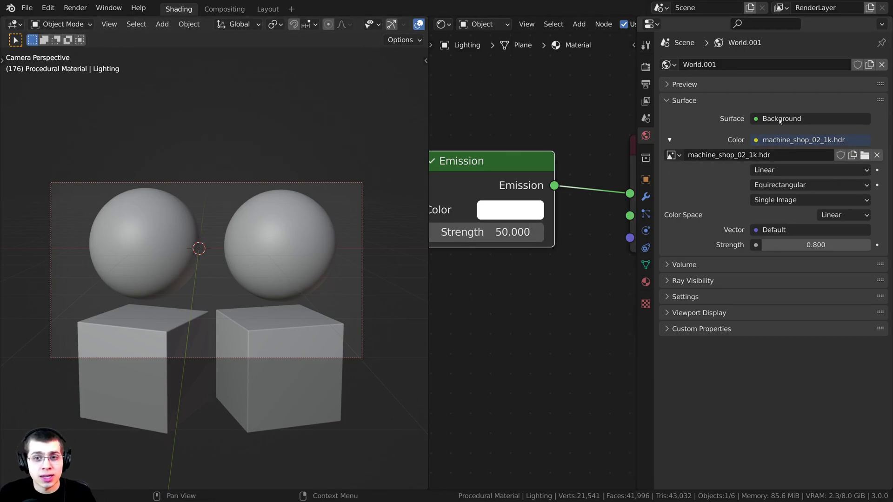
left_click(814, 140)
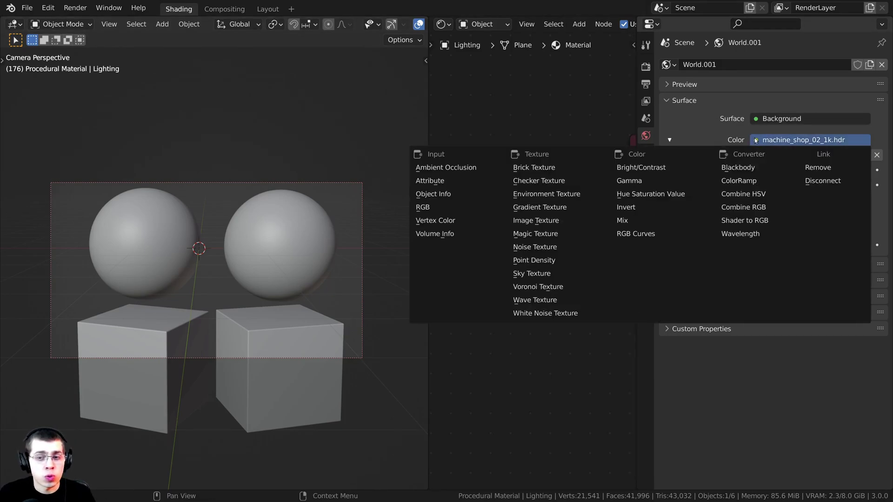
left_click(548, 194)
key("z")
left_click(119, 126)
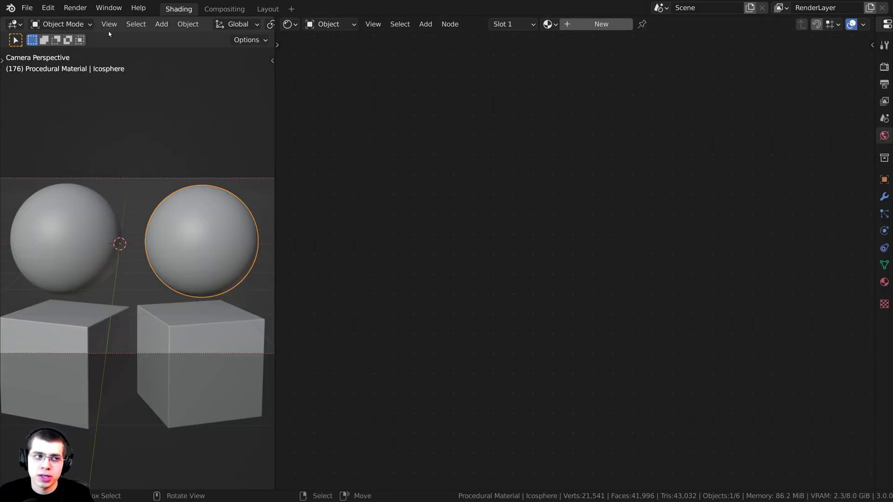
left_click(56, 11)
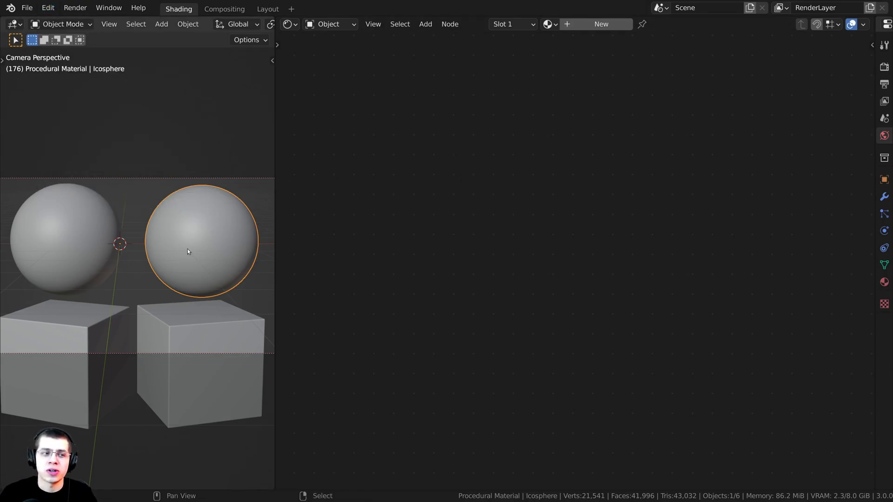
Step: Create a new material on the selected sphere and name it "Granite Colored"
middle_click_drag(252, 187, 267, 185, "shift")
scroll(235, 196, "up", 1)
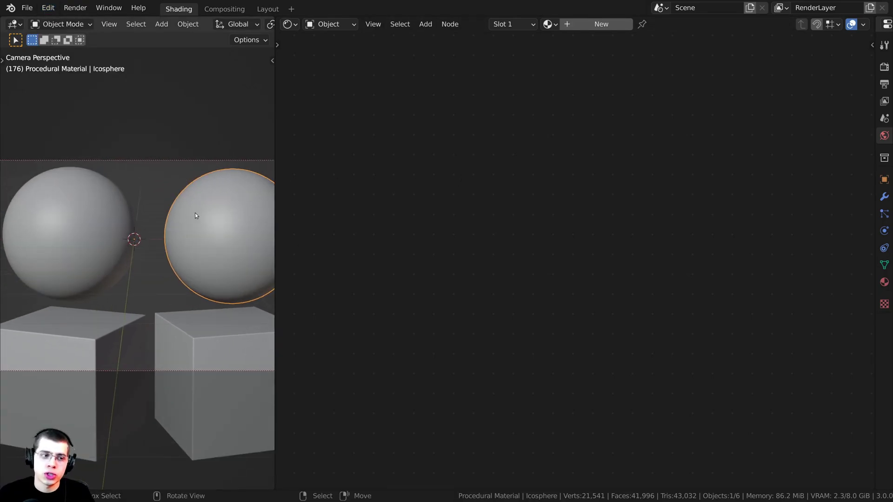
middle_click_drag(195, 214, 171, 201, "shift")
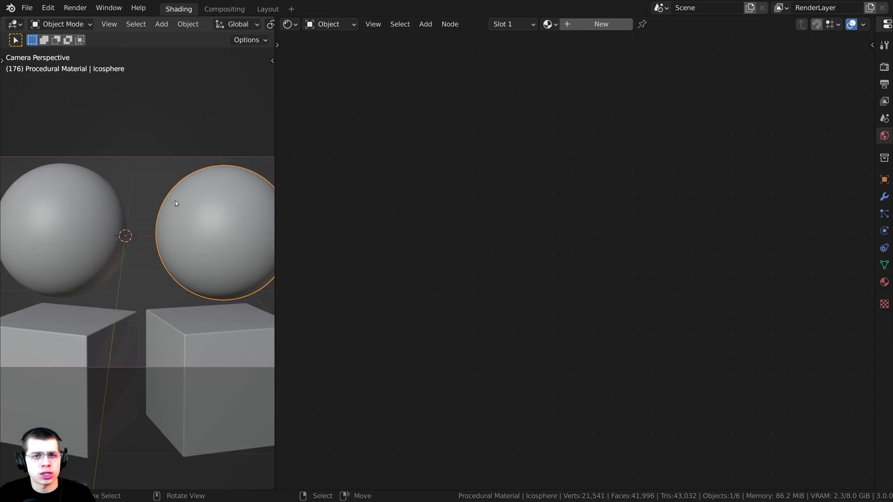
scroll(176, 202, "down", 1)
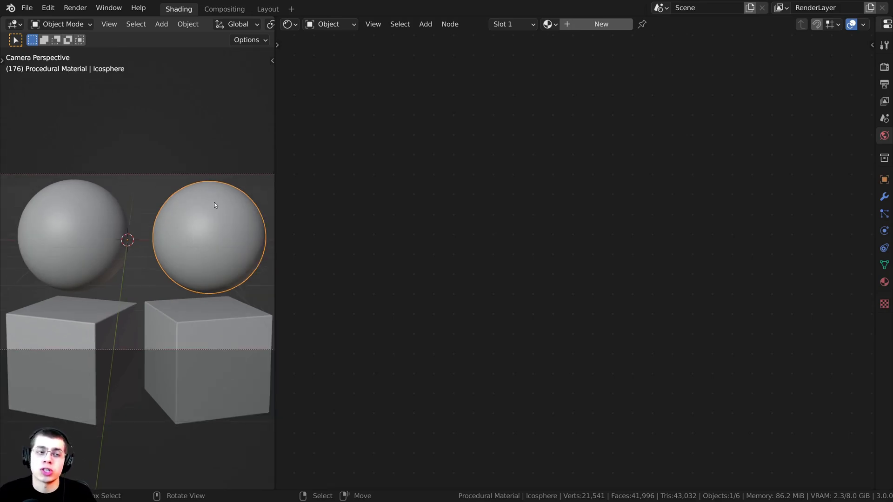
scroll(252, 248, "up", 2)
middle_click_drag(243, 195, 220, 197, "shift")
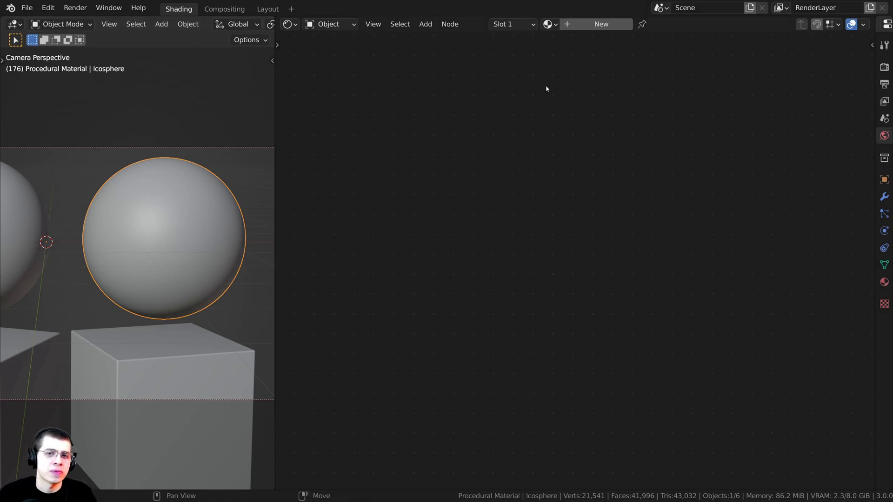
left_click(601, 23)
left_click(646, 24)
type("Granite Colored")
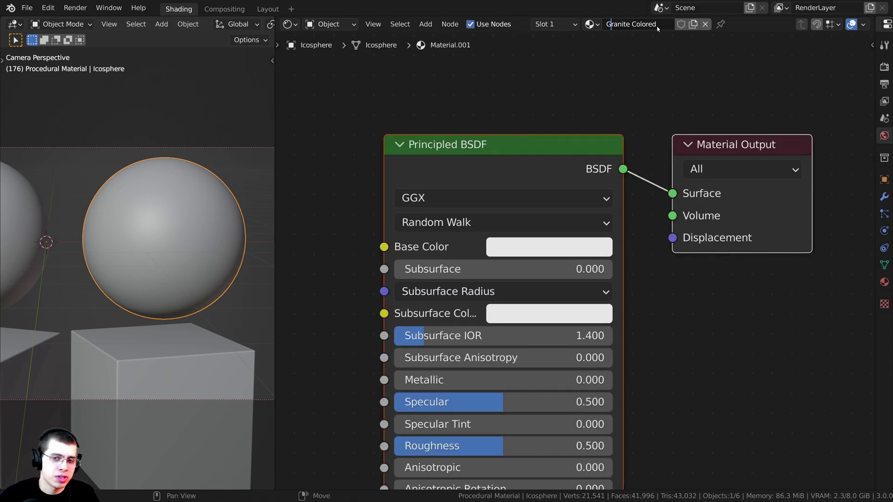
key("Return")
Step: Set the viewport to Rendered shading and narrow it to give the node editor more room
scroll(434, 211, "down", 4)
middle_click_drag(423, 212, 435, 211)
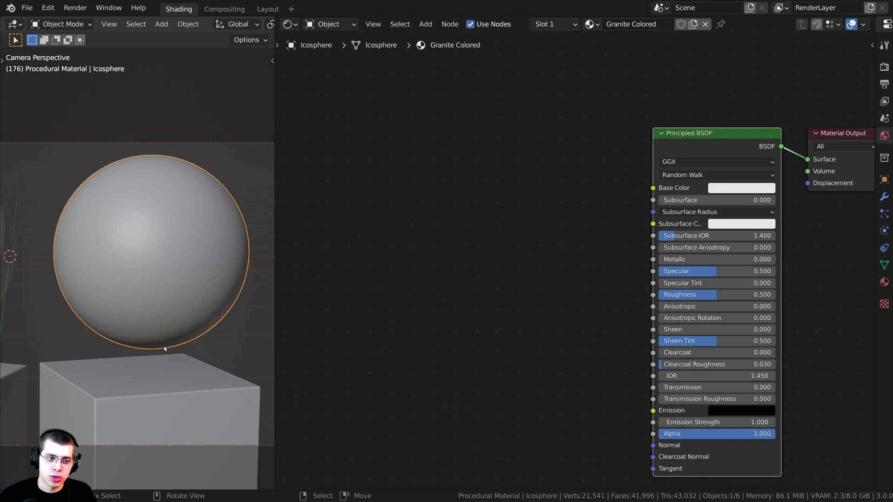
key("z")
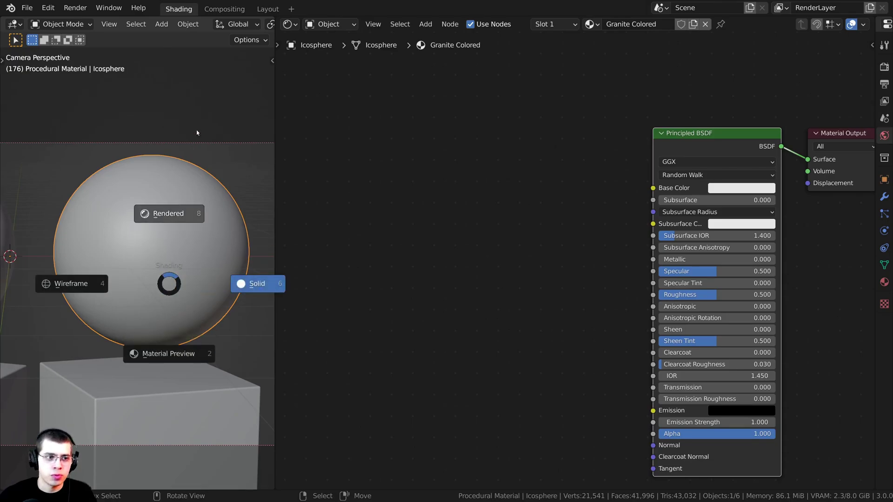
left_click(197, 132)
left_click_drag(276, 177, 215, 177)
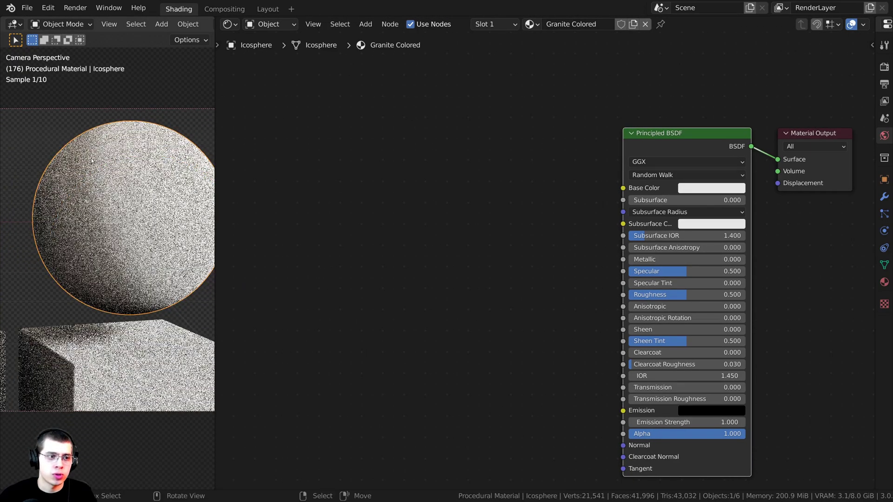
Step: Assign the Granite Colored material to the cube below the sphere, make the sphere active again and deselect everything
left_click_drag(556, 27, 105, 365)
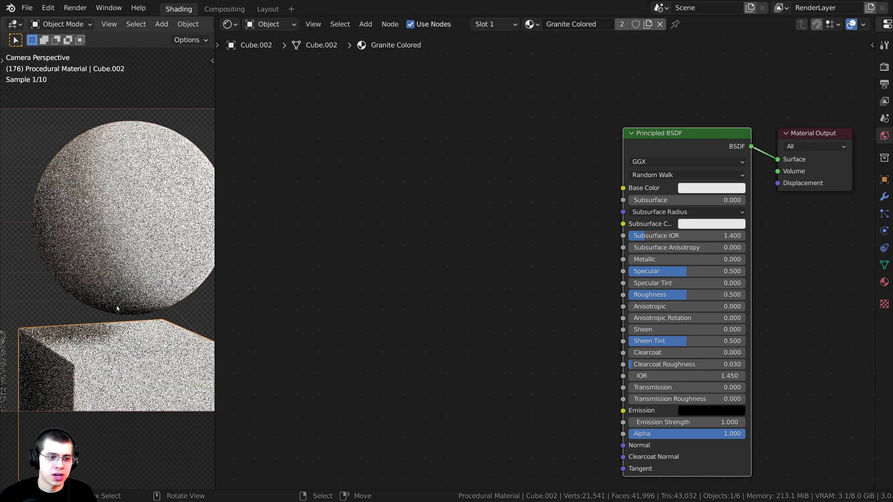
left_click(138, 258)
middle_click_drag(138, 258, 114, 251, "shift")
key("alt+a")
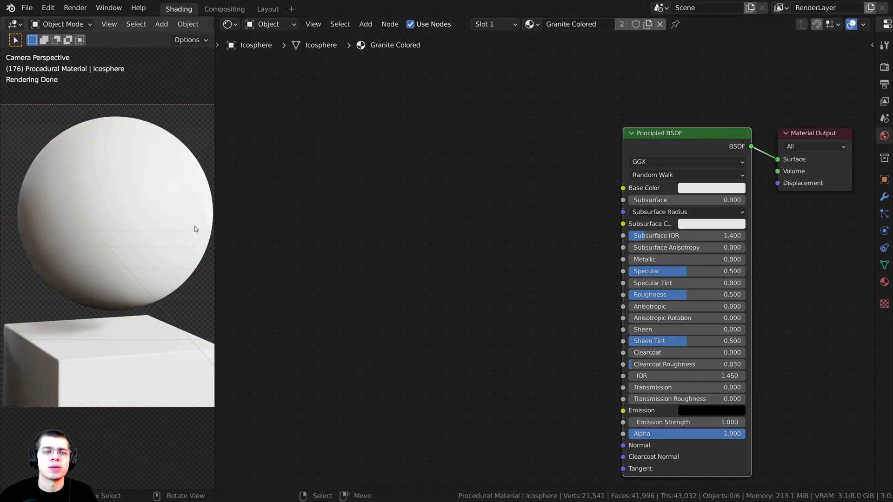
Step: Add a Noise Texture node in the empty space before the Principled BSDF
left_click_drag(214, 215, 209, 215)
middle_click_drag(409, 105, 487, 108)
scroll(486, 107, "down", 3)
key("shift+a")
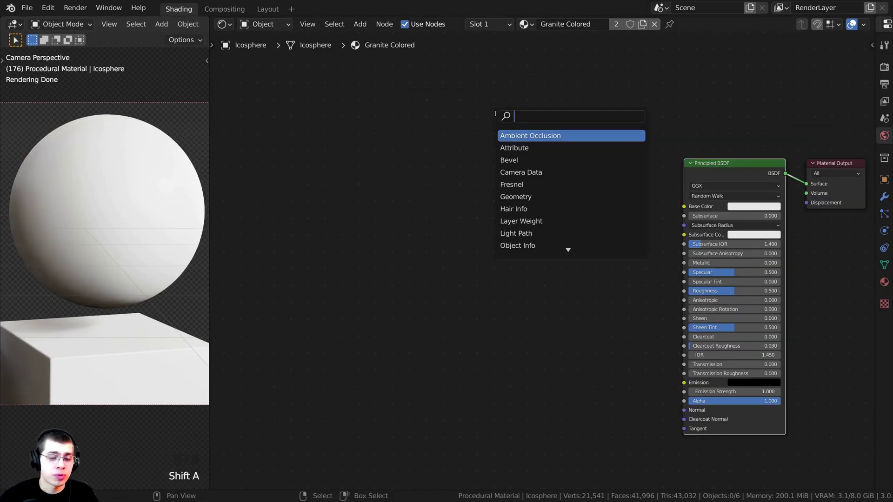
type("nois")
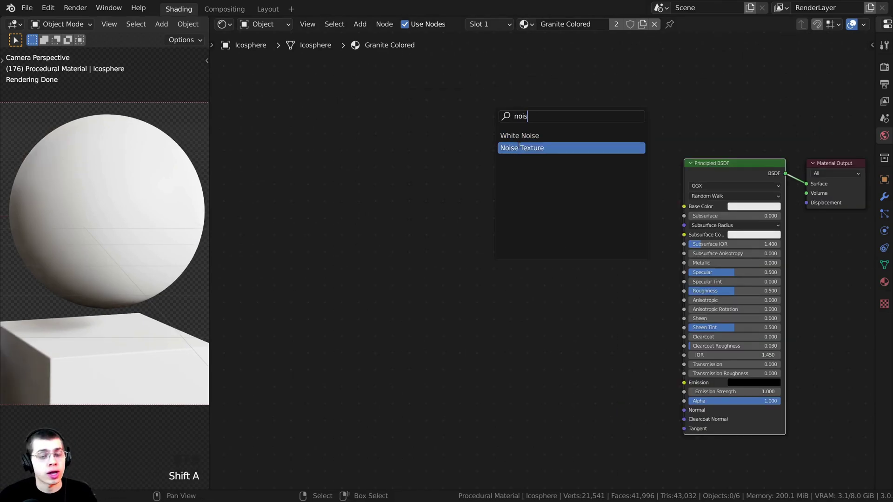
left_click(516, 148)
left_click(413, 316)
scroll(437, 290, "up", 1)
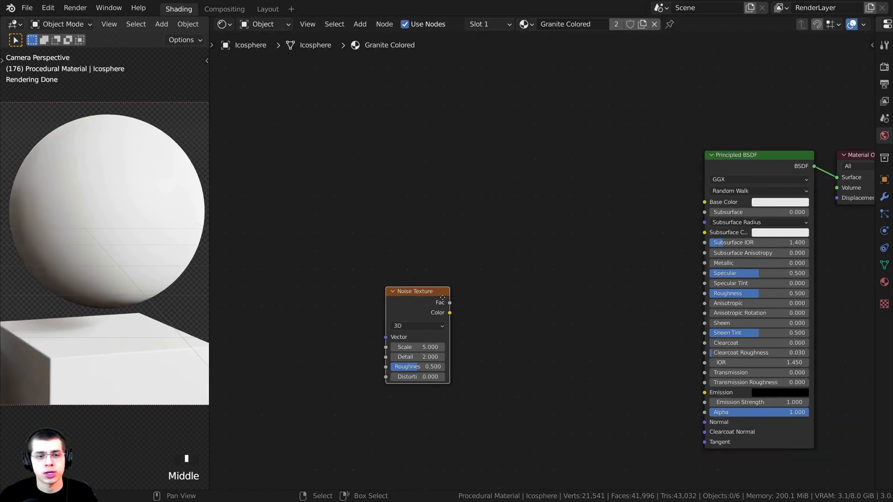
Step: Preview the Noise Texture's Fac output directly on the material
middle_click_drag(440, 289, 466, 284)
scroll(466, 285, "up", 1)
left_click_drag(461, 289, 466, 284)
scroll(464, 270, "up", 1)
middle_click_drag(463, 263, 420, 247)
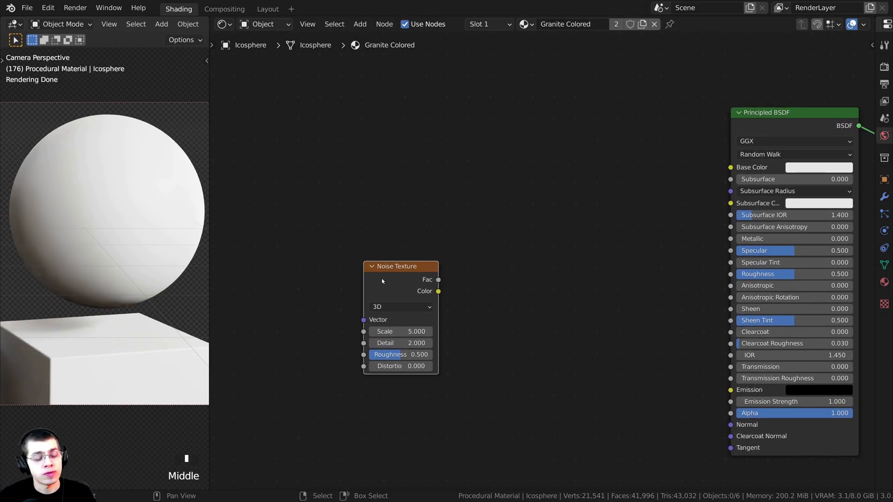
left_click(405, 278, "ctrl+shift")
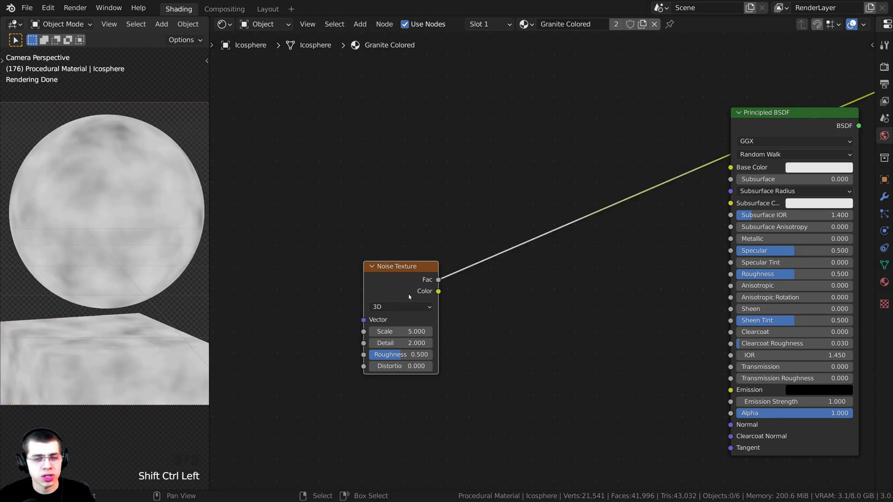
Step: Reposition the Noise Texture node slightly and add a Texture Coordinate and Mapping setup feeding its Vector input
middle_click_drag(418, 283, 431, 276)
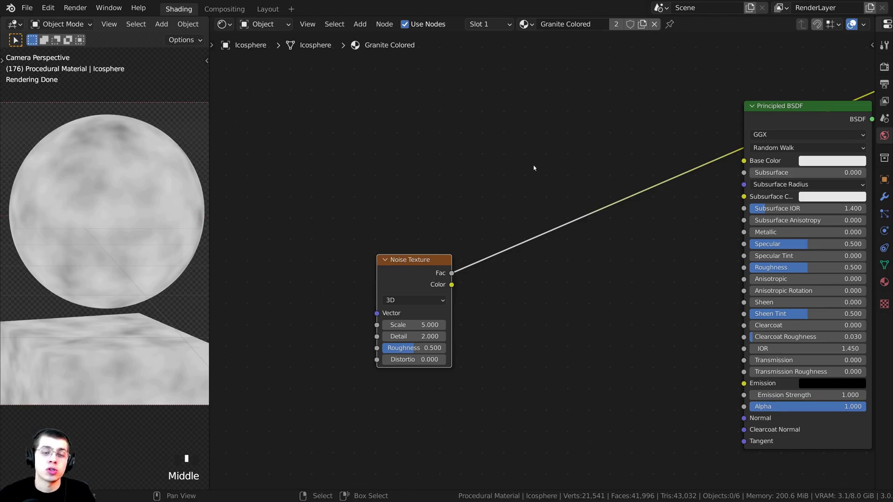
left_click_drag(390, 272, 387, 260)
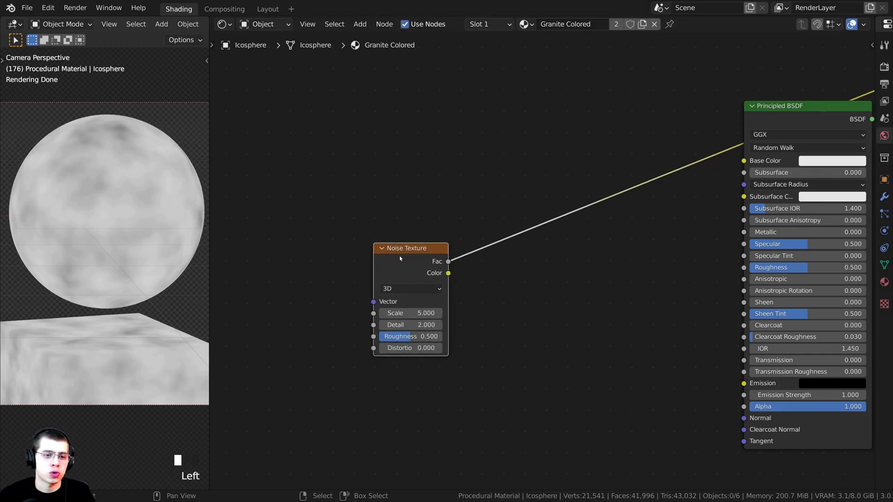
middle_click_drag(400, 258, 471, 256)
scroll(472, 260, "up", 1)
left_click_drag(471, 264, 467, 264)
key("ctrl+t")
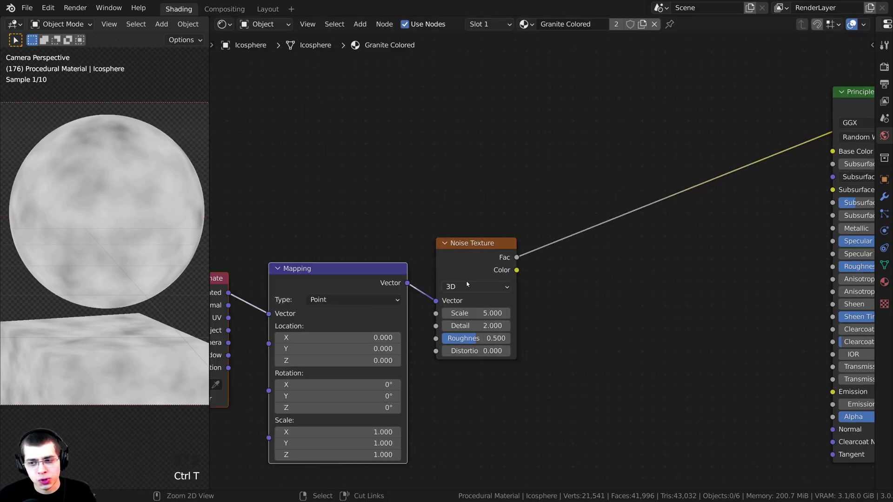
Step: Replace the Mapping node with a direct link from Texture Coordinate's Object output to the Noise Texture's Vector, placing both nodes side by side
middle_click_drag(467, 284, 568, 247)
key("a")
scroll(469, 248, "up", 2)
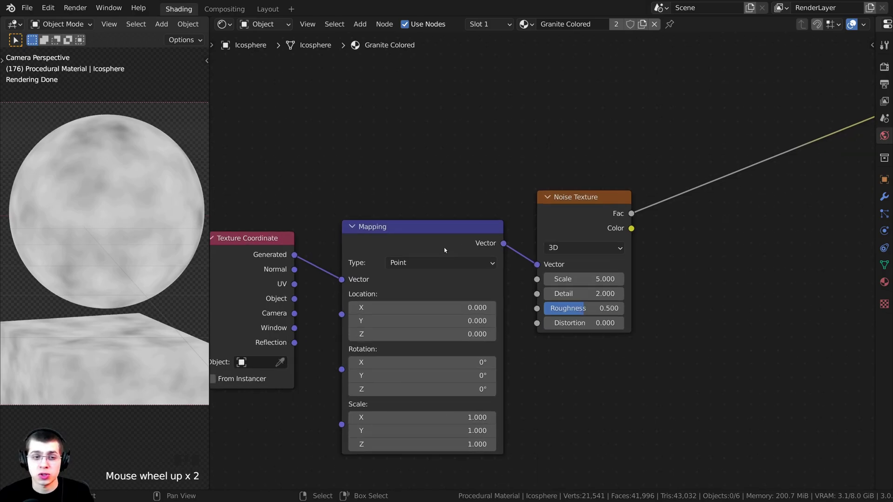
middle_click_drag(471, 246, 544, 180)
left_click(505, 150)
left_click(486, 174)
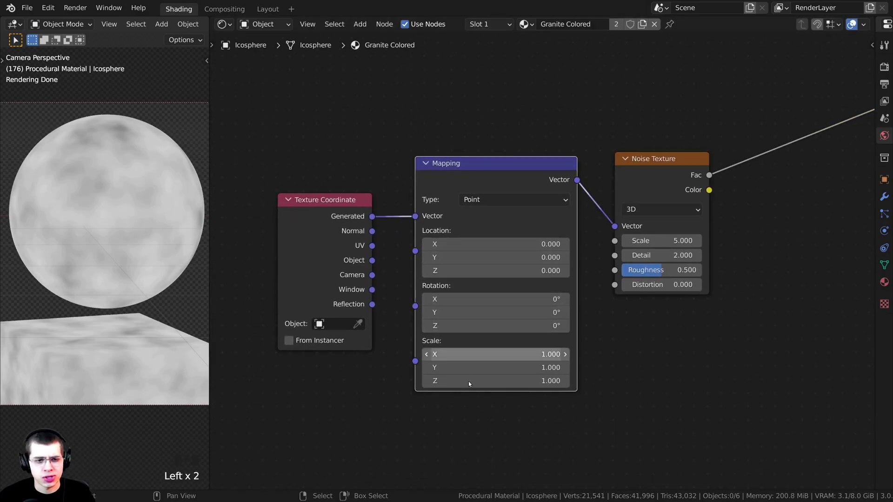
left_click_drag(454, 188, 457, 171)
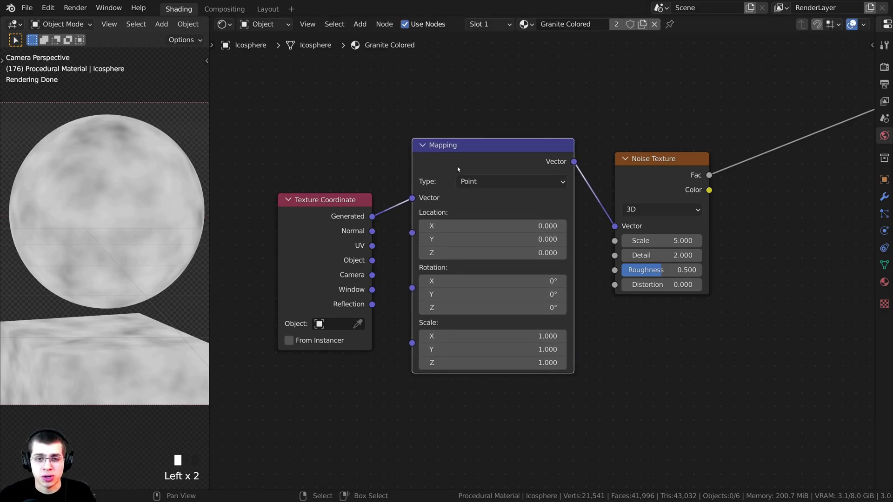
key("x")
left_click_drag(408, 234, 614, 226)
left_click_drag(402, 238, 523, 225)
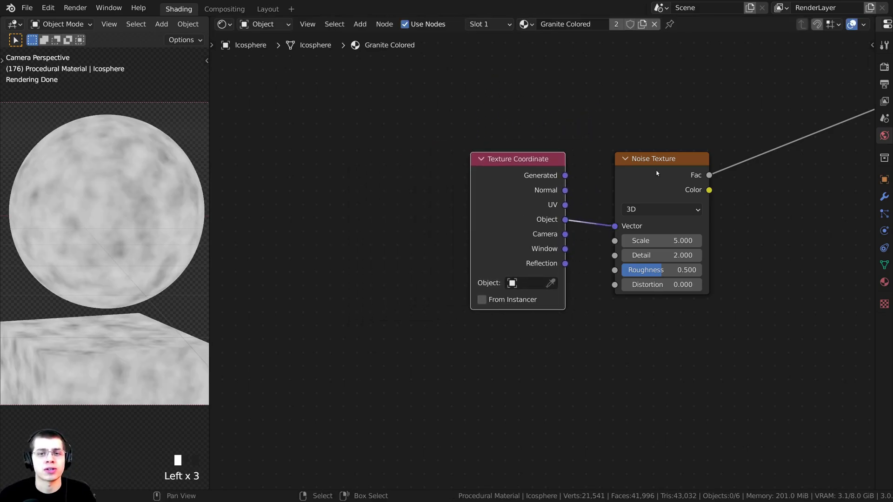
Step: Set the Noise Texture's Scale to 16, Detail to 15 and Roughness to 0.6
scroll(550, 287, "up", 2)
left_click(550, 287)
type("16")
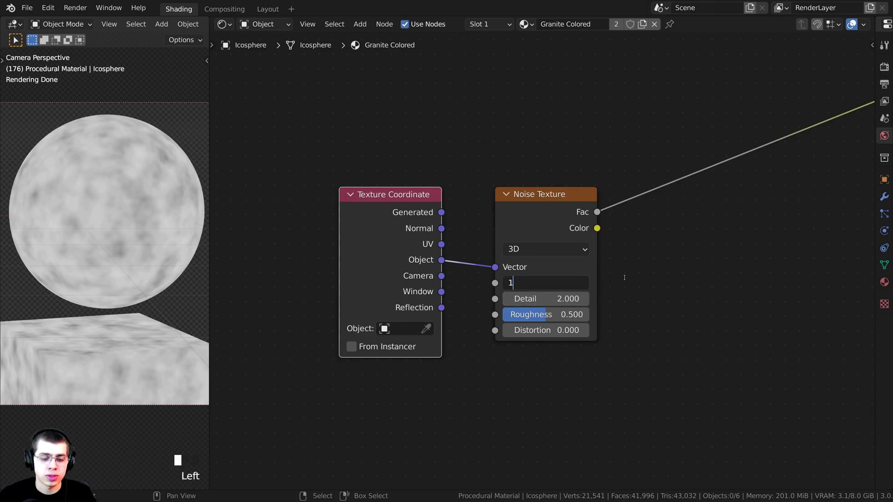
key("Return")
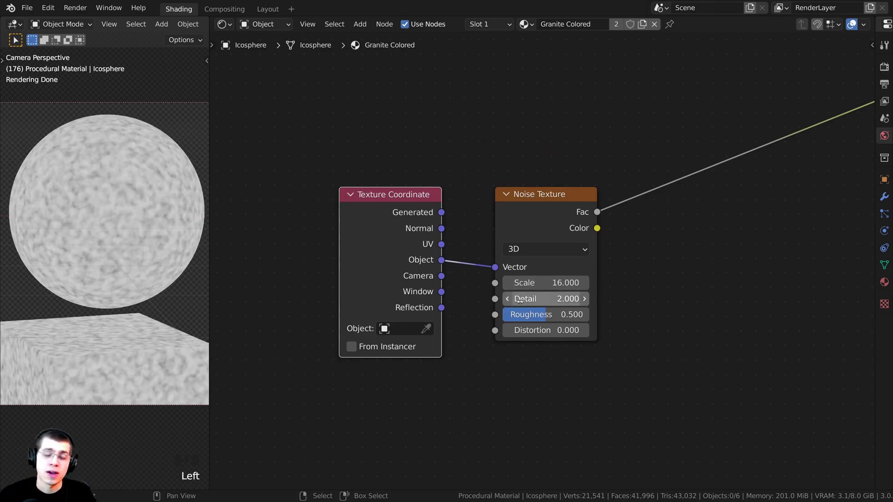
left_click_drag(542, 298, 581, 298)
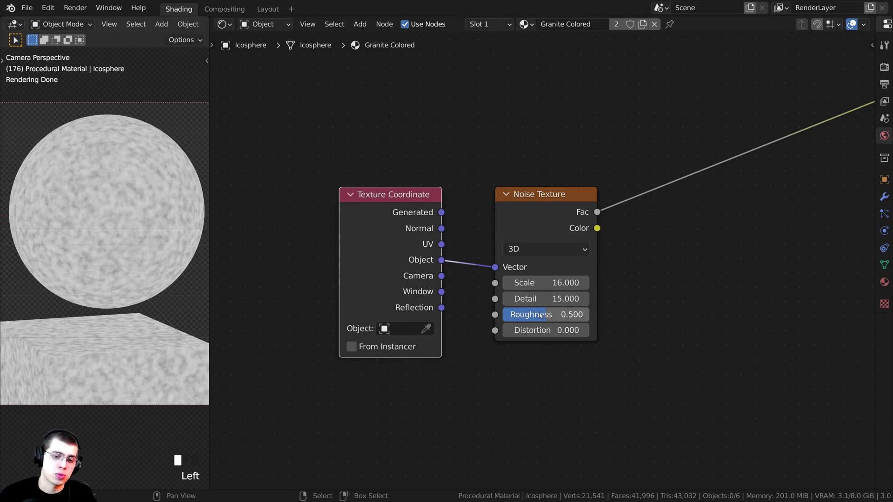
double_click(540, 316)
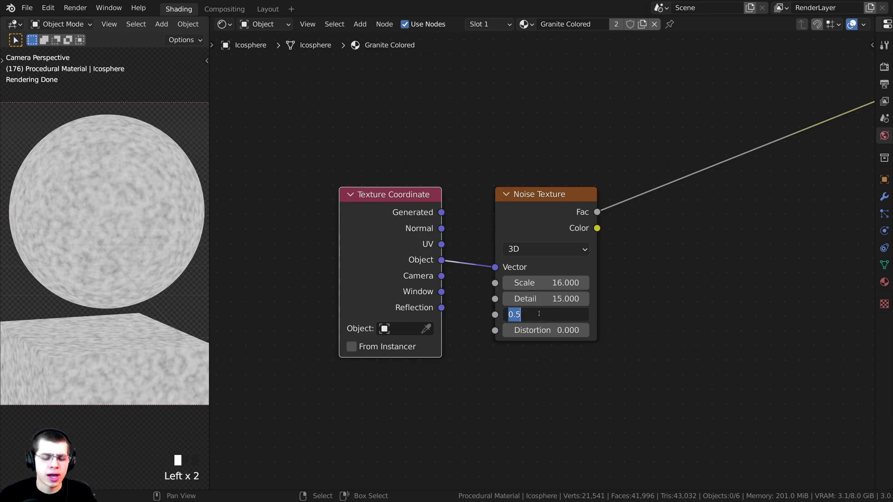
type(".6")
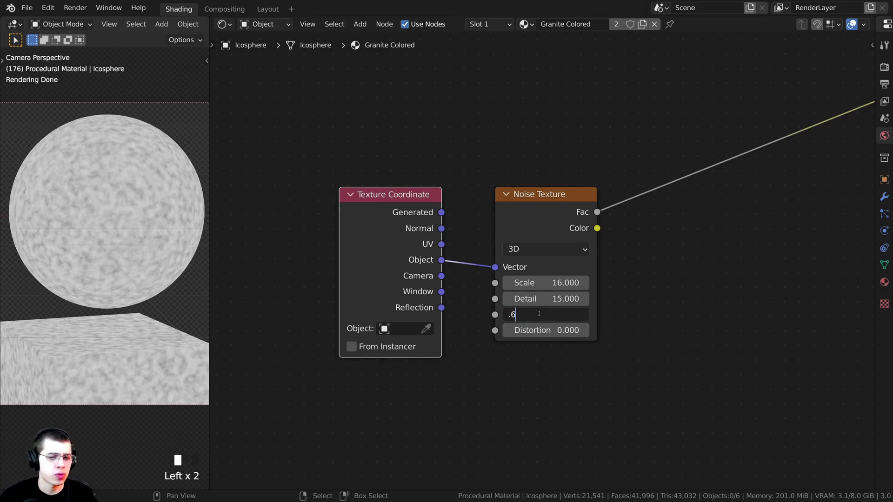
key("Return")
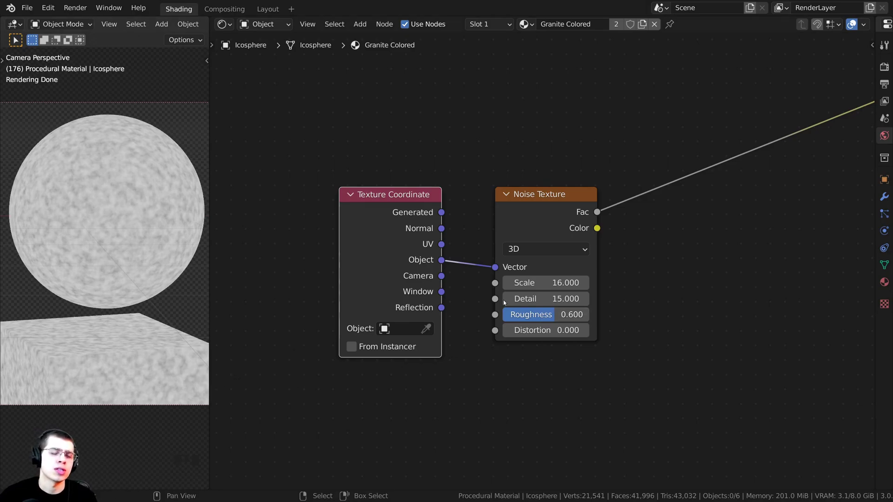
Step: Insert a ColorRamp node on the link right after the Noise Texture's Fac output
scroll(223, 381, "down", 1)
scroll(222, 381, "up", 1)
middle_click_drag(232, 176, 188, 203)
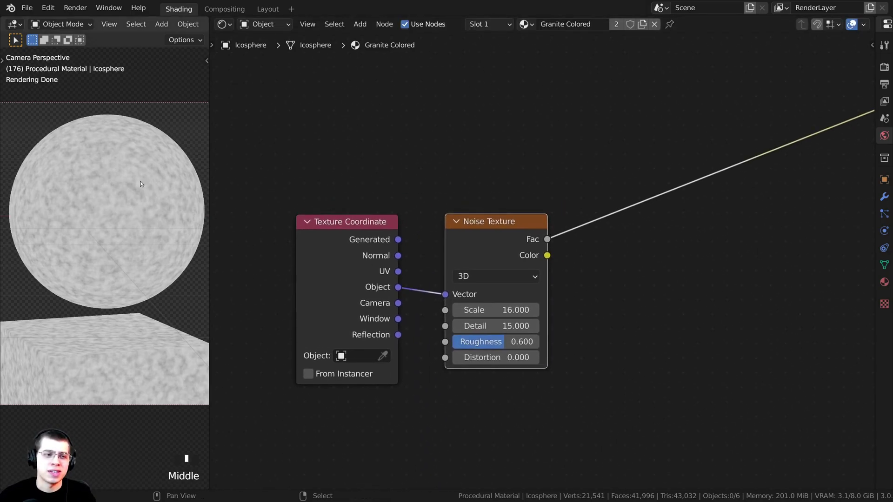
middle_click_drag(140, 180, 138, 203, "shift")
middle_click_drag(494, 234, 484, 238)
middle_click_drag(564, 190, 472, 211)
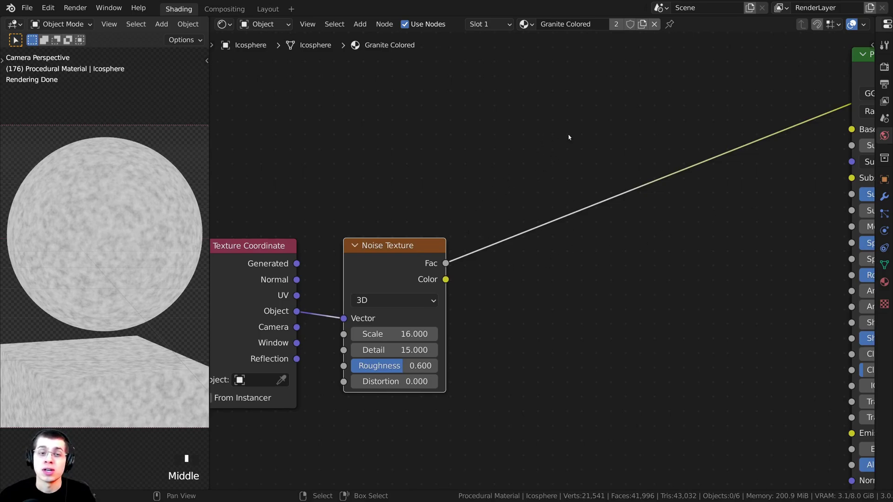
key("shift+a")
left_click(495, 130)
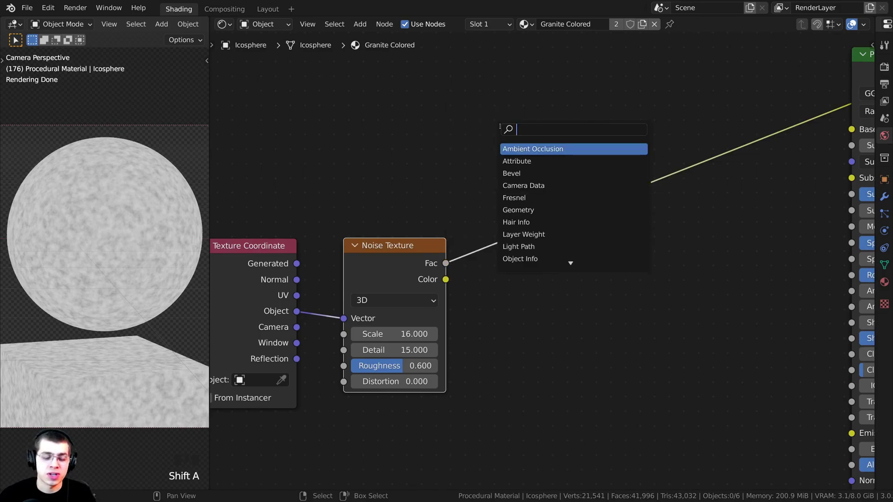
type("col")
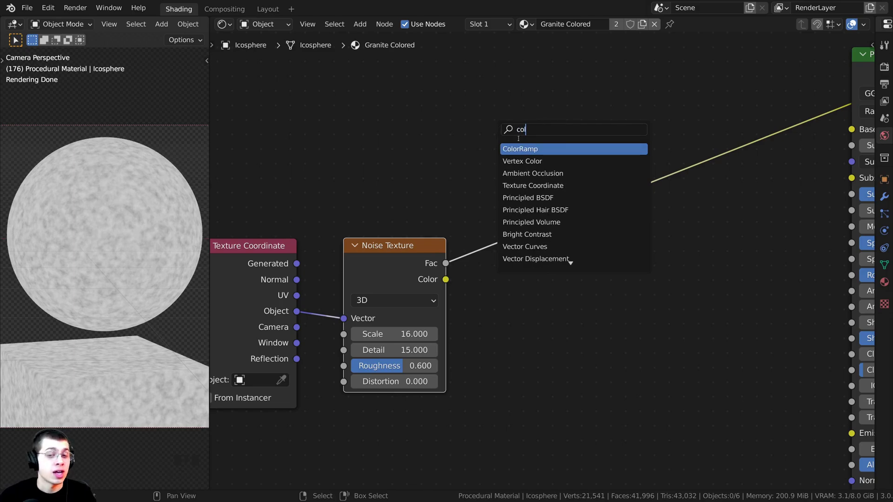
left_click(524, 149)
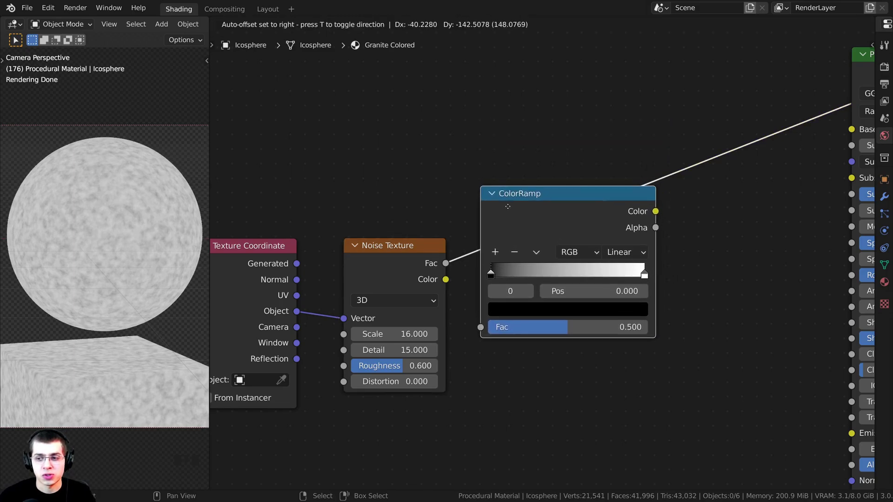
left_click(488, 239)
scroll(449, 265, "up", 2)
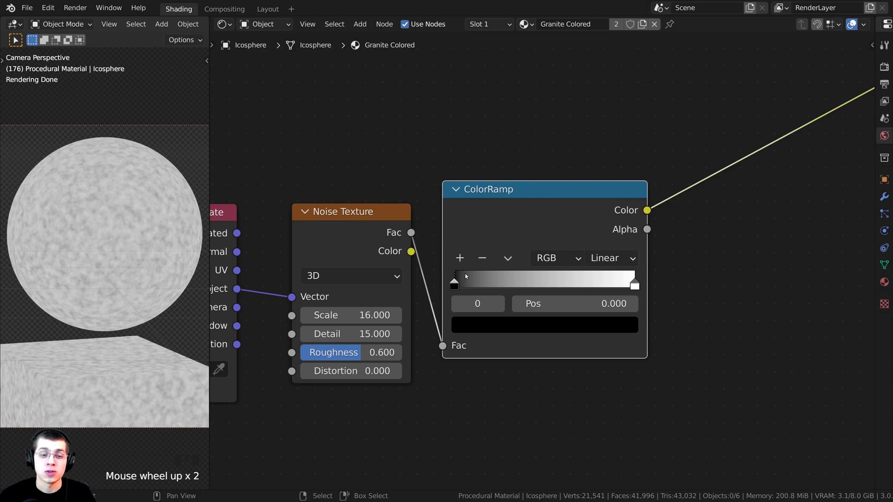
Step: Move the ColorRamp's black stop to about 0.404 and check the resulting pattern up close on the sphere
left_click_drag(457, 283, 532, 283)
middle_click_drag(533, 283, 531, 276)
scroll(541, 347, "up", 2)
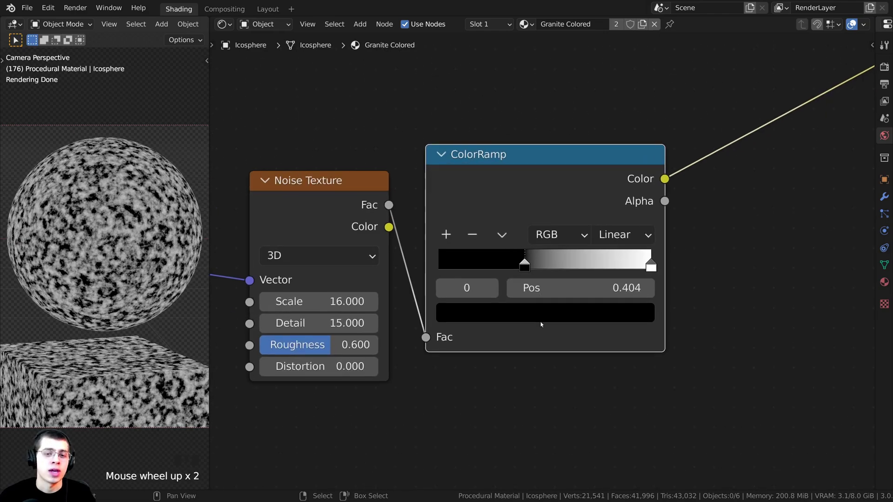
left_click(448, 320)
left_click(448, 322)
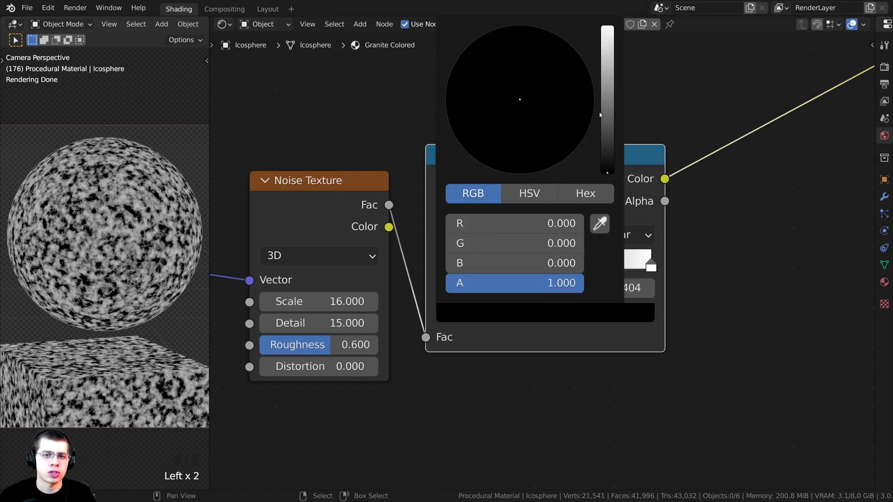
middle_click_drag(541, 204, 580, 208)
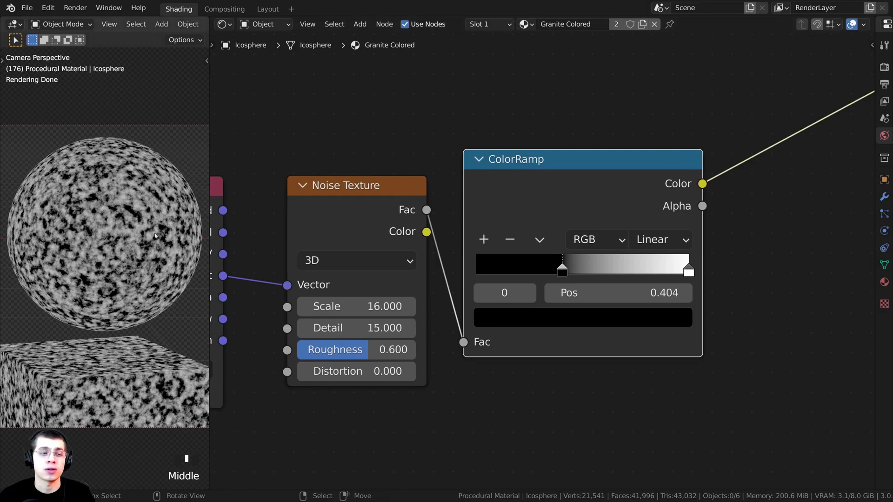
middle_click_drag(155, 233, 52, 273, "shift")
scroll(51, 272, "up", 2)
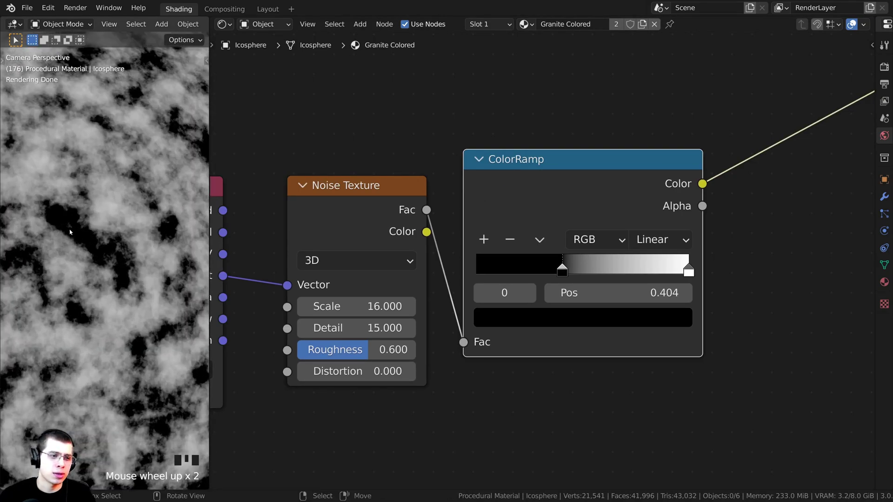
left_click_drag(572, 194, 584, 196)
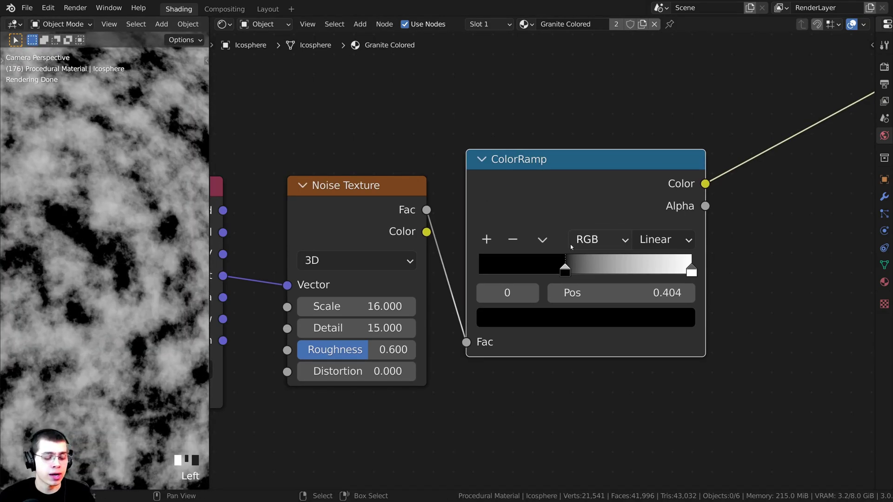
Step: Add another stop to the ColorRamp at position 0 and color it brown
left_click(520, 269, "ctrl")
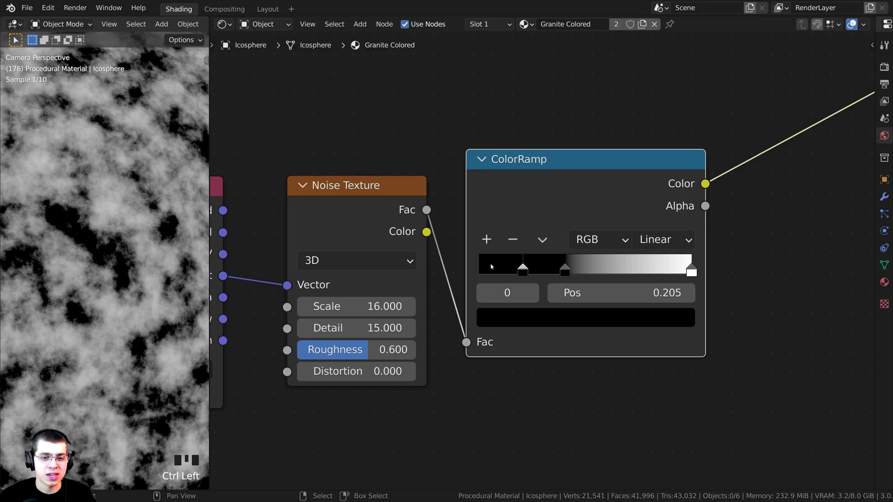
left_click_drag(522, 268, 471, 263)
middle_click_drag(513, 324, 552, 338)
left_click(552, 337)
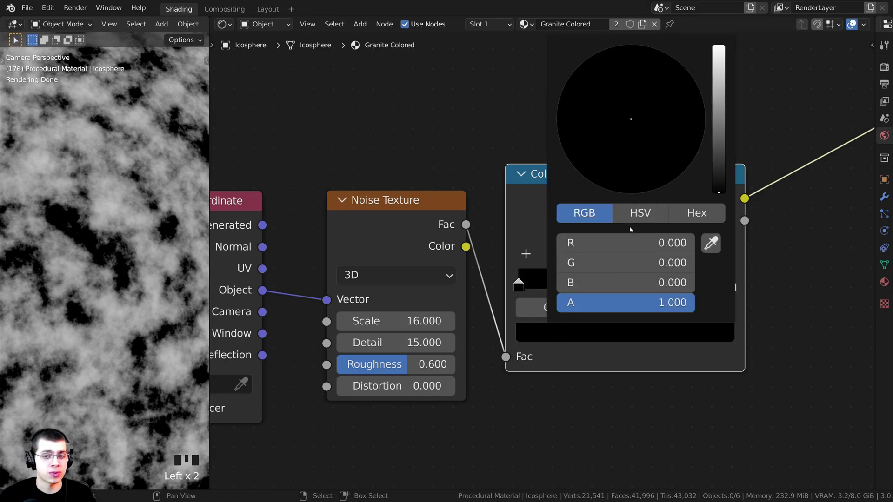
left_click_drag(721, 171, 718, 143)
left_click_drag(624, 126, 609, 158)
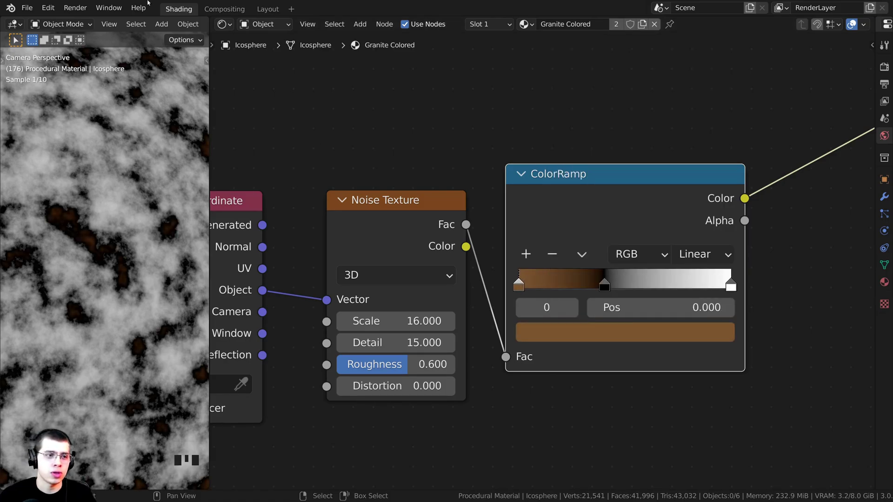
Step: Darken the ColorRamp's first stop to the brown hex color 583826, checking the dark patches up close
scroll(74, 256, "up", 4)
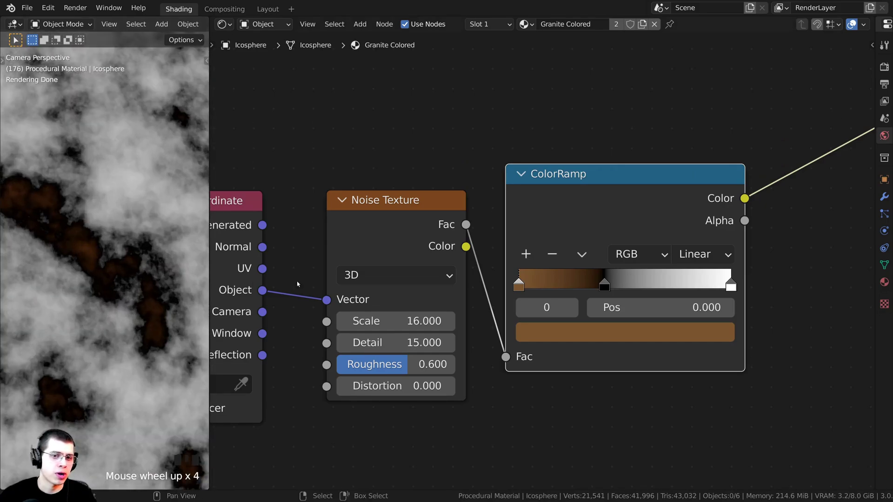
middle_click_drag(414, 291, 423, 267)
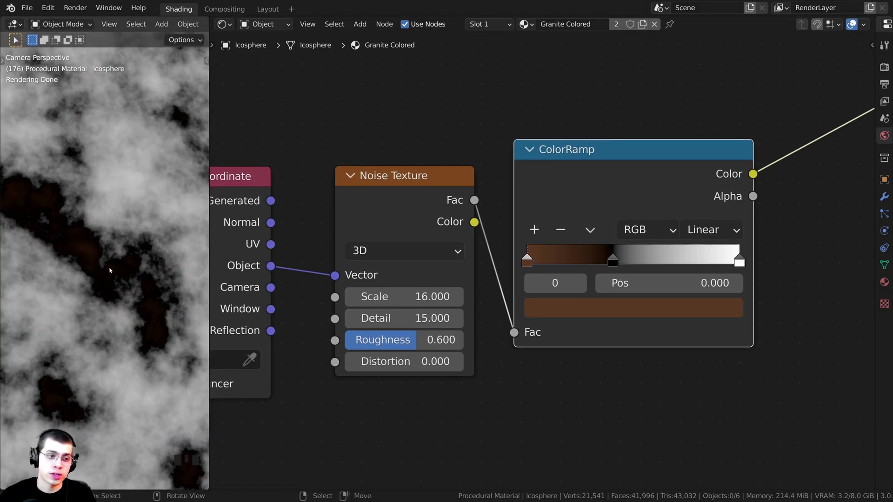
scroll(138, 279, "up", 2)
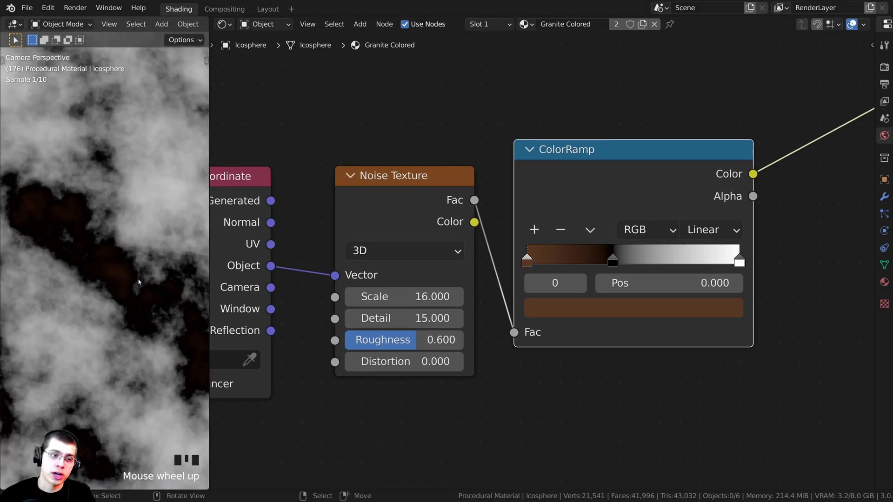
middle_click_drag(139, 279, 139, 261, "shift")
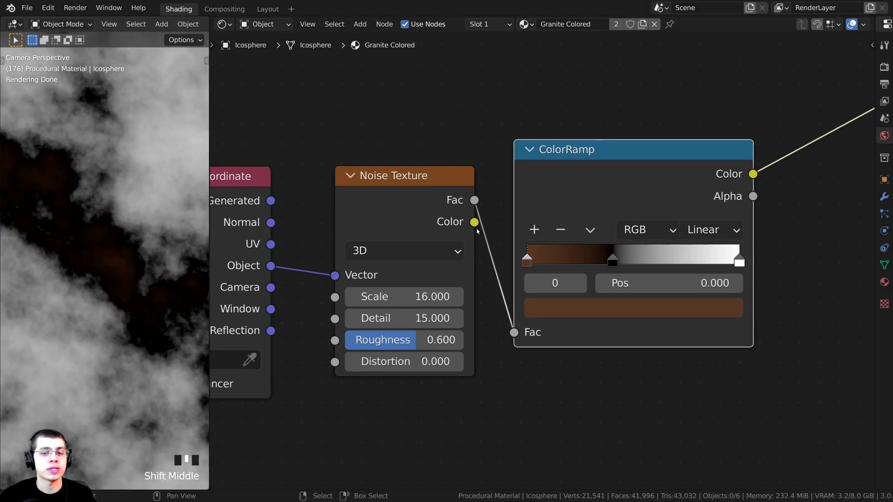
left_click(528, 261)
left_click(547, 307)
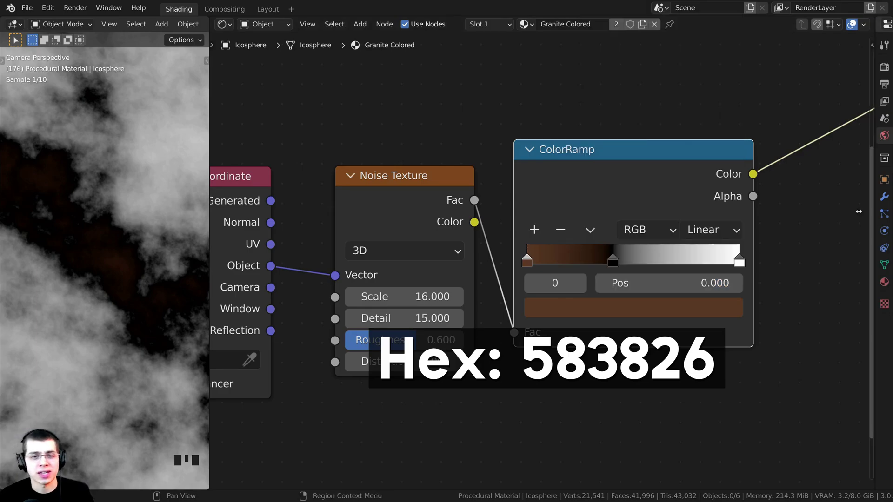
Step: Move the ColorRamp's white stop to about 0.82 and change its color to a light orange
scroll(540, 260, "down", 3)
scroll(112, 228, "up", 1)
scroll(514, 261, "down", 2)
middle_click_drag(515, 261, 489, 265)
scroll(544, 251, "up", 5)
middle_click_drag(600, 223, 578, 219)
left_click(685, 262)
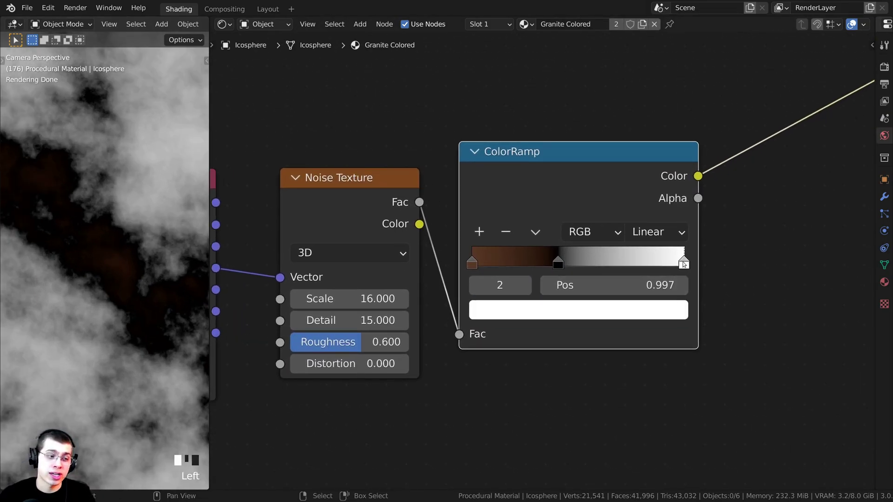
left_click_drag(684, 262, 645, 260)
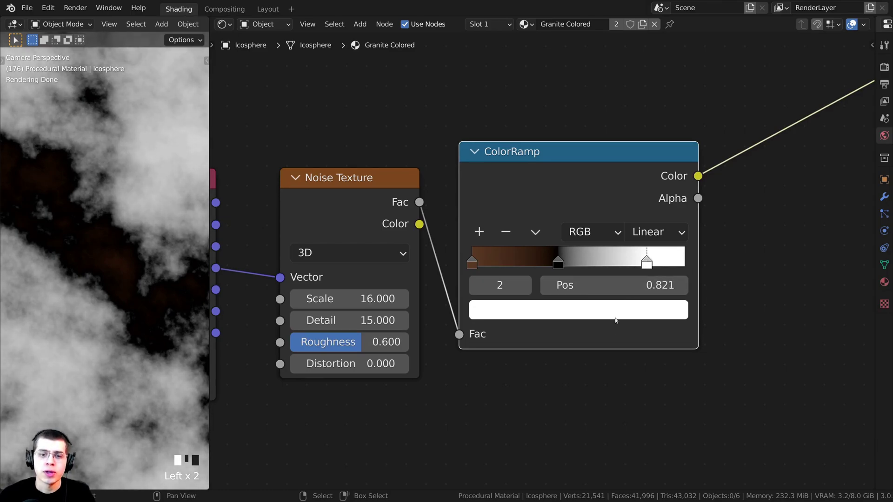
scroll(578, 331, "down", 1)
middle_click_drag(578, 331, 606, 365)
left_click(594, 342)
left_click_drag(571, 157, 553, 178)
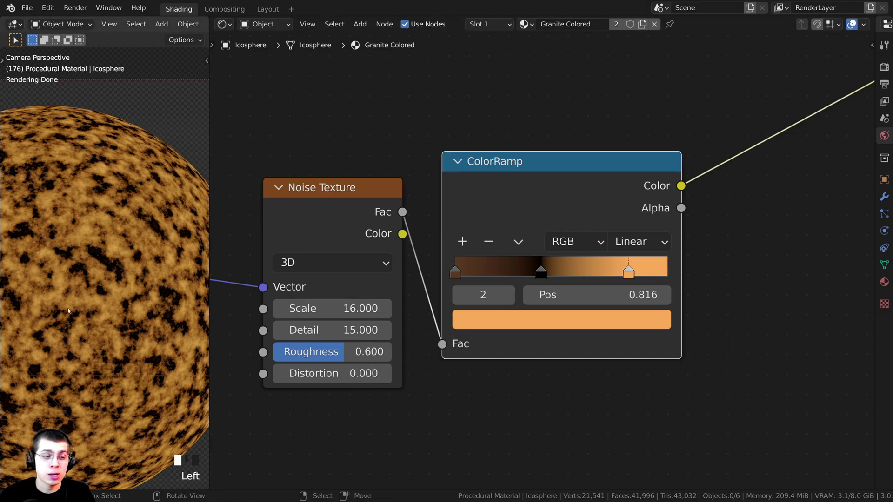
Step: Add another stop to the ColorRamp between the black and light orange stops, at about 0.593
scroll(139, 186, "down", 1)
middle_click_drag(498, 191, 499, 193)
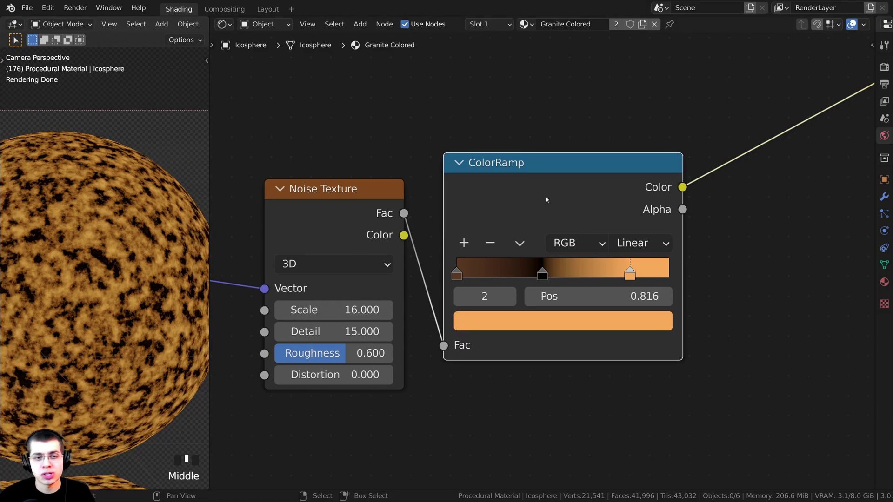
left_click_drag(547, 199, 552, 197)
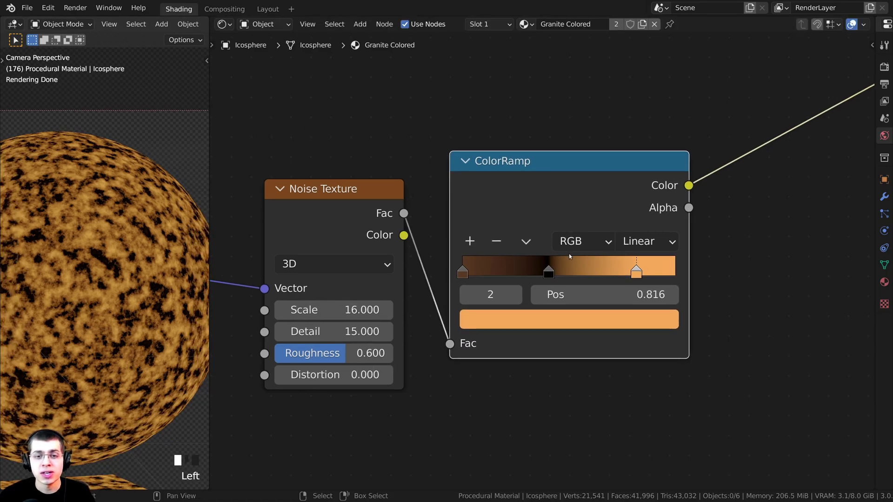
left_click(590, 269, "ctrl")
left_click_drag(590, 270, 588, 273)
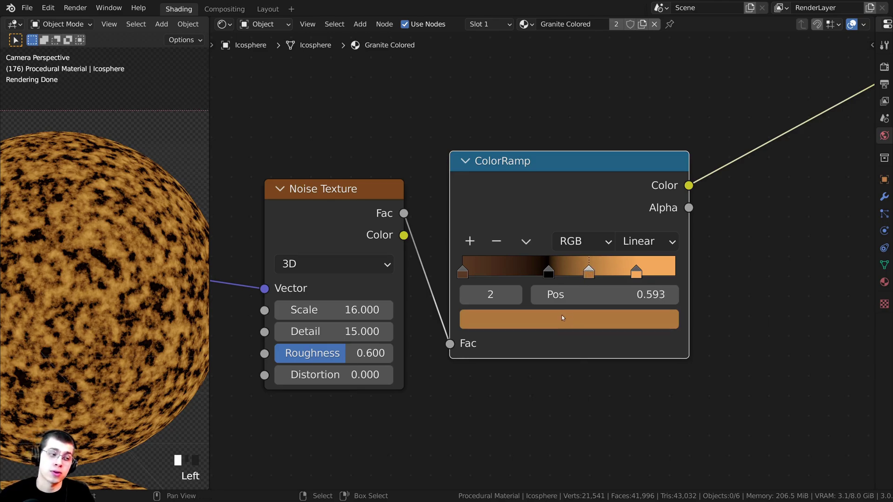
Step: Recolor the new ColorRamp stop to a light salmon orange, shift it to about 0.567, and check the pattern up close on the sphere
left_click(557, 317)
left_click_drag(528, 172, 533, 134)
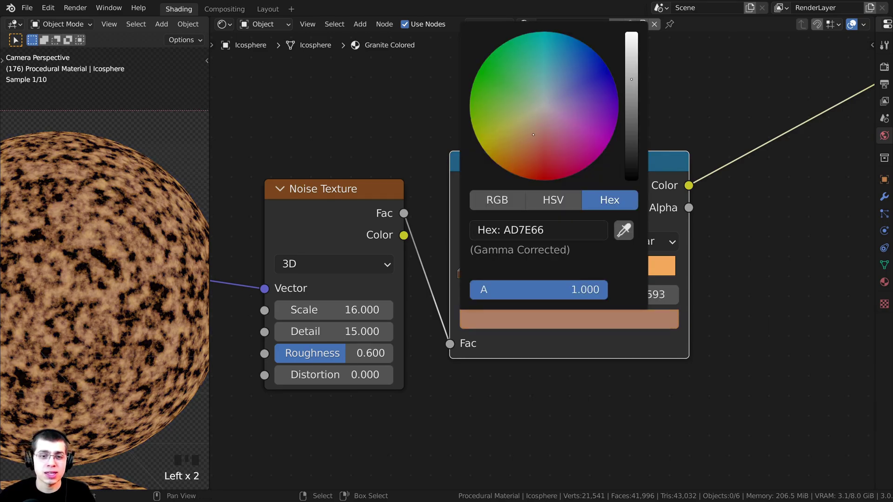
left_click(590, 322)
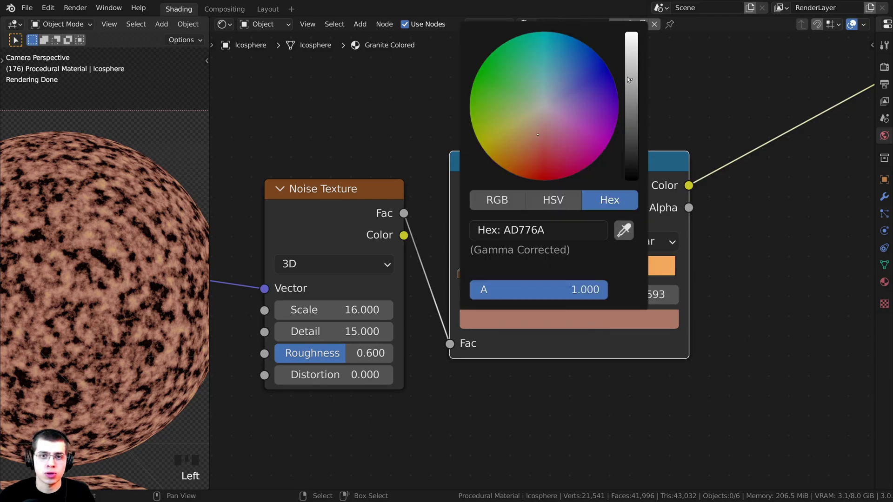
left_click(629, 68)
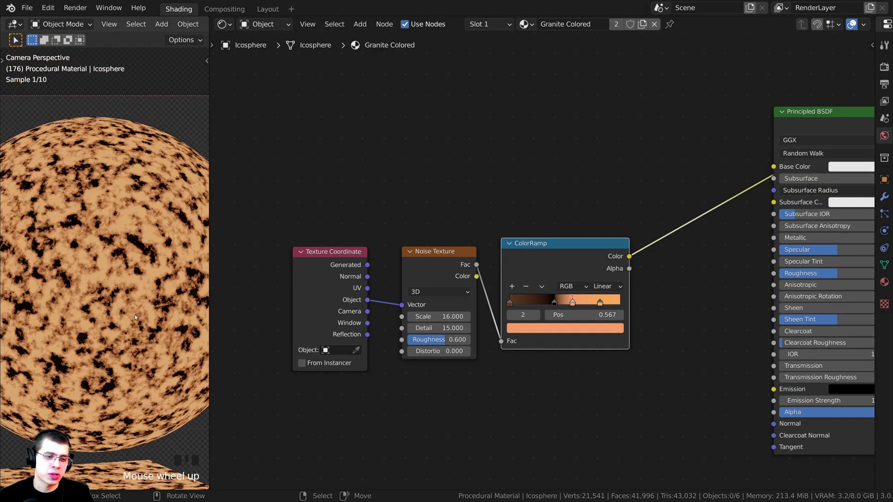
middle_click_drag(142, 223, 124, 239, "shift")
scroll(123, 239, "up", 2)
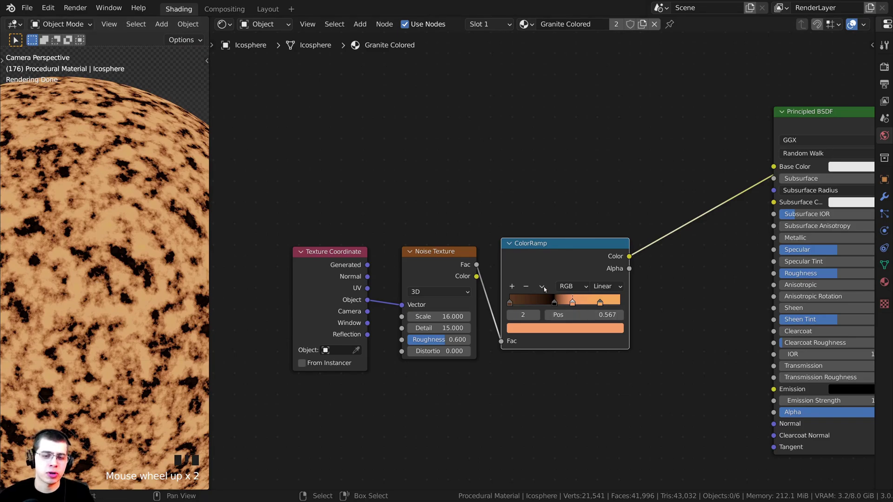
Step: Duplicate the Noise Texture with its Object coordinate link kept, place the copy above the original, and reposition the Texture Coordinate node
left_click_drag(543, 269, 546, 273)
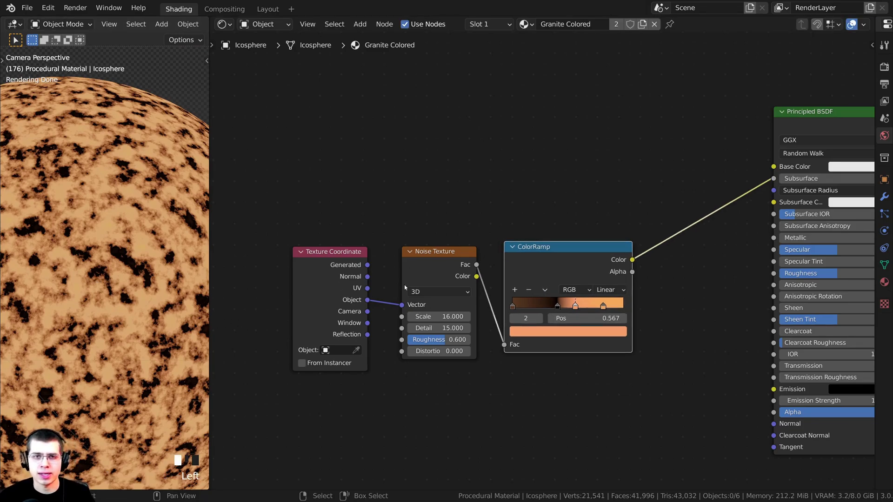
scroll(512, 249, "up", 1)
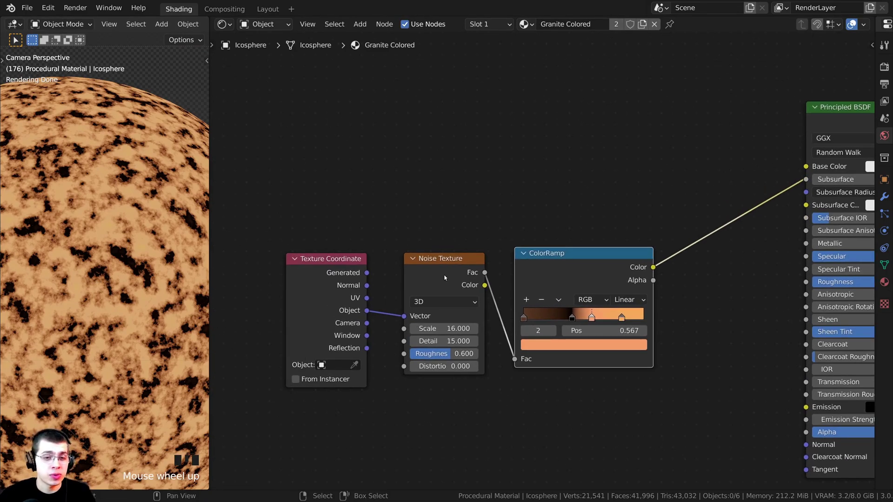
left_click(432, 275)
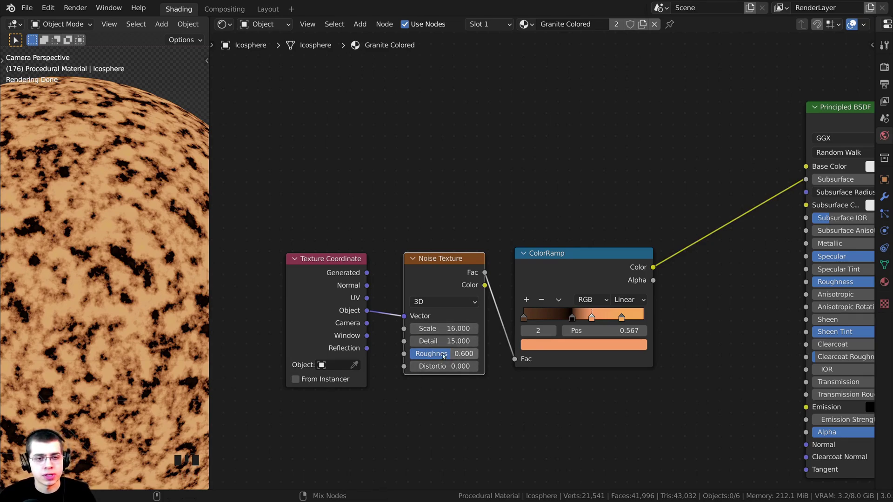
key("shift+ctrl+d")
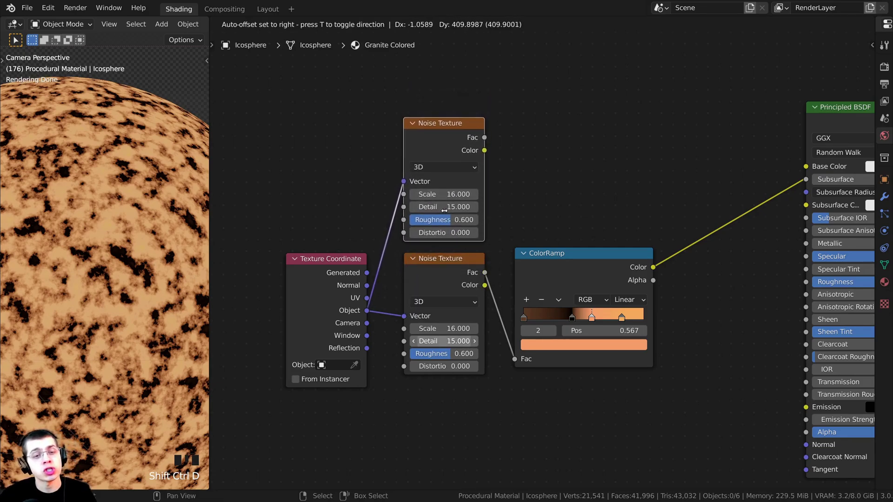
left_click(446, 213)
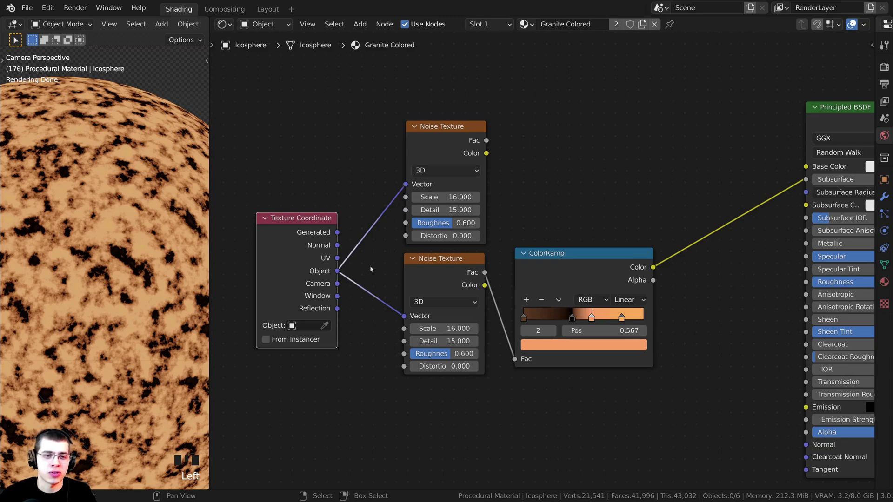
left_click_drag(302, 246, 299, 241)
scroll(362, 239, "up", 6)
middle_click_drag(359, 221, 391, 238)
scroll(421, 130, "down", 3)
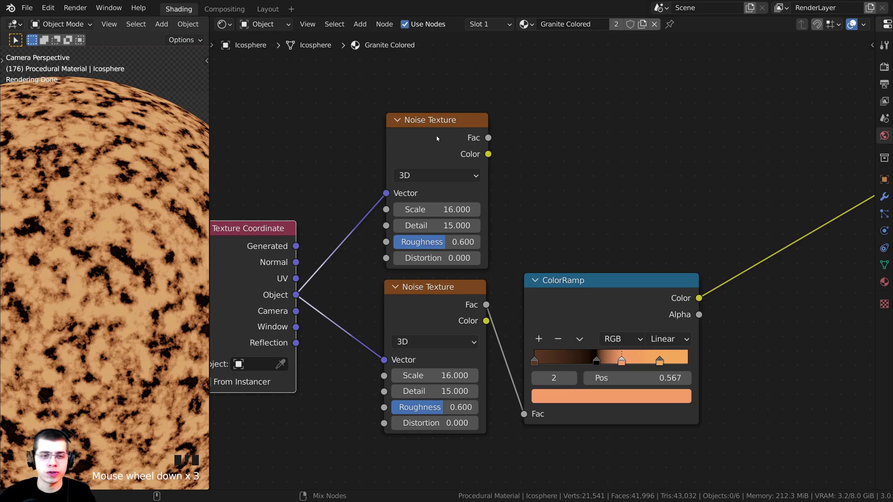
Step: Preview the duplicated Noise Texture on the sphere and set its scale to 60 and its detail to 5
left_click(436, 138, "ctrl+shift")
scroll(456, 208, "up", 1)
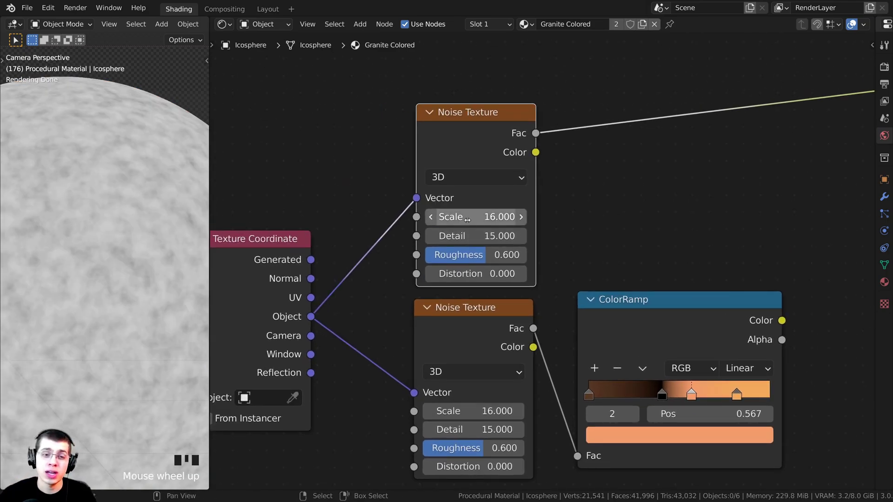
left_click(467, 220)
type("60")
key("Return")
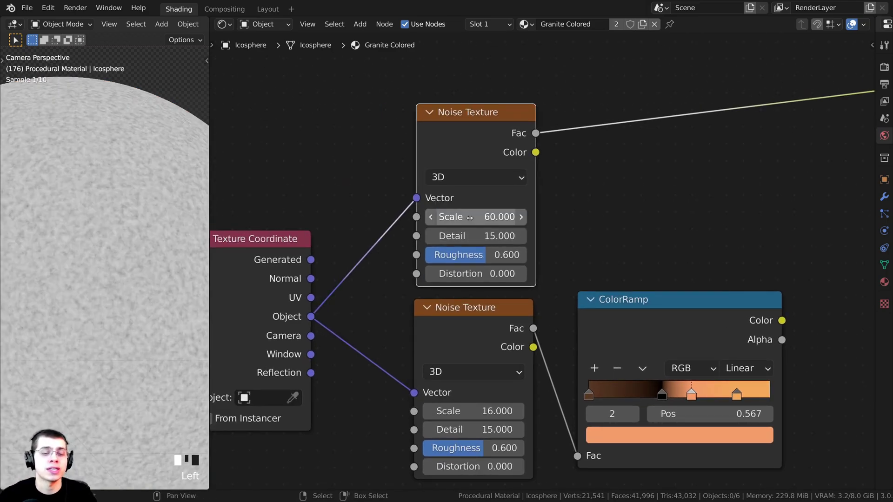
middle_click_drag(437, 216, 462, 221)
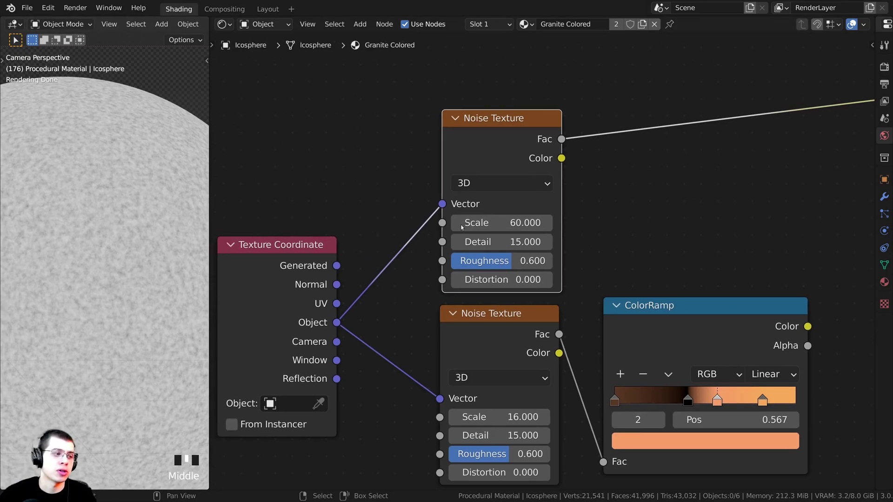
left_click(517, 245)
type("5")
key("Return")
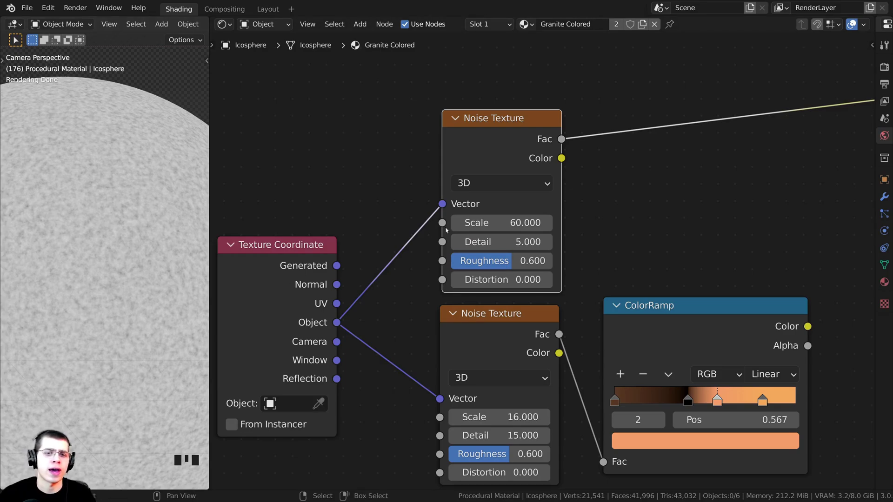
Step: Insert a new ColorRamp on the link leaving the upper Noise Texture's Fac output
scroll(326, 251, "down", 3)
middle_click_drag(326, 251, 293, 259)
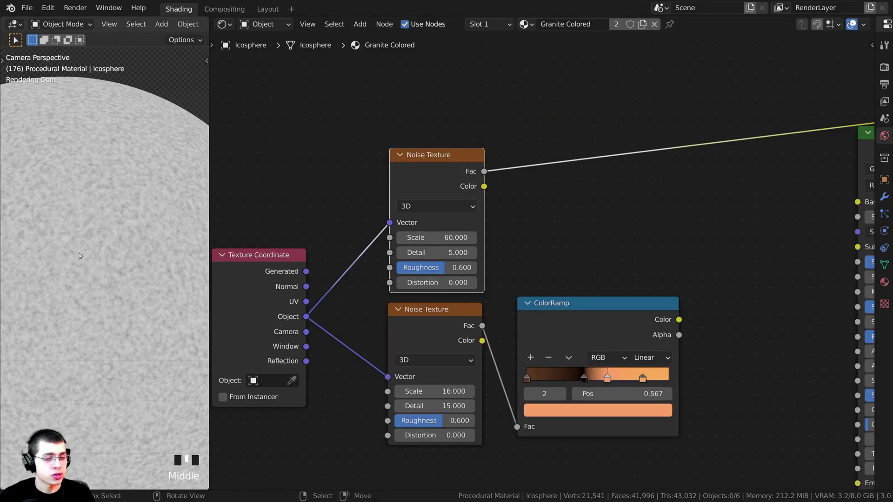
scroll(80, 255, "up", 2, "shift")
scroll(482, 159, "up", 1)
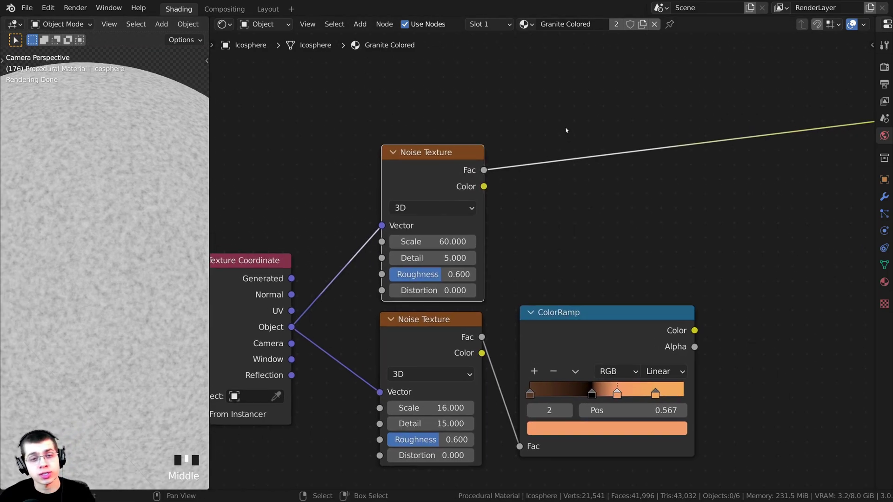
key("shift+a")
left_click(564, 124)
type("co")
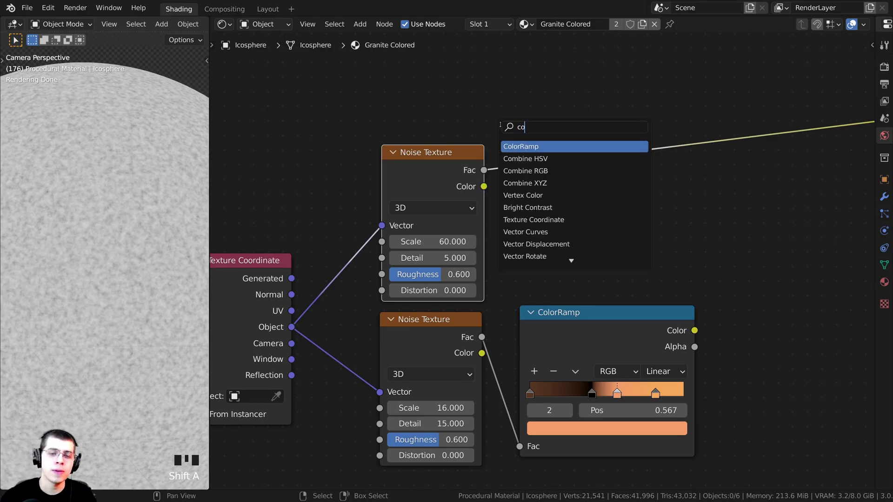
type("l")
key("Return")
left_click(587, 155)
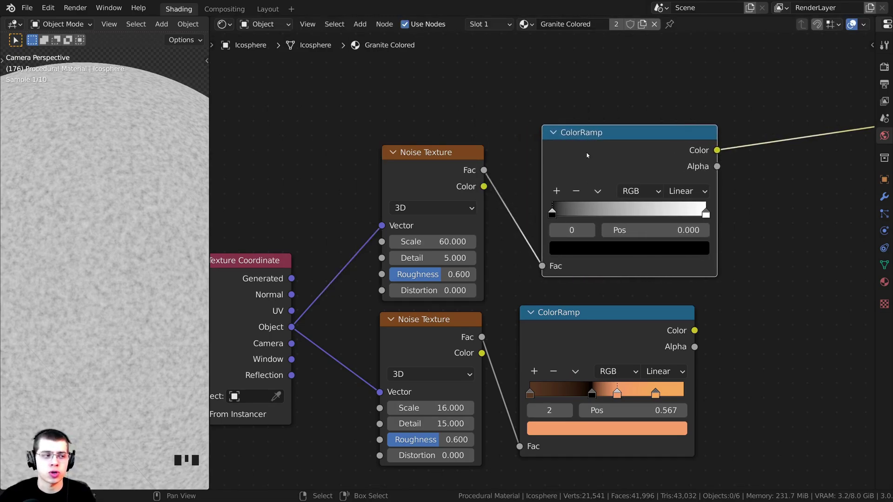
Step: Tighten the new ColorRamp's contrast by moving the black stop to about 0.272 and the white stop to about 0.829
scroll(542, 212, "up", 2)
left_click_drag(537, 216, 583, 217)
left_click_drag(589, 164, 560, 180)
left_click_drag(547, 225, 555, 227)
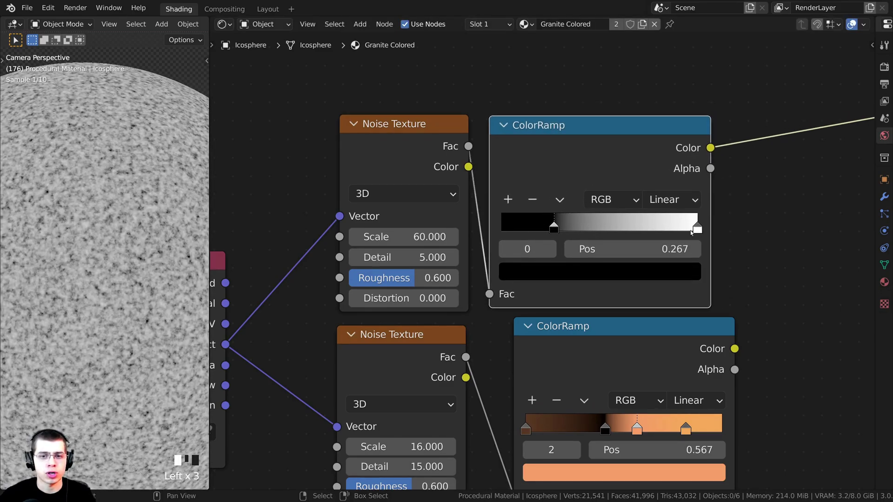
left_click_drag(691, 228, 665, 222)
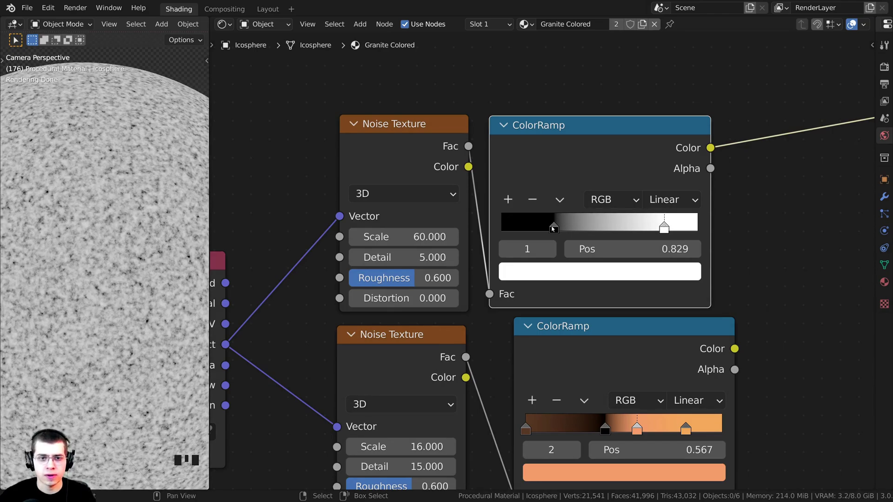
left_click_drag(554, 229, 555, 227)
middle_click_drag(550, 238, 546, 237)
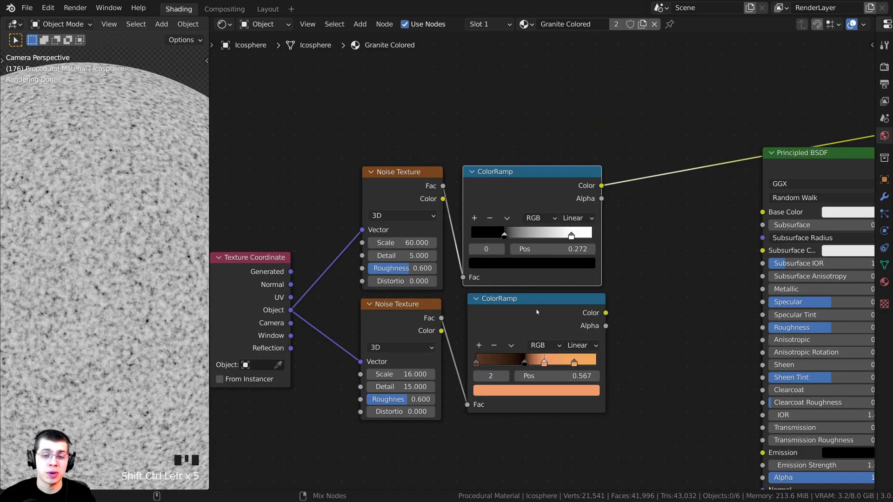
Step: Compare the previews of both ColorRamps and insert a MixRGB node between the upper ColorRamp and its output connection
left_click(536, 312, "ctrl+shift")
left_click(516, 187, "ctrl+shift")
left_click(521, 301, "ctrl+shift")
left_click(516, 207, "ctrl+shift")
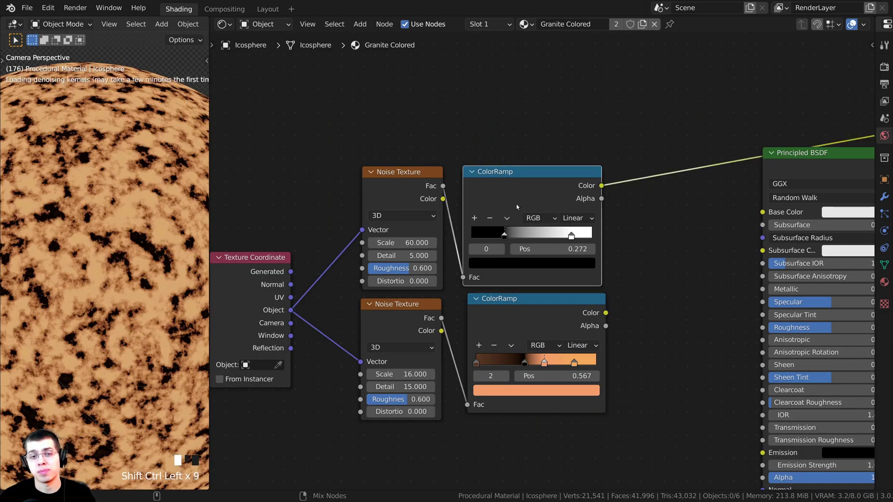
middle_click_drag(551, 179, 512, 185)
key("shift+a")
type("mix")
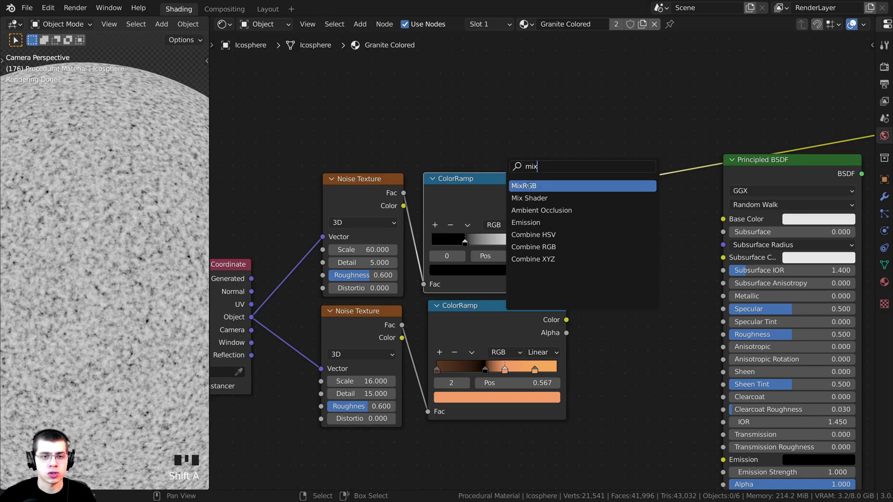
left_click(529, 185)
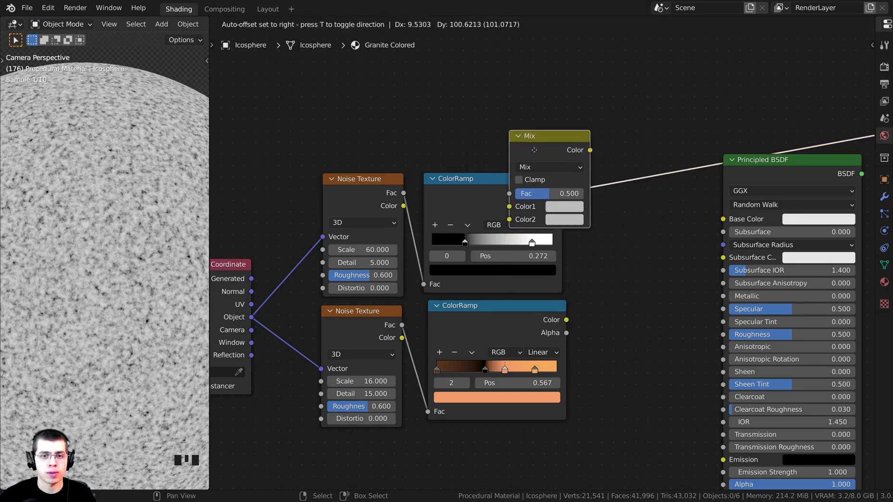
left_click(611, 176)
left_click_drag(611, 176, 617, 244)
Step: Connect the upper ColorRamp's color to the Mix node's Fac and the lower ColorRamp's color to Color1
scroll(463, 162, "up", 3)
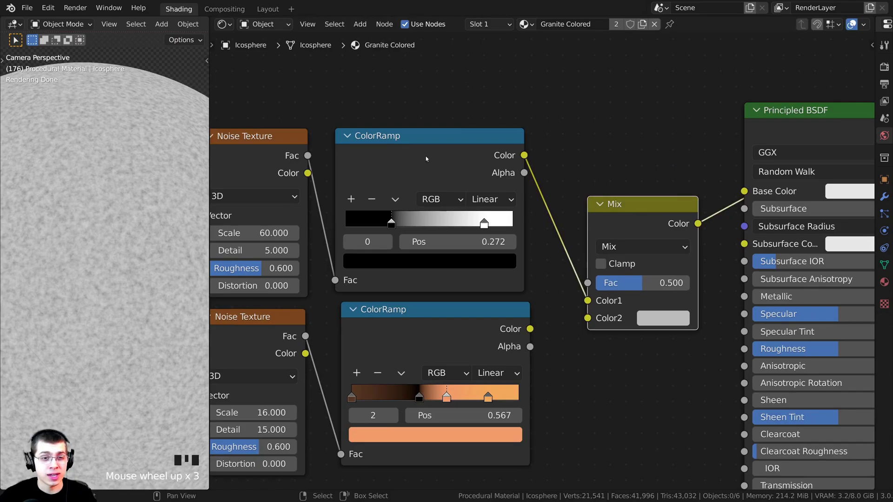
left_click_drag(426, 158, 428, 159)
left_click_drag(587, 302, 587, 283)
middle_click_drag(538, 237, 530, 224)
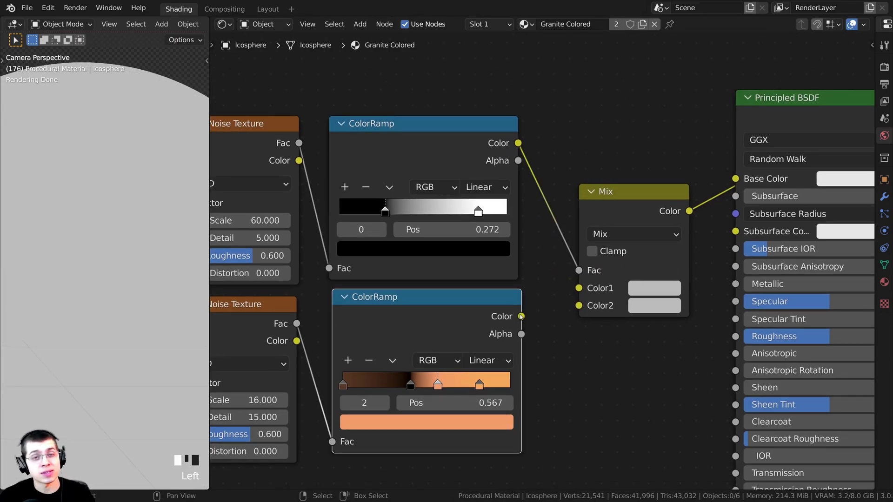
left_click_drag(521, 316, 578, 288)
Step: Check the mixed pattern up close on the sphere and set the Mix node's blend mode to Darken
scroll(80, 274, "up", 4)
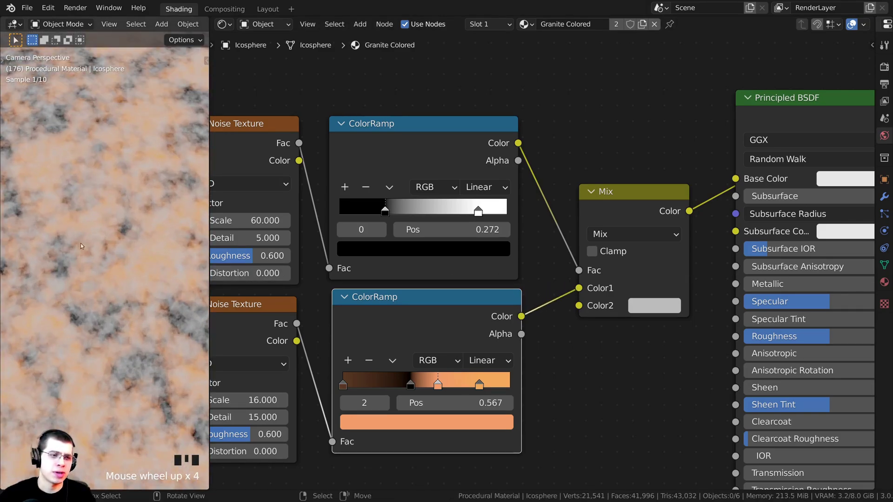
left_click(615, 237)
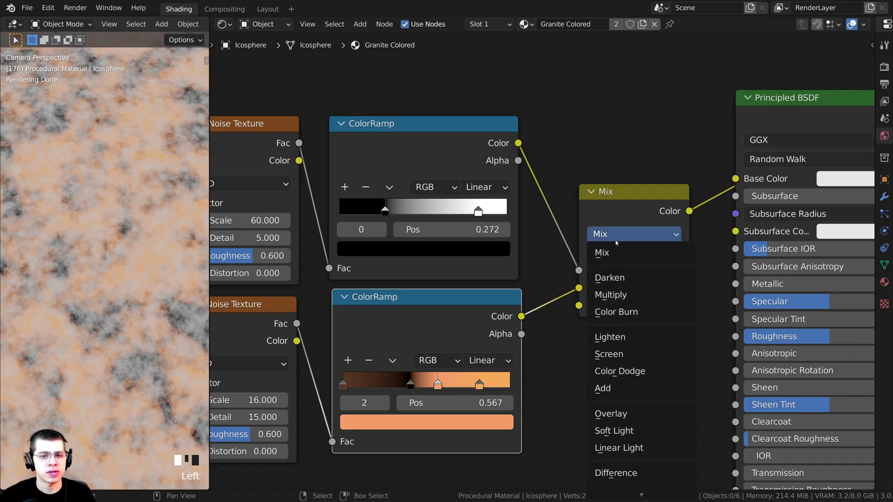
left_click(620, 278)
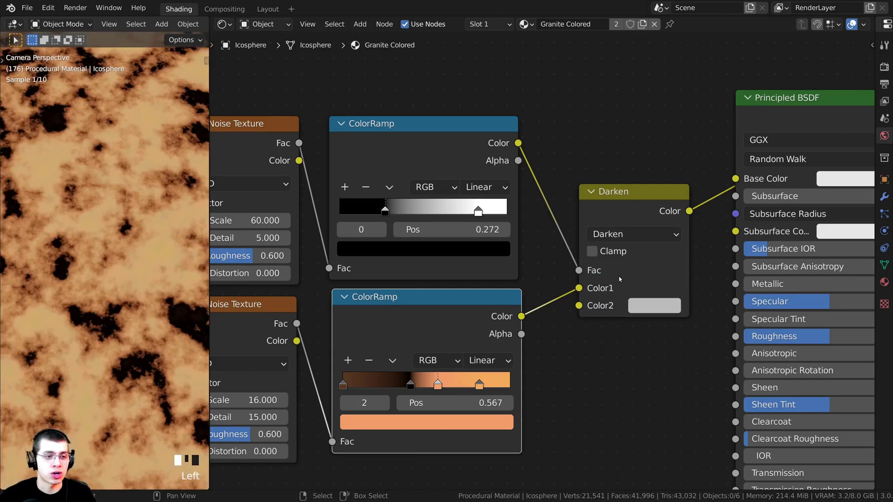
Step: Change the Darken node's Color2 to a dark reddish brown, hex 942F1C
scroll(614, 277, "down", 3)
middle_click_drag(621, 277, 614, 277)
left_click_drag(632, 287, 614, 288)
left_click(607, 296)
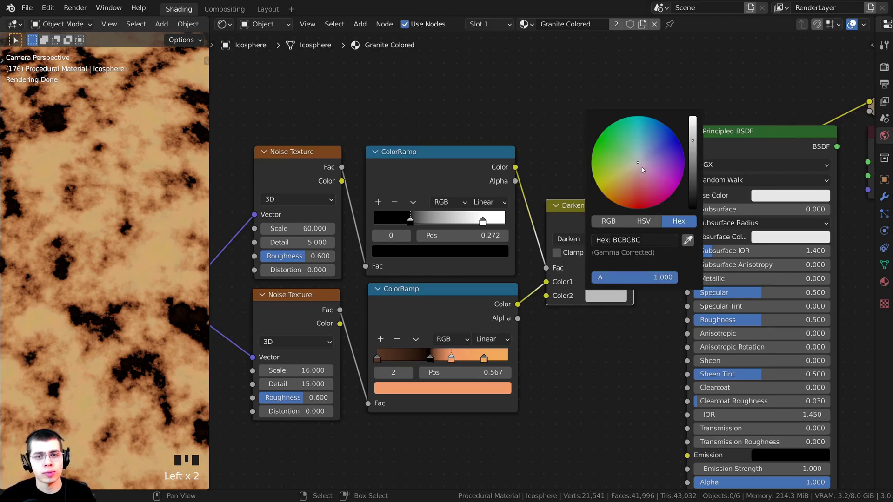
left_click_drag(643, 170, 627, 198)
left_click_drag(692, 150, 693, 153)
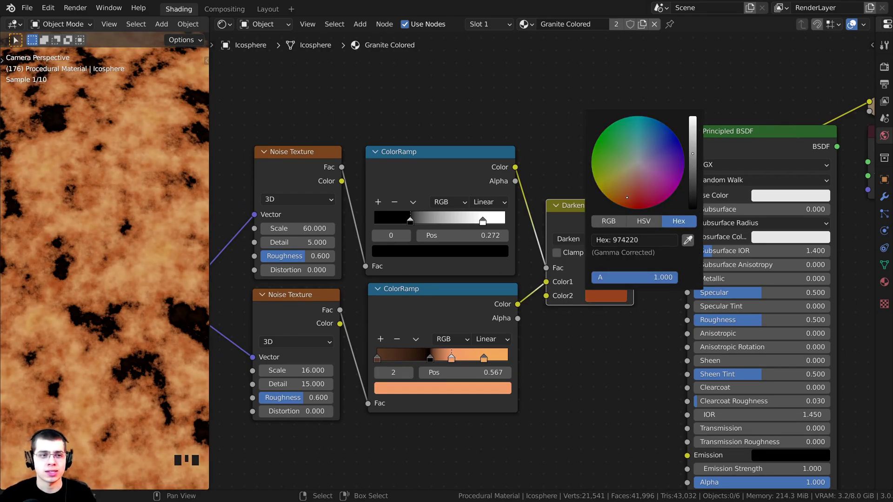
left_click_drag(627, 200, 631, 199)
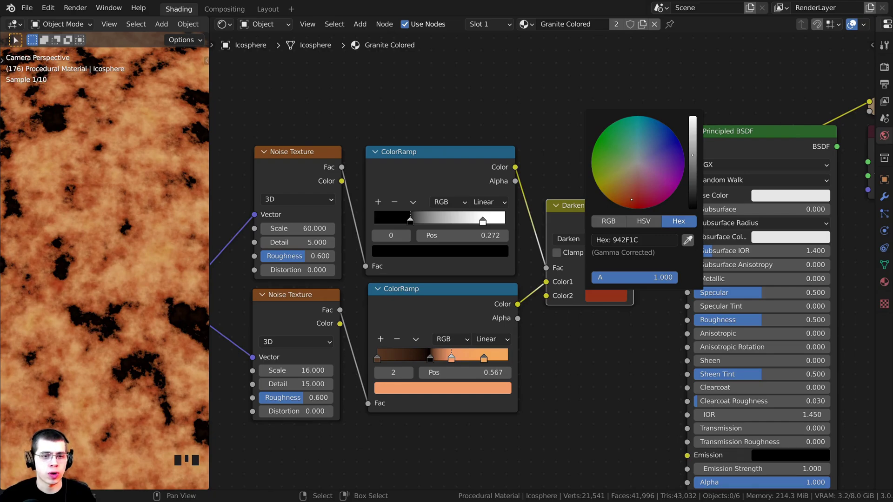
Step: Darken the Darken node's Color2 to a deep wine red, hex 6F2229
left_click_drag(692, 155, 692, 160)
scroll(91, 164, "up", 3)
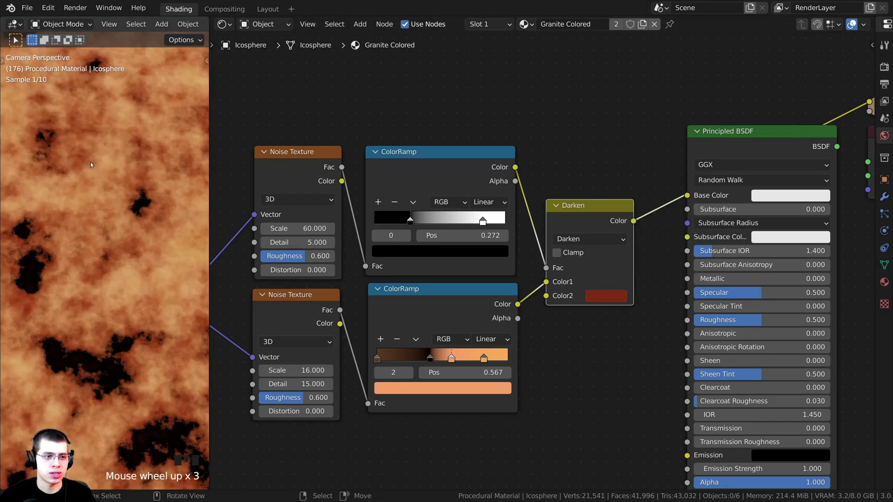
scroll(91, 164, "down", 4)
middle_click_drag(600, 261, 598, 263)
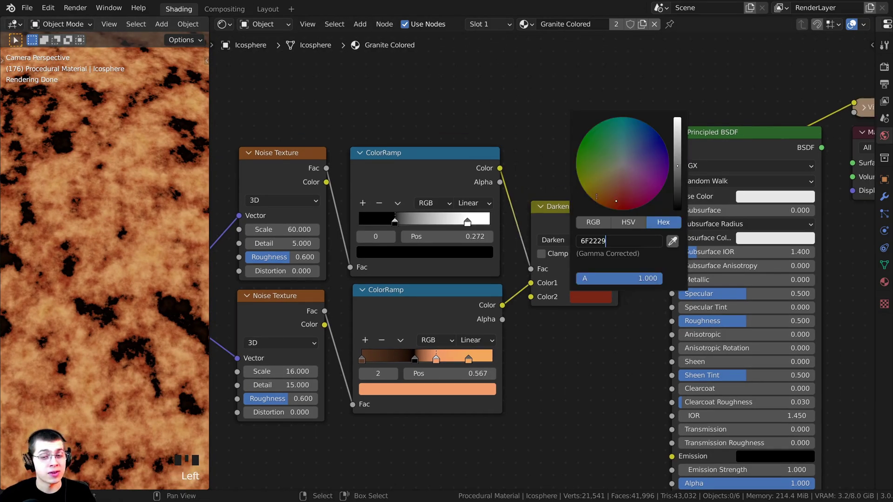
type("6F2229")
key("Return")
scroll(599, 294, "up", 3)
left_click(604, 309)
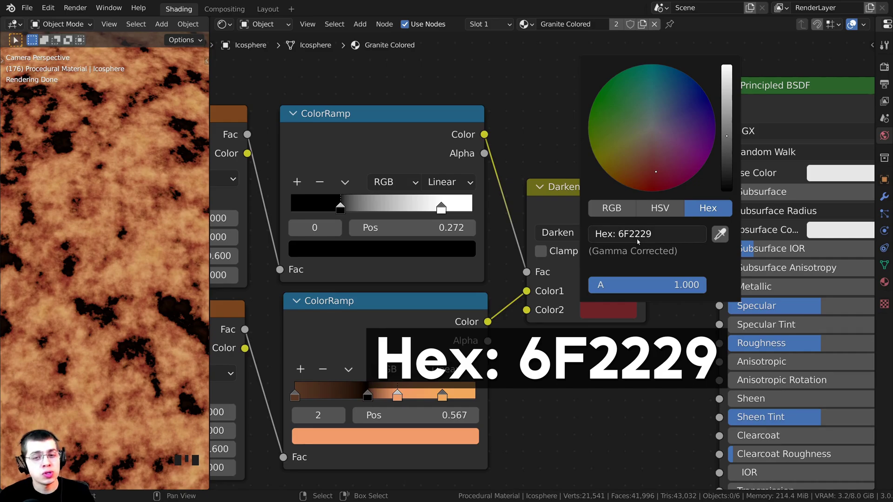
Step: Examine the darkened granite pattern on the whole sphere and the cube below it
scroll(93, 288, "down", 5)
middle_click_drag(93, 321, 71, 323, "shift")
scroll(70, 303, "up", 1)
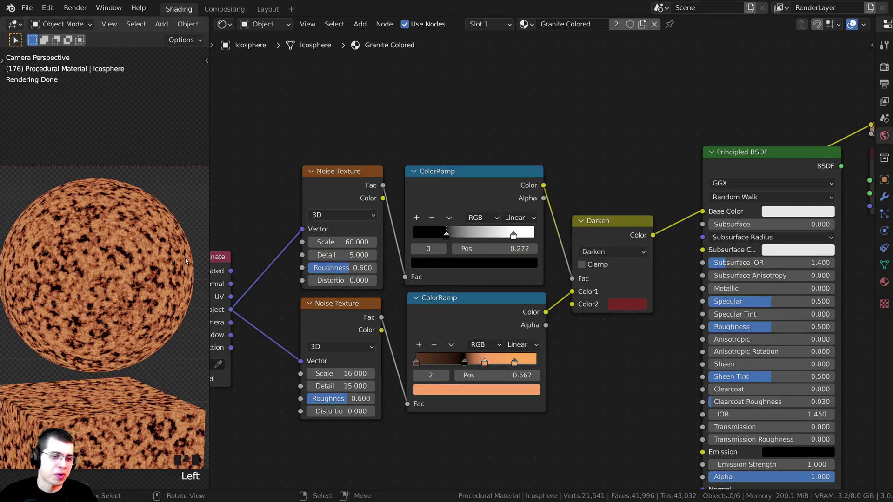
middle_click_drag(187, 262, 187, 268, "shift")
scroll(382, 199, "up", 1)
scroll(436, 382, "up", 2)
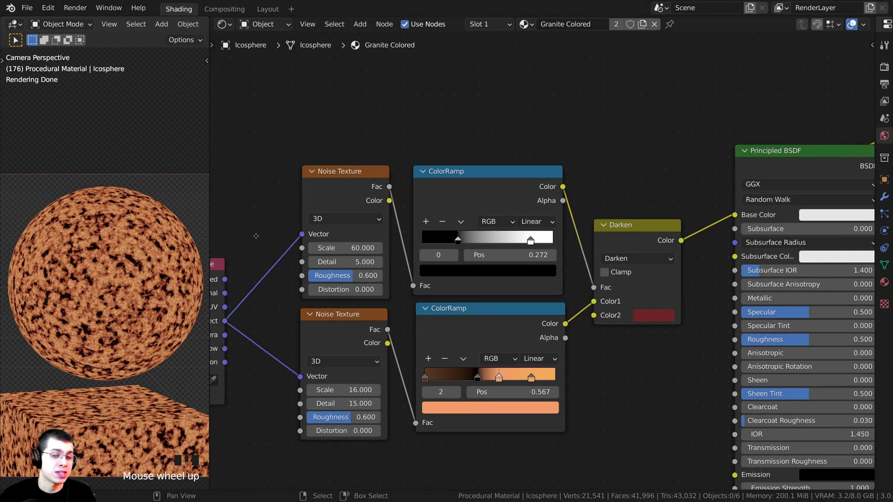
scroll(539, 258, "up", 2)
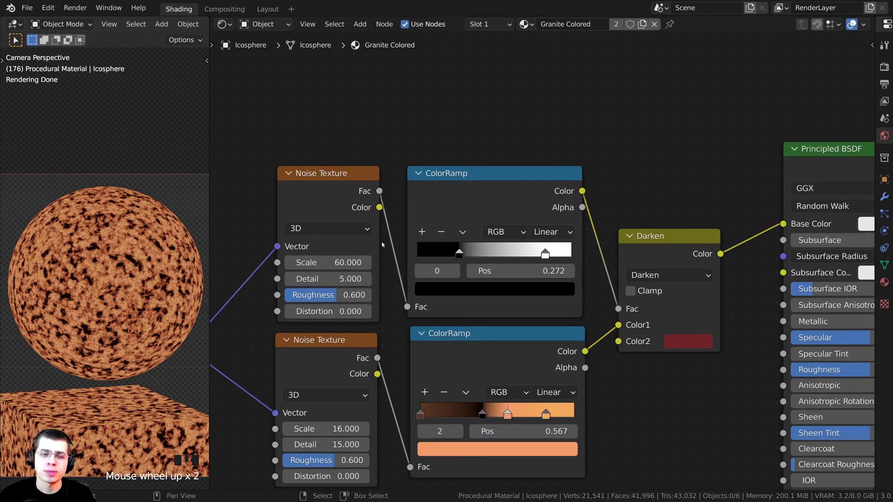
Step: Duplicate the upper Noise Texture, place the copy above it, and connect the Texture Coordinate's Object output to its Vector
middle_click_drag(540, 258, 581, 267)
scroll(358, 225, "down", 3)
middle_click_drag(355, 226, 402, 243)
right_click(399, 280)
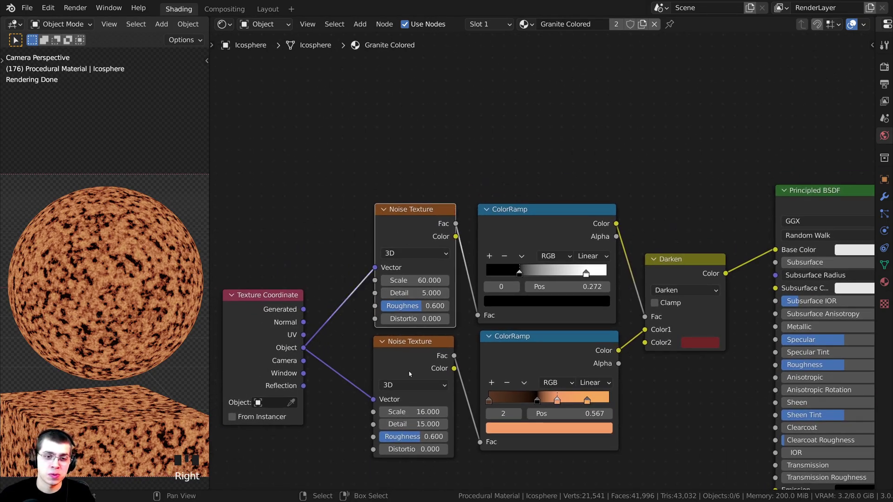
key("shift+d")
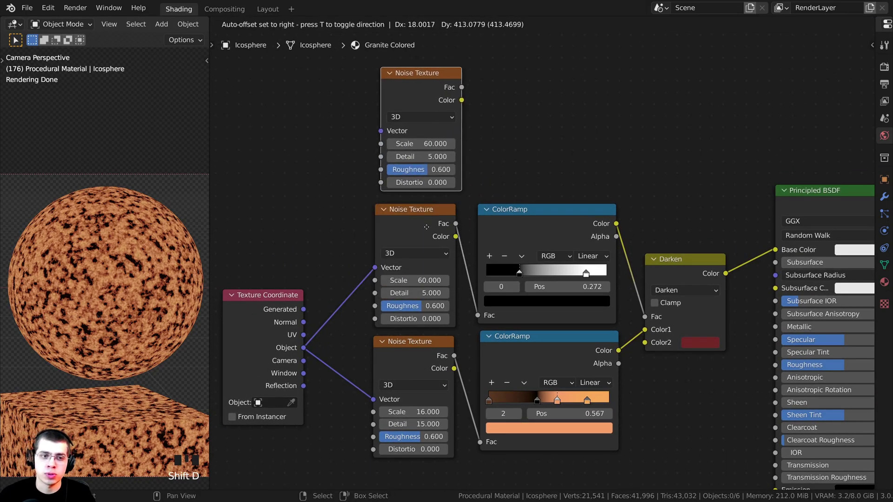
left_click(421, 232)
left_click_drag(290, 331, 375, 136)
Step: Preview the new top Noise Texture on the sphere and set its Scale to 25
scroll(440, 170, "up", 2)
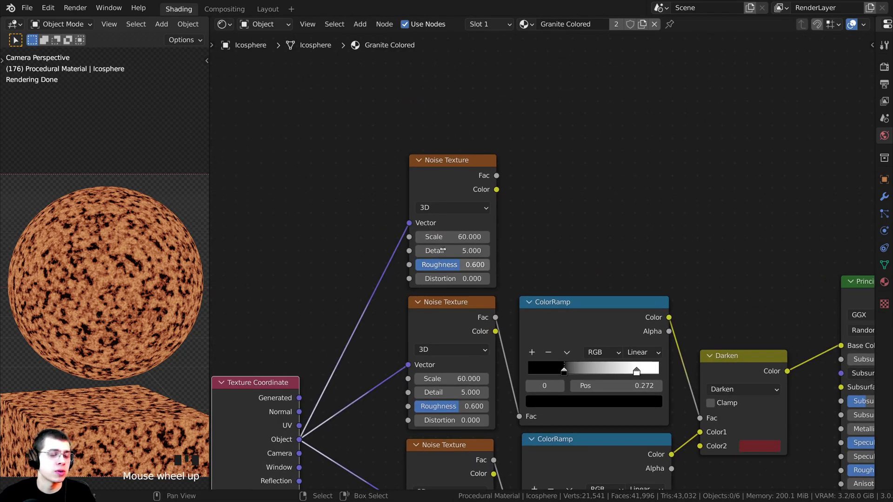
left_click(440, 171, "ctrl+shift")
left_click(440, 171, "ctrl+shift")
left_click(440, 171, "ctrl+shift")
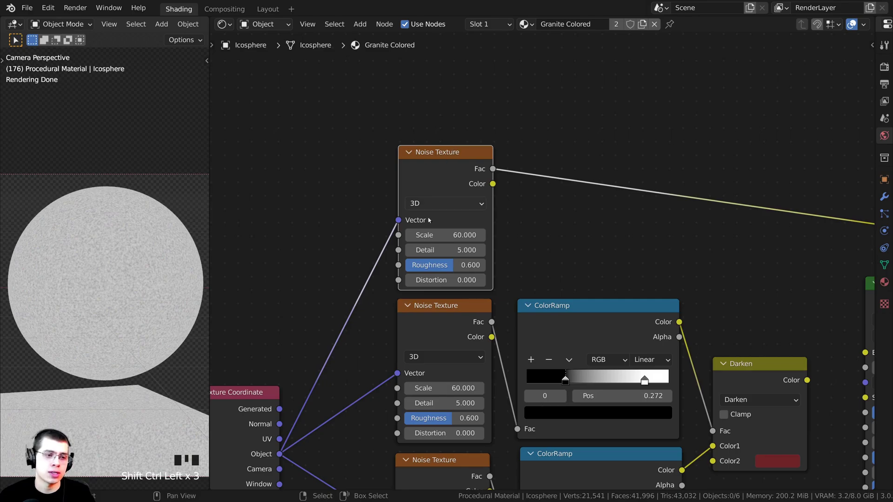
scroll(432, 242, "up", 3)
left_click(441, 237)
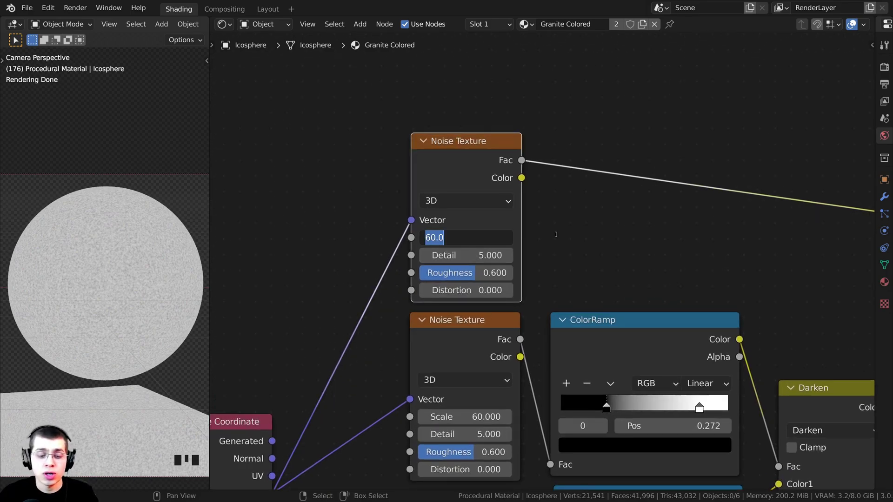
type("25")
key("Return")
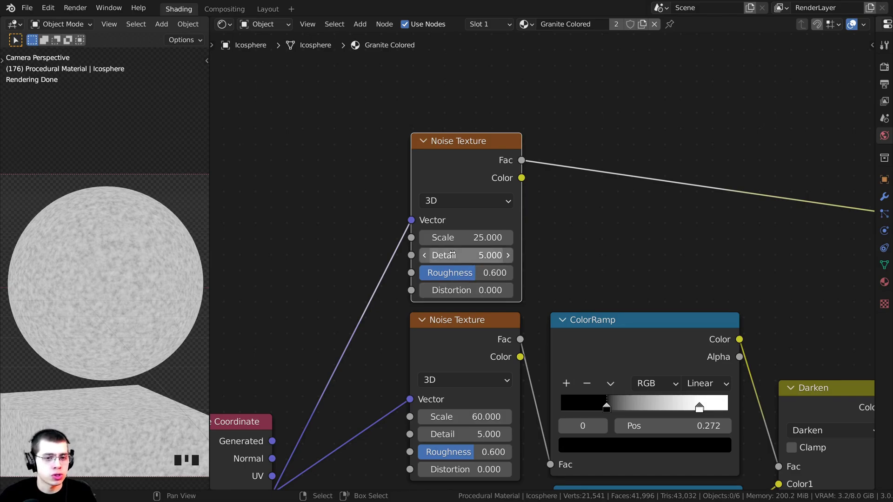
Step: Set the top Noise Texture's Detail to 15 and Roughness to 0.65
left_click_drag(452, 254, 460, 252)
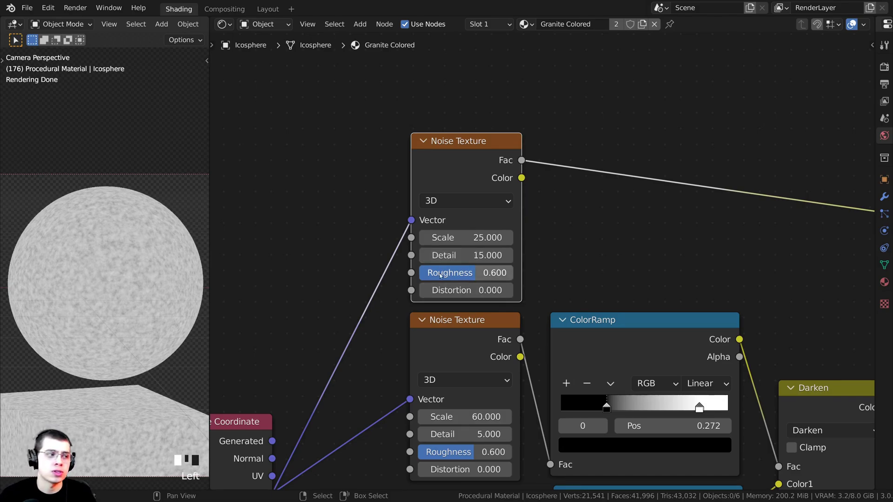
middle_click_drag(456, 290, 453, 279)
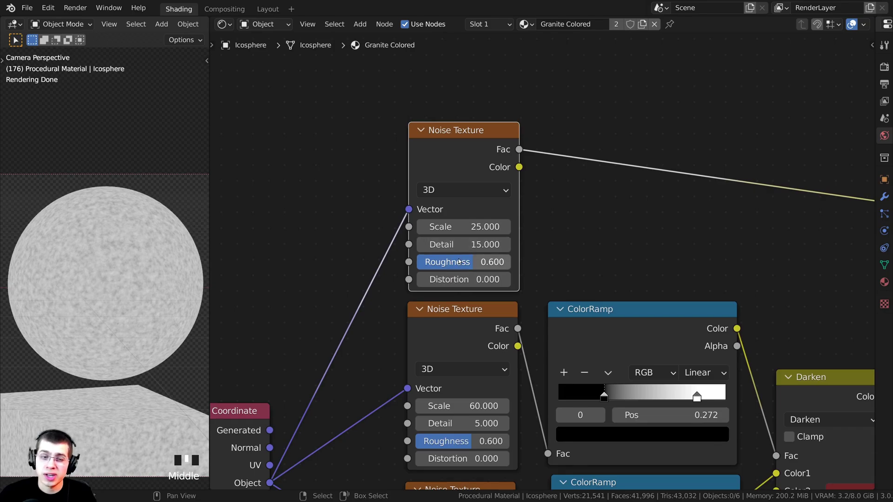
left_click(471, 263)
left_click(471, 262)
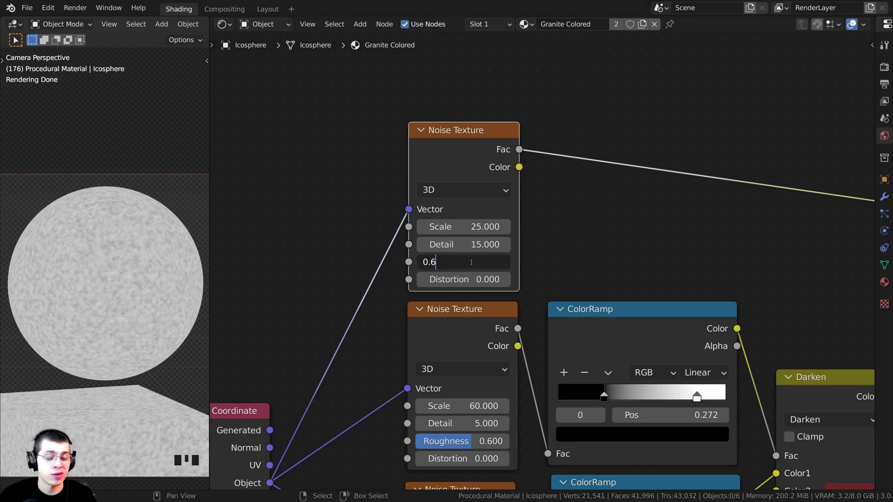
type("5")
key("Return")
Step: Duplicate the black-and-white ColorRamp and insert the copy on the connection between the top Noise Texture and the Viewer
scroll(474, 233, "down", 1)
middle_click_drag(529, 281, 506, 281)
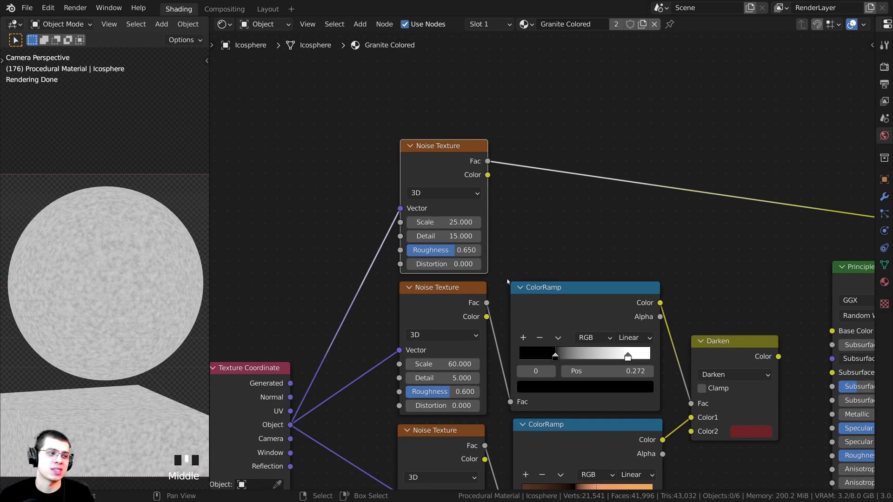
scroll(507, 281, "down", 1)
middle_click_drag(468, 369, 450, 370)
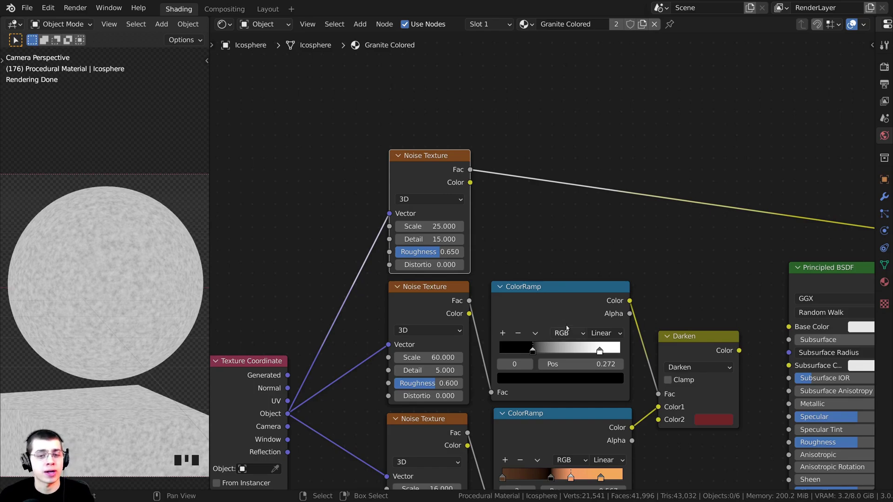
left_click_drag(553, 297, 552, 300)
key("shift+d")
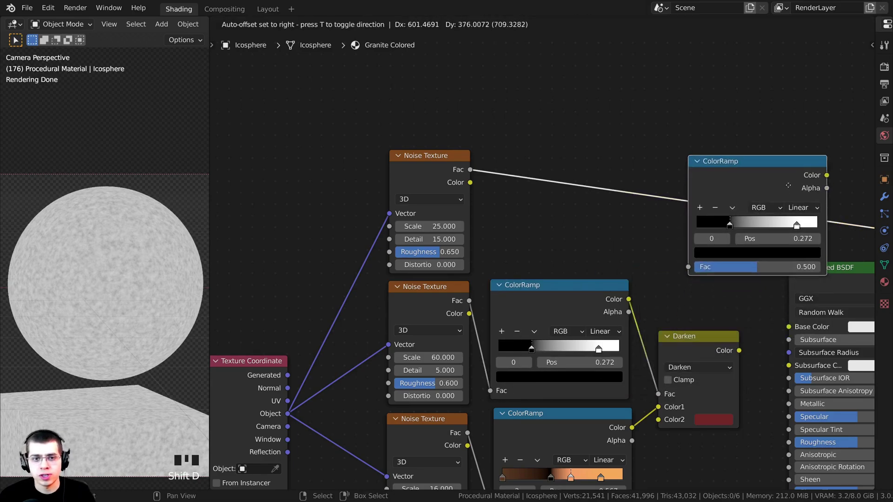
left_click(579, 156)
left_click_drag(576, 156, 518, 174)
left_click(427, 164)
middle_click_drag(518, 173, 514, 177)
Step: Move the new ColorRamp's black stop to position 0.552 with the white stop close beside it, and check the speckles on the sphere
scroll(513, 178, "up", 3)
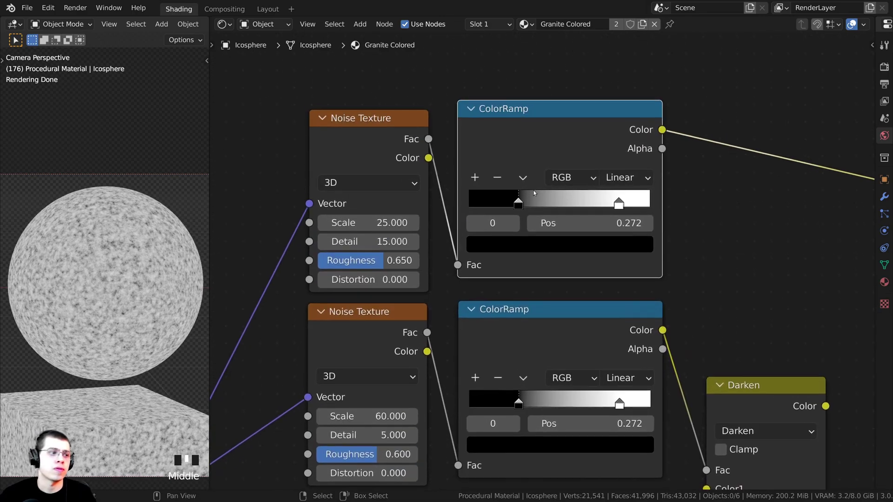
left_click_drag(513, 194, 578, 194)
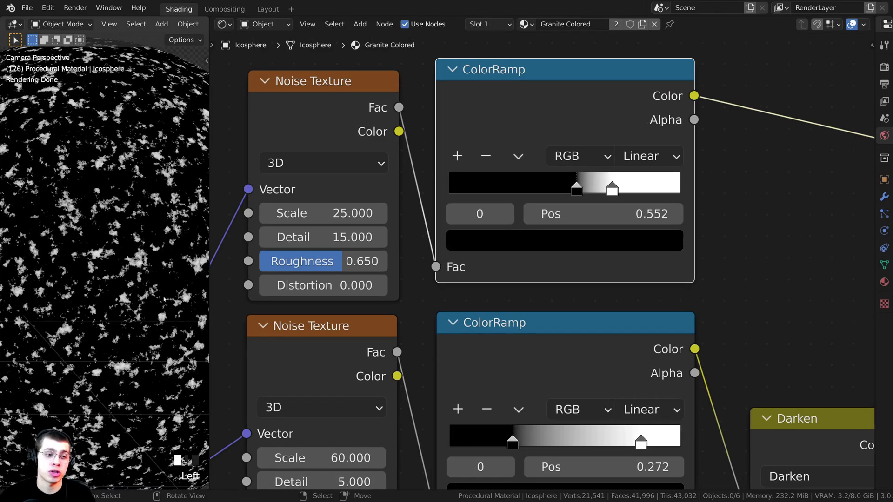
middle_click_drag(116, 241, 143, 326, "shift")
right_click(143, 325)
key("ctrl+z")
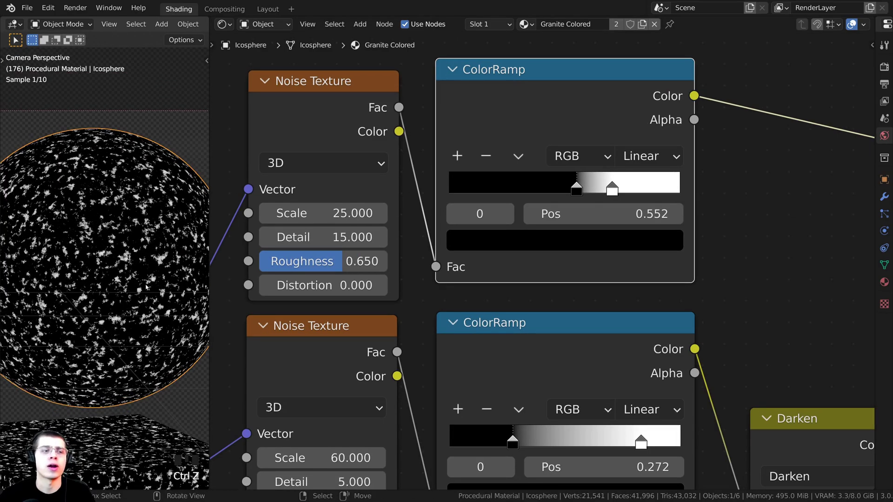
Step: Move the Principled BSDF, Viewer and Material Output nodes further from the Darken node to make room
scroll(591, 207, "down", 3)
middle_click_drag(600, 215, 483, 177)
key("a")
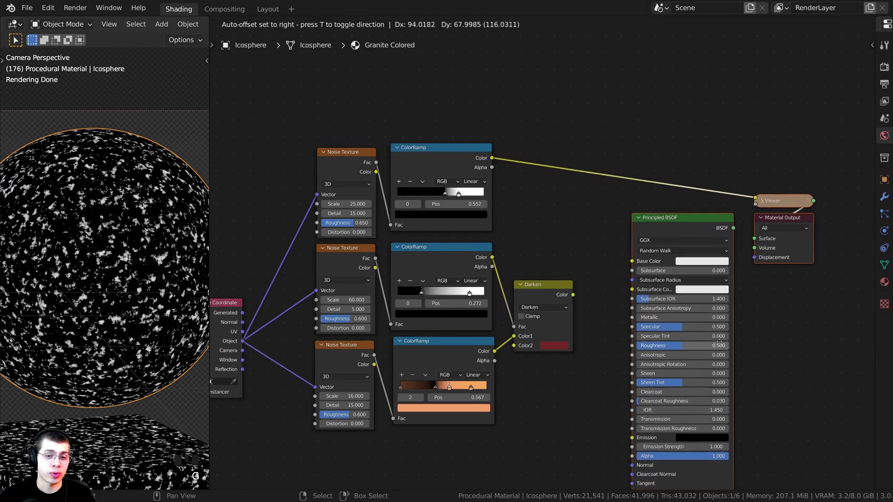
left_click(550, 276)
key("a")
left_click(445, 165)
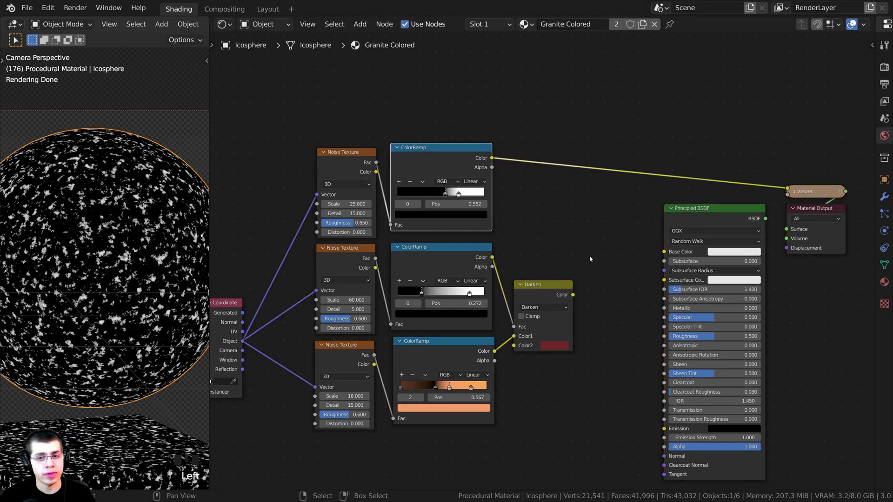
Step: Duplicate the Darken node, place the copy before the Principled BSDF, and connect the top ColorRamp's color to its Fac
left_click(573, 267)
scroll(506, 255, "up", 4)
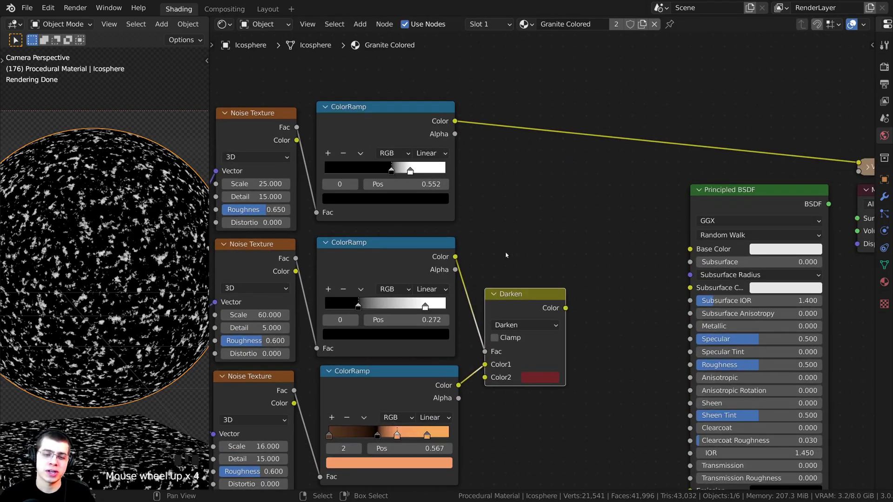
left_click(514, 308)
key("shift+d")
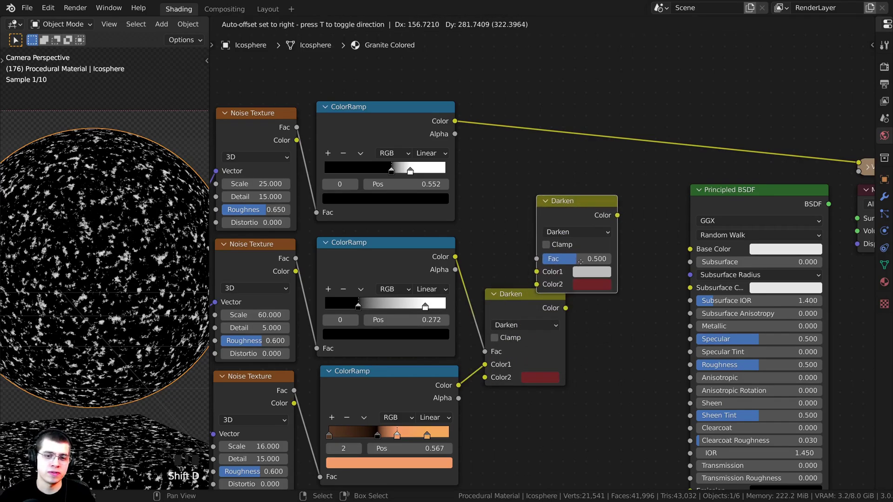
left_click(567, 264)
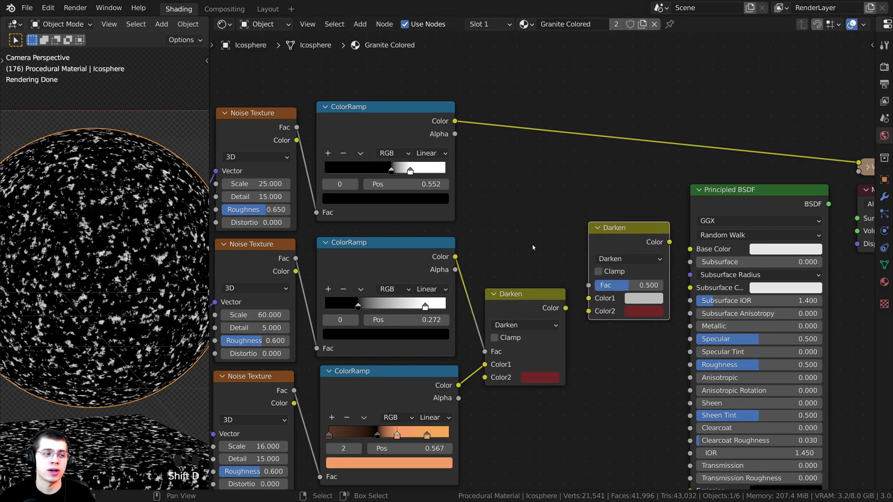
left_click_drag(455, 122, 591, 285)
Step: Preview the duplicated Darken node and connect the first Darken node's color output to its Color1
middle_click_drag(636, 227, 620, 229)
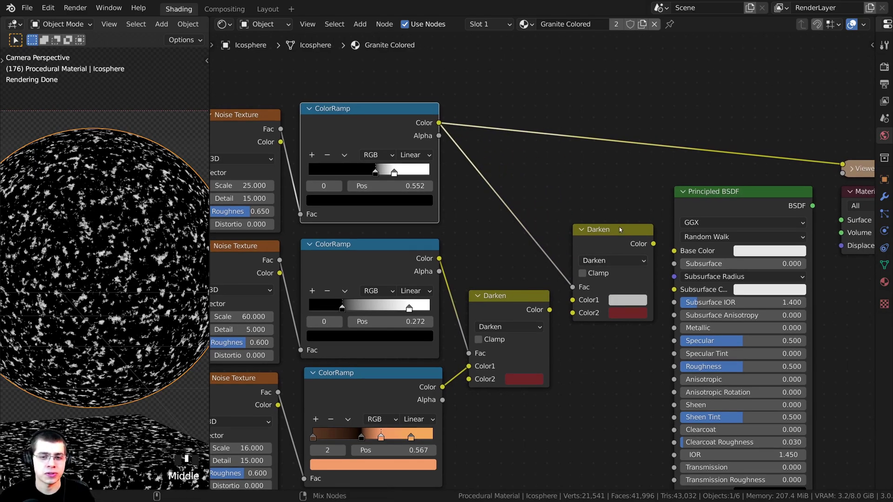
scroll(552, 286, "up", 2)
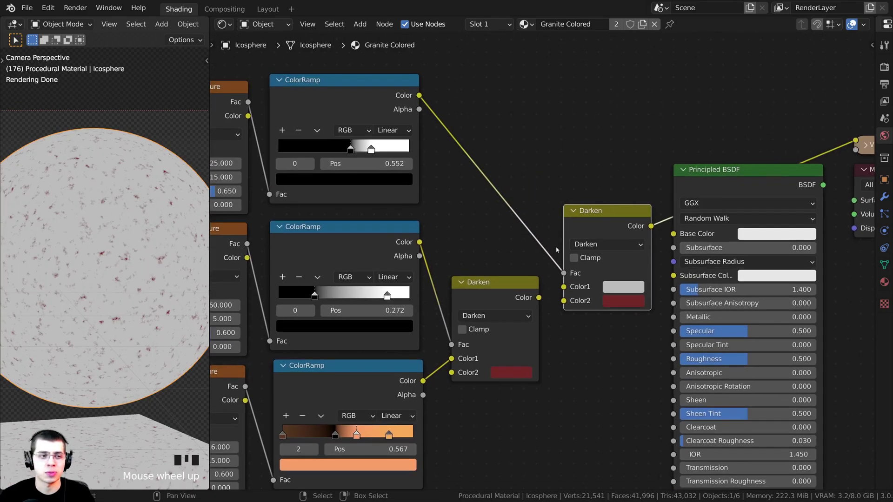
left_click_drag(491, 294, 550, 282)
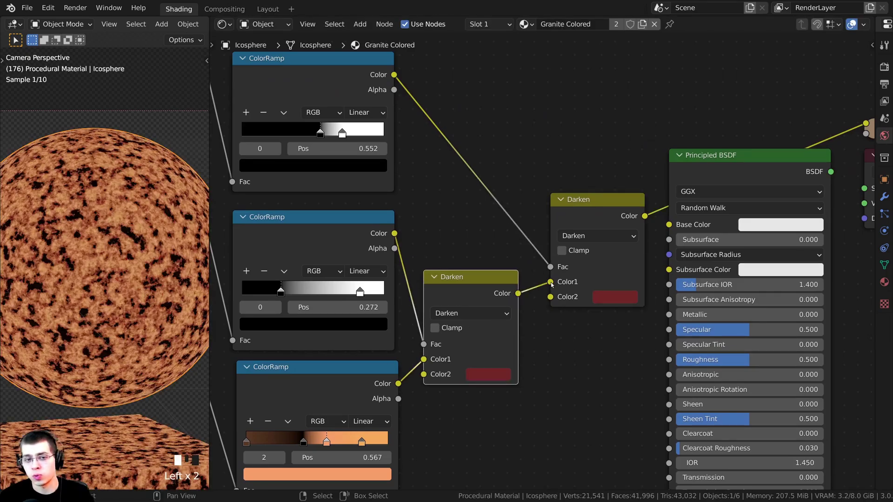
left_click_drag(596, 208, 594, 201)
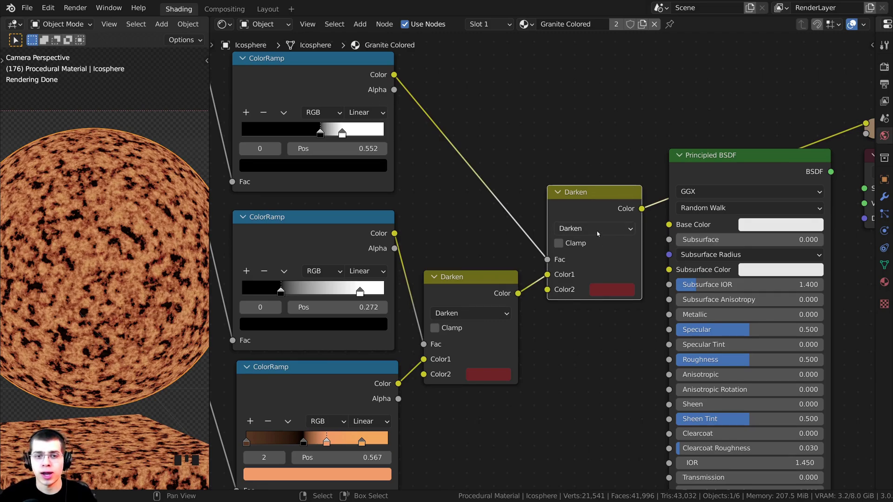
Step: Switch the duplicated Darken node's blend mode to Lighten and set its Color2 to pure white
left_click(594, 229)
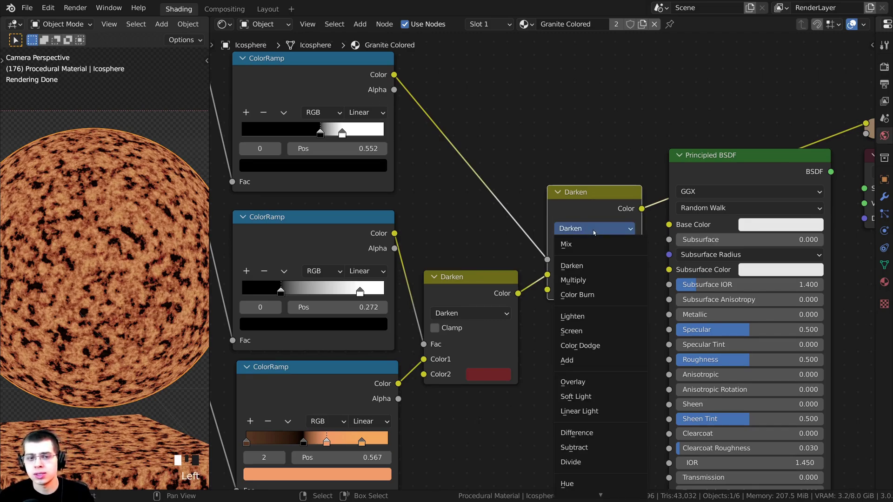
left_click(574, 316)
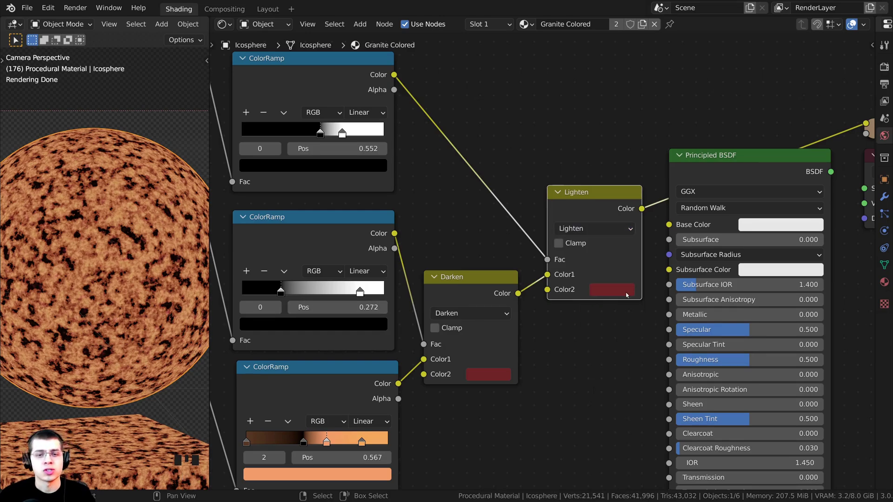
left_click(621, 292)
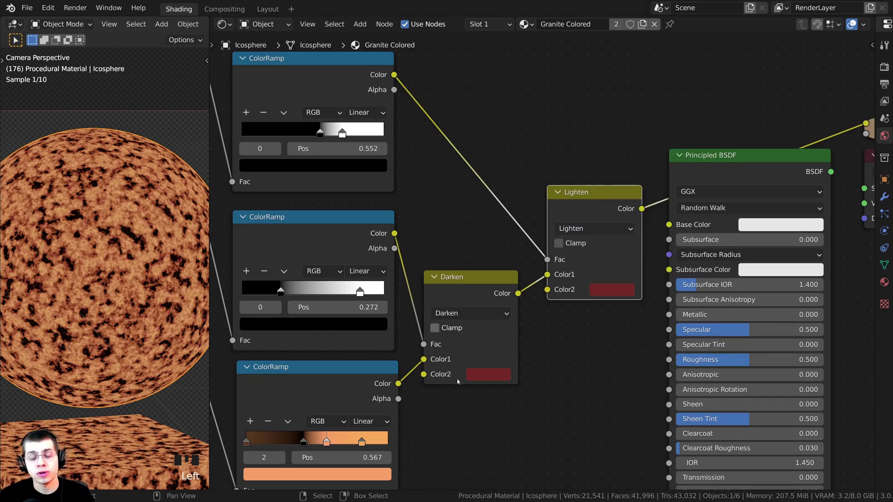
left_click(608, 292)
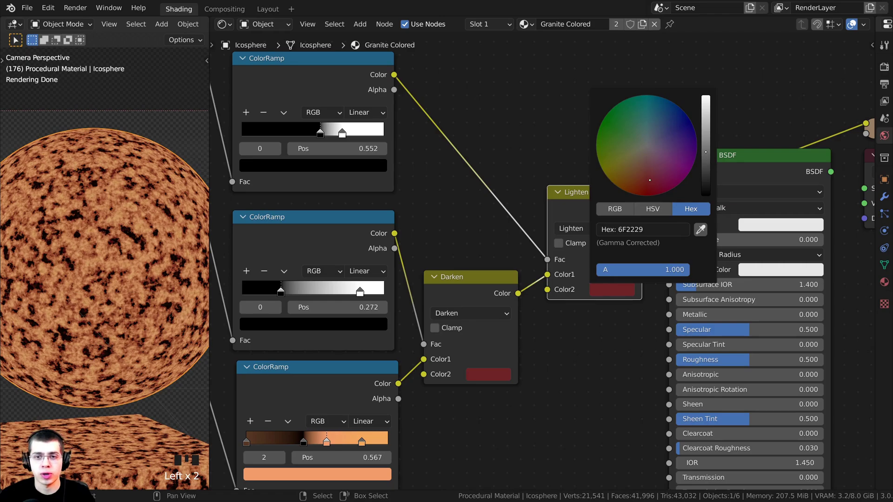
left_click_drag(705, 151, 705, 96)
left_click(611, 210)
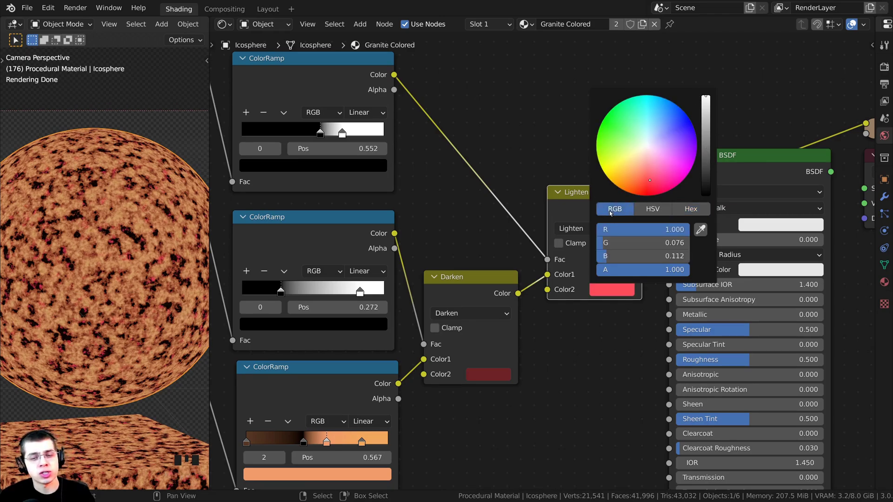
left_click_drag(623, 246, 689, 256)
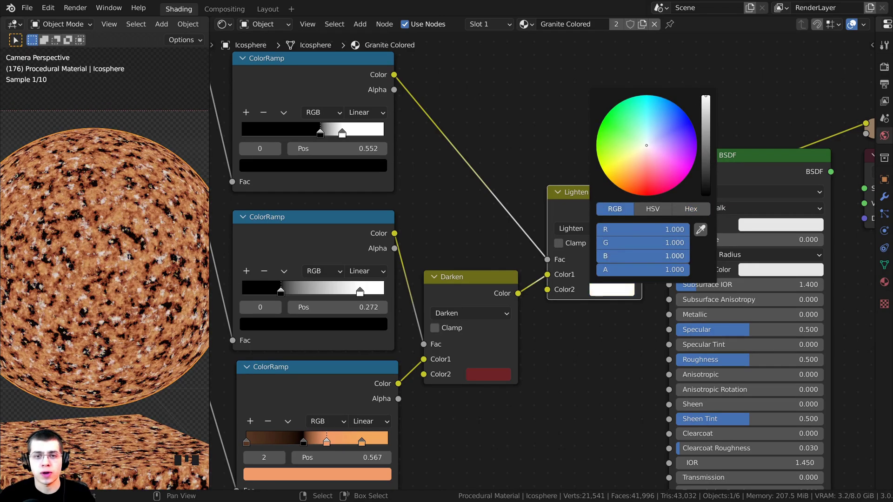
middle_click_drag(618, 249, 591, 247)
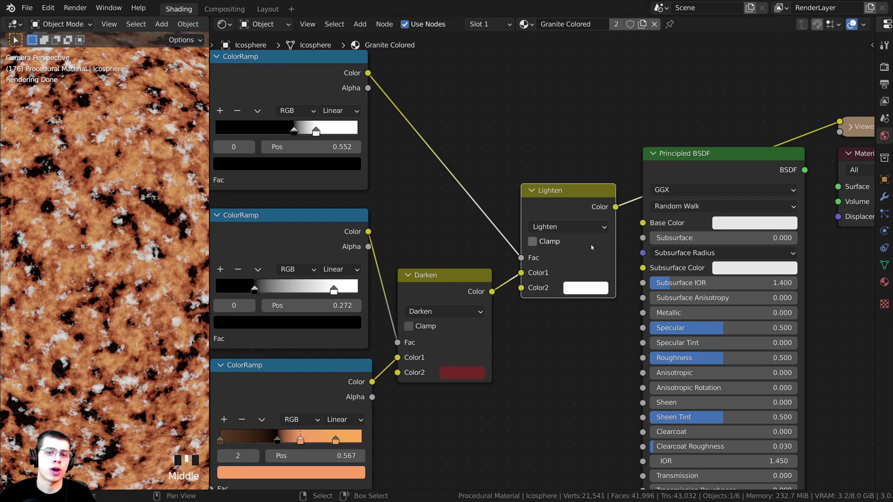
Step: Tone the Lighten node's Color2 down to a light gray of 0.778 and inspect the speckles on the sphere
left_click(576, 288)
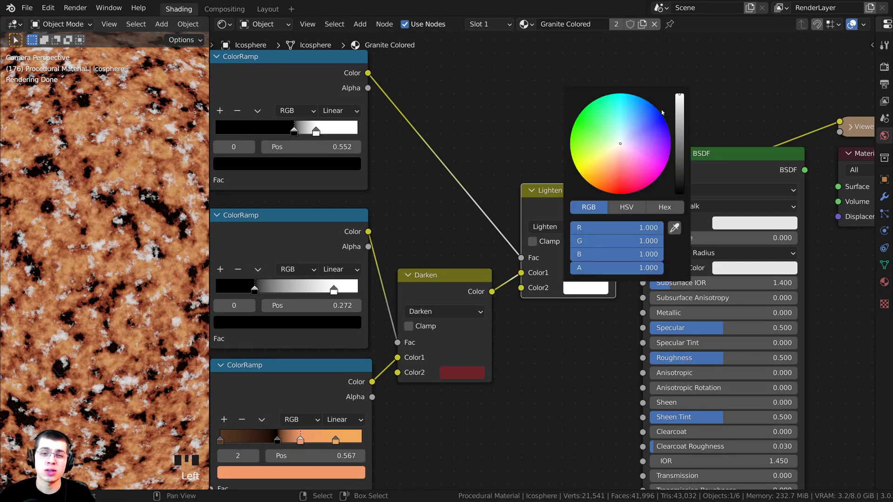
scroll(620, 144, "down", 18)
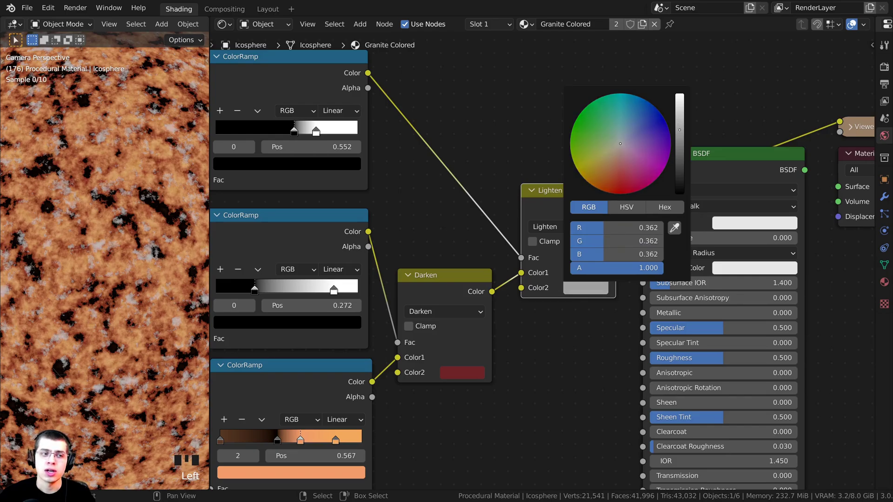
scroll(620, 143, "up", 18)
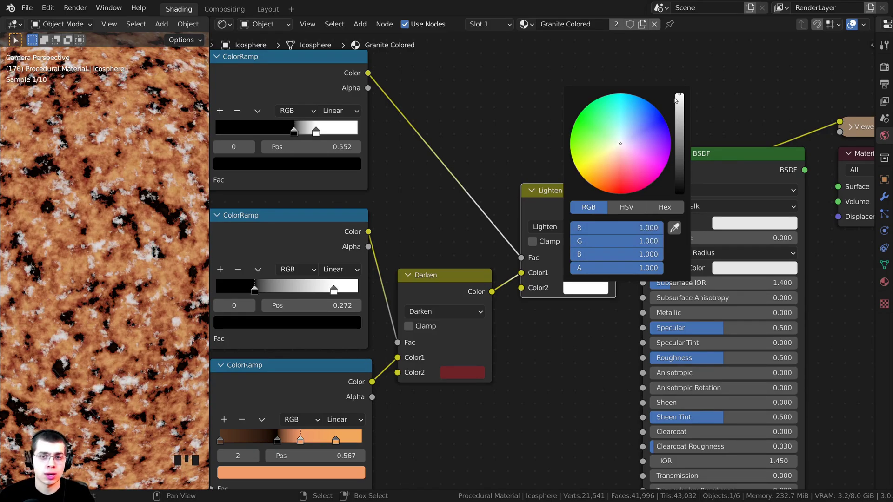
scroll(620, 143, "down", 2)
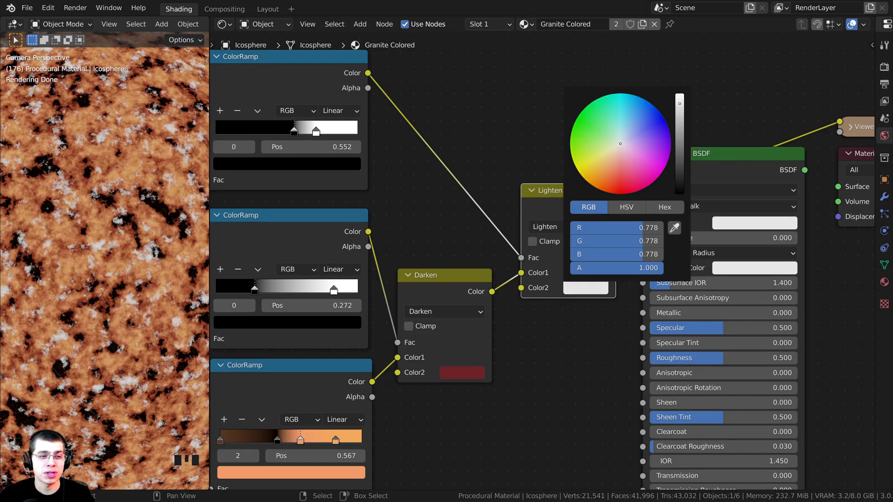
scroll(511, 258, "down", 1)
scroll(111, 317, "up", 7)
scroll(114, 222, "up", 3)
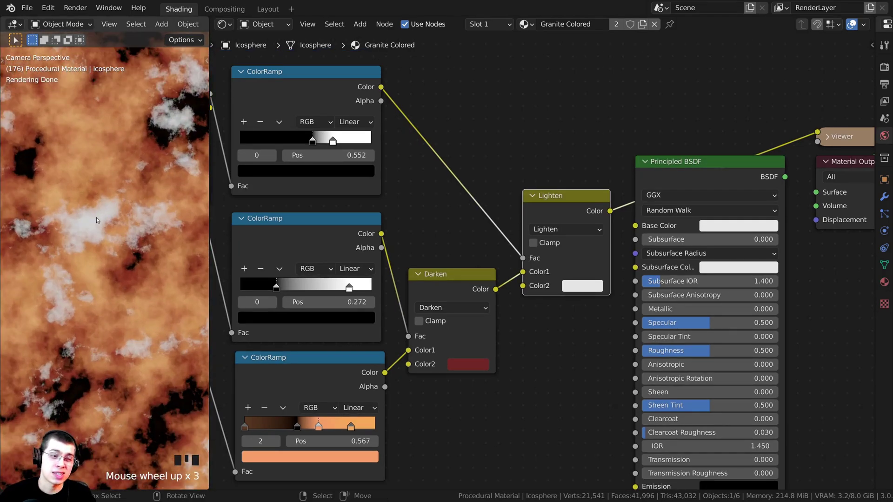
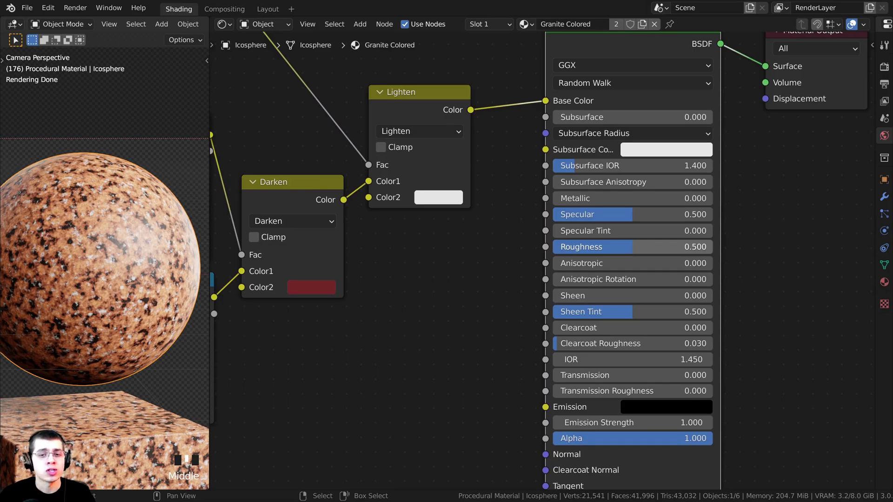
Step: Set the Principled BSDF's roughness to 0.2 and save the file
left_click(610, 247)
type(".2")
key("Return")
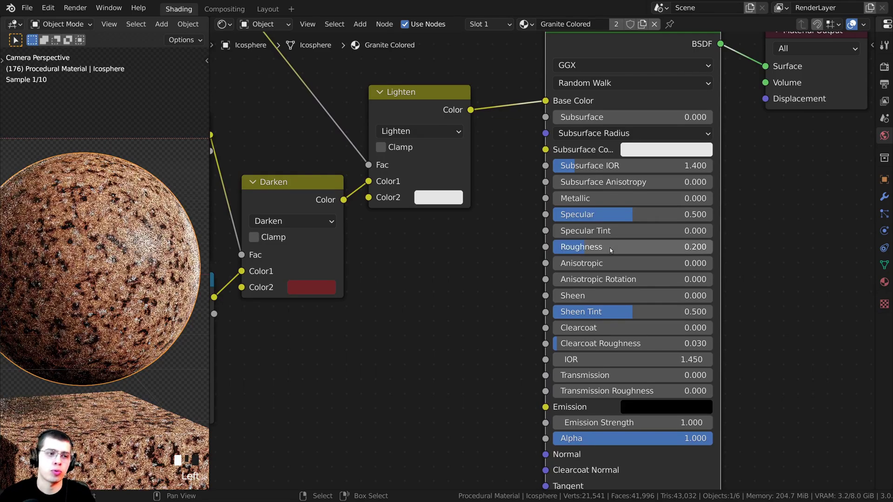
mouse_move(89, 286)
middle_mouse_down("shift")
mouse_move(99, 263)
mouse_move(85, 287)
middle_mouse_up("shift")
scroll(98, 263, "down", 2)
key("ctrl+s")
scroll(85, 287, "up", 2)
scroll(720, 124, "down", 2)
Step: Move the Principled BSDF and Material Output nodes further from the Lighten node to make room
middle_click_drag(720, 123, 775, 215)
scroll(774, 215, "down", 5)
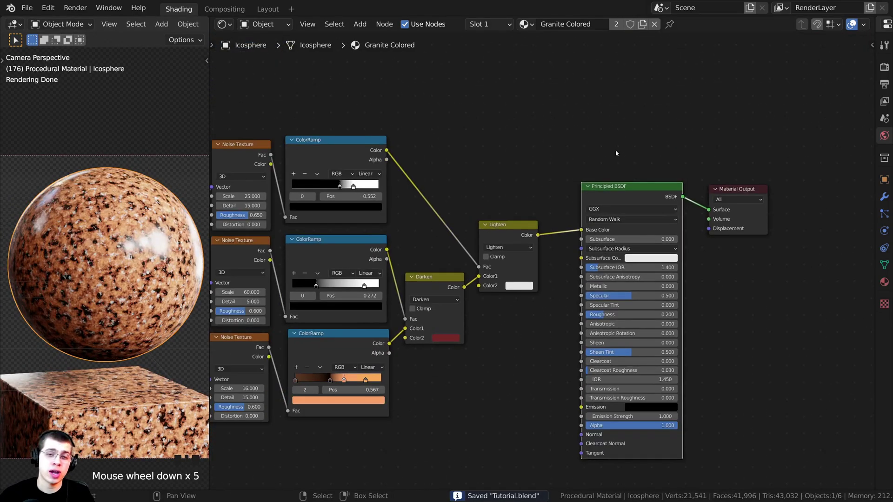
left_click_drag(632, 164, 785, 274)
key("g")
left_click(866, 302)
scroll(113, 239, "up", 1)
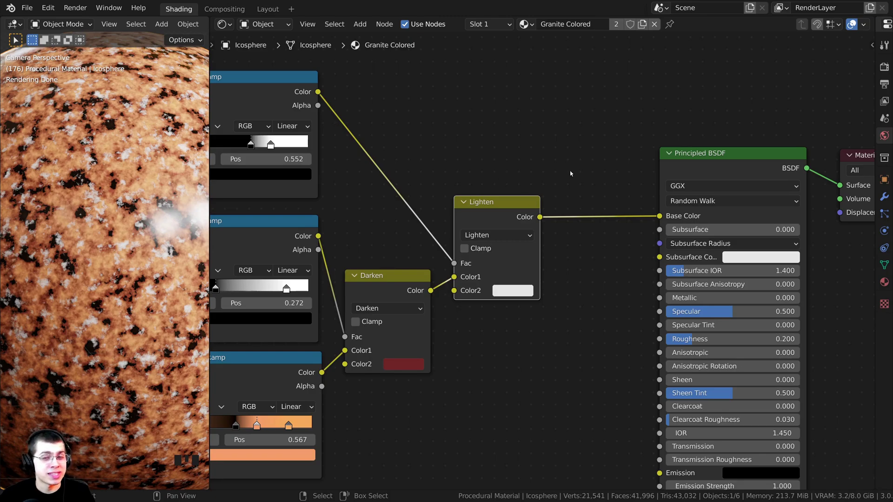
left_click_drag(661, 166, 669, 169)
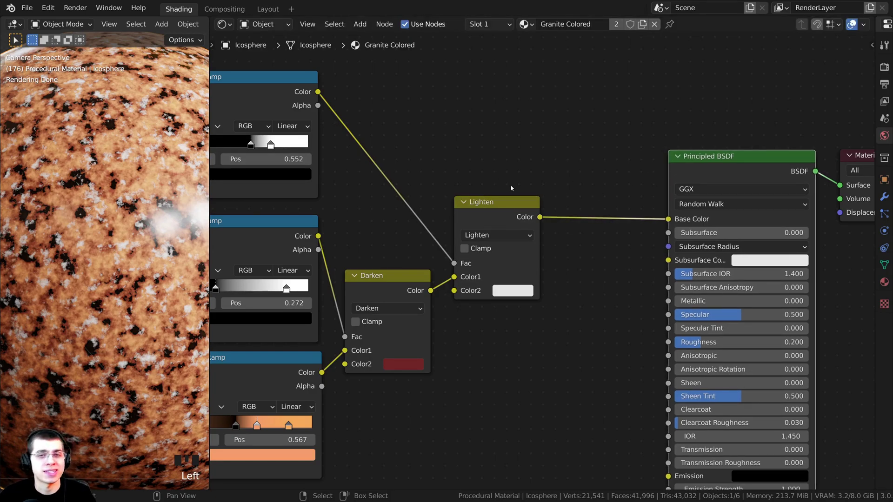
middle_click_drag(511, 188, 515, 181)
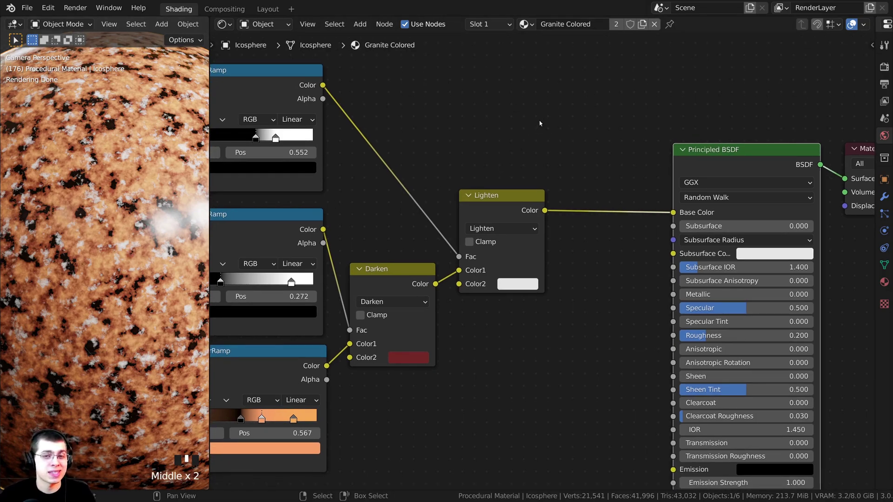
Step: Insert a Hue/Saturation node on the link between the Lighten node and the Principled BSDF's Base Color
key("shift+a")
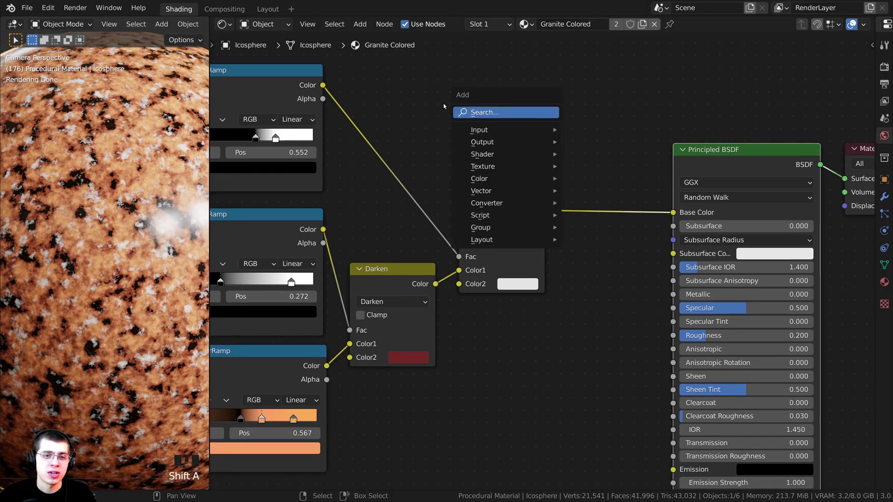
left_click(487, 112)
type("hue")
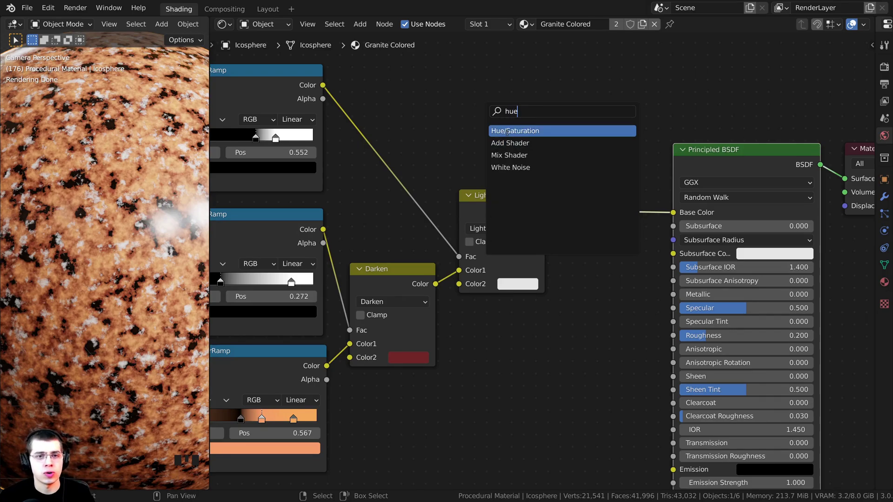
left_click(506, 132)
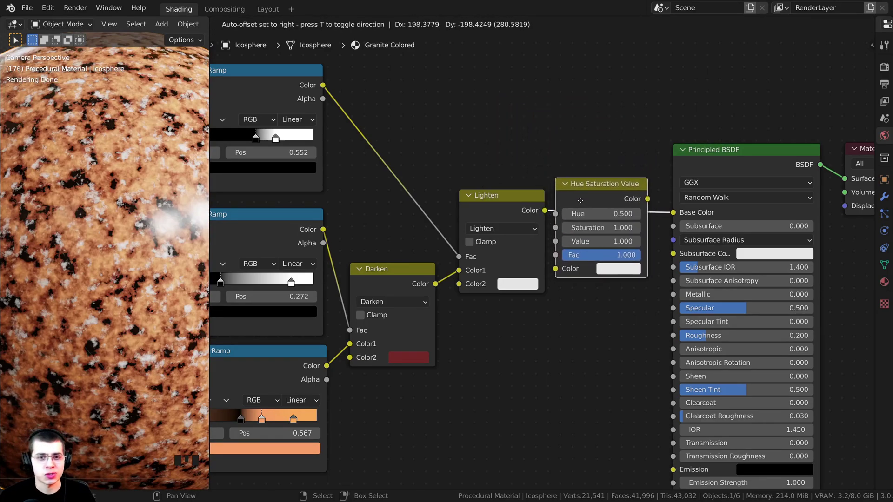
left_click(618, 202)
middle_click_drag(506, 193, 438, 193)
left_click(437, 207)
left_click_drag(720, 165, 710, 165)
scroll(609, 253, "up", 2)
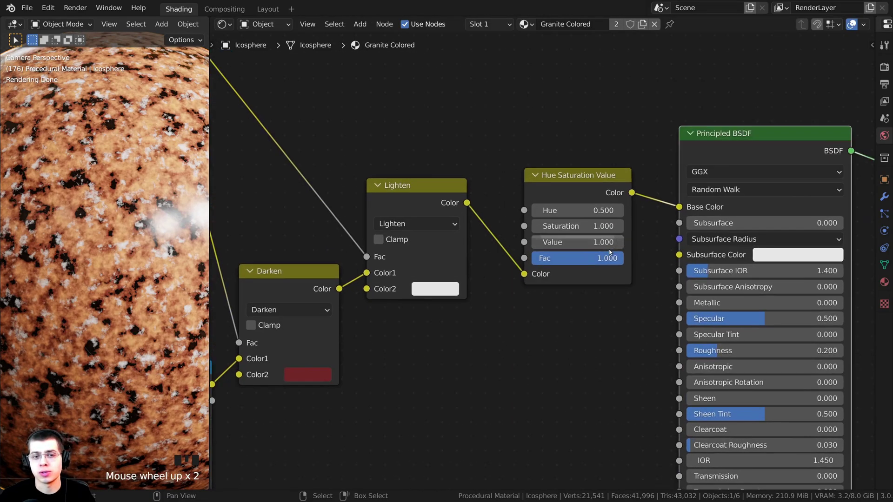
left_click_drag(594, 224, 614, 227, "shift")
right_click(590, 224)
right_click(592, 227)
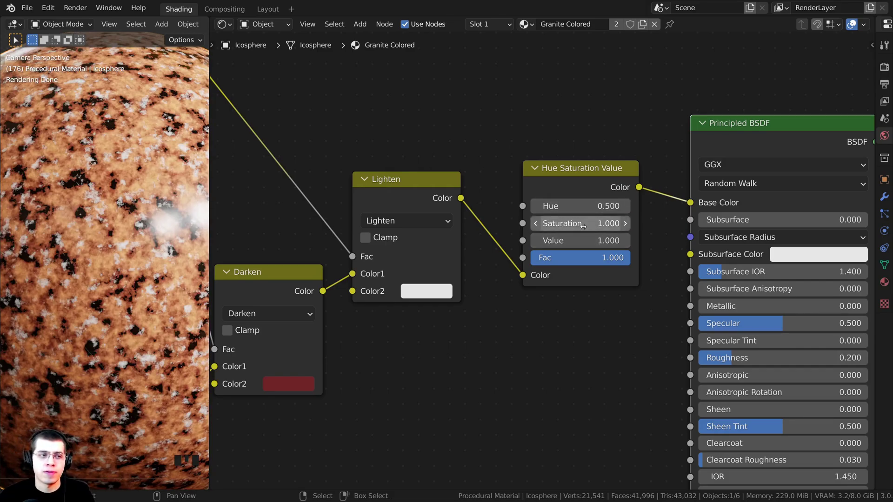
Step: Set the Hue Saturation Value node's saturation to 0.95 and mute and unmute the node to compare its effect
left_click(588, 219)
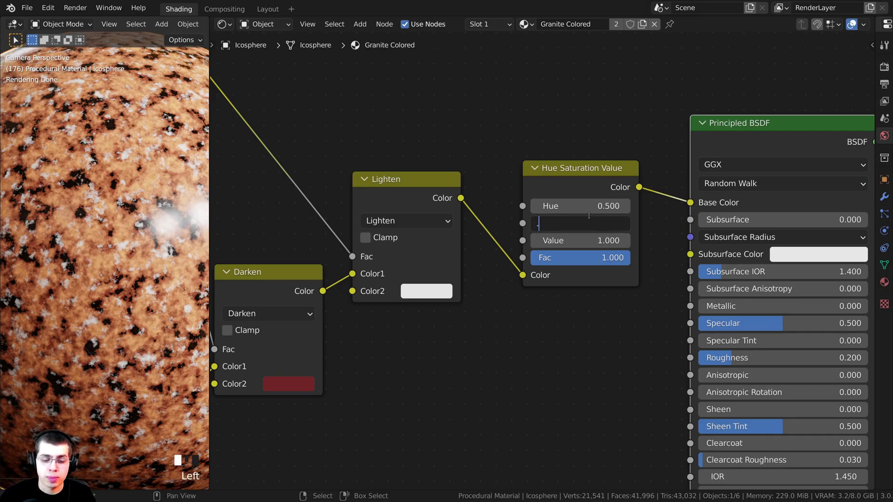
type(".95")
key("Return")
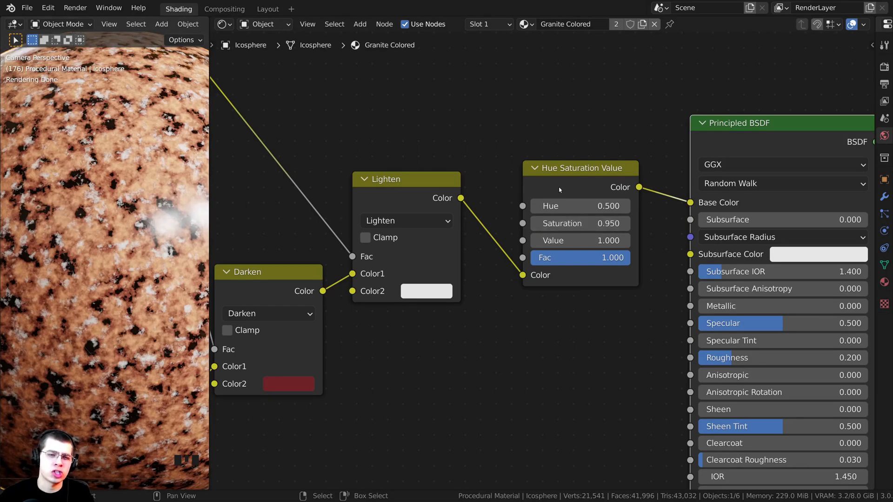
left_click(563, 189)
key("m")
key("m")
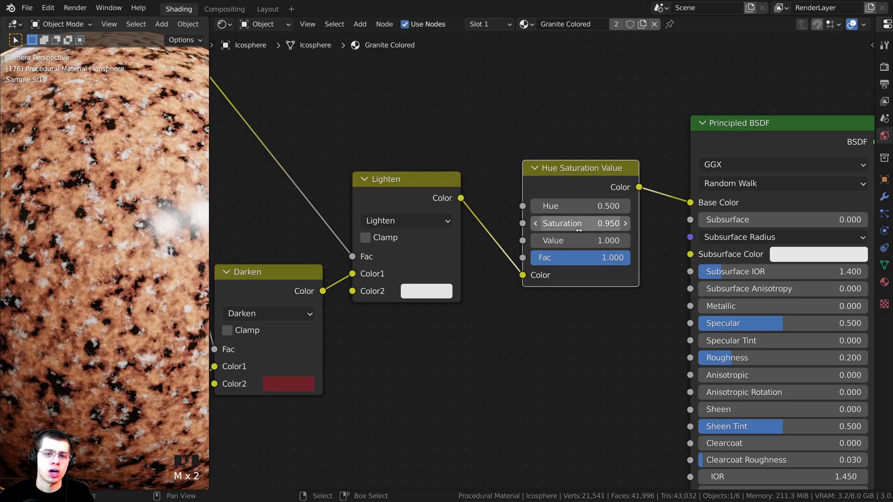
left_click_drag(578, 225, 578, 226, "shift")
scroll(140, 233, "down", 2)
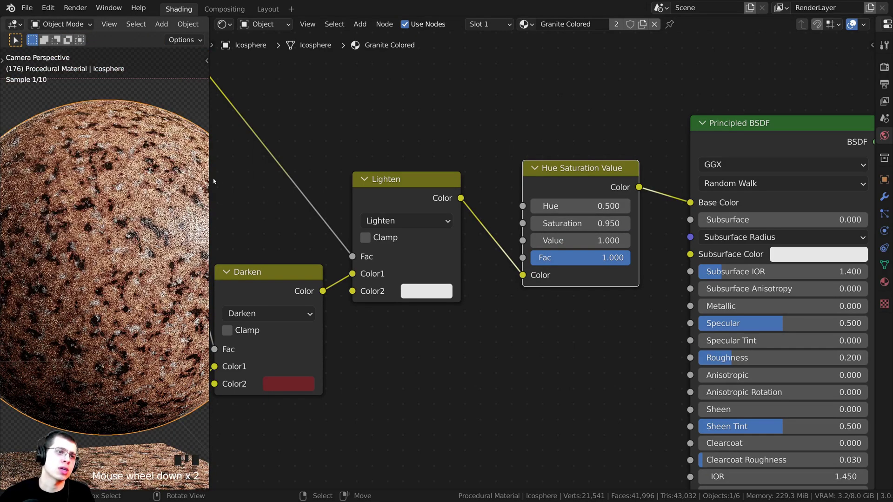
scroll(589, 193, "down", 2)
Step: Move the Hue Saturation Value, Principled BSDF and Material Output nodes closer to the Lighten node and deselect everything
mouse_move(579, 195)
left_mouse_down()
mouse_move(589, 193)
mouse_move(568, 196)
left_mouse_up()
scroll(568, 196, "down", 10)
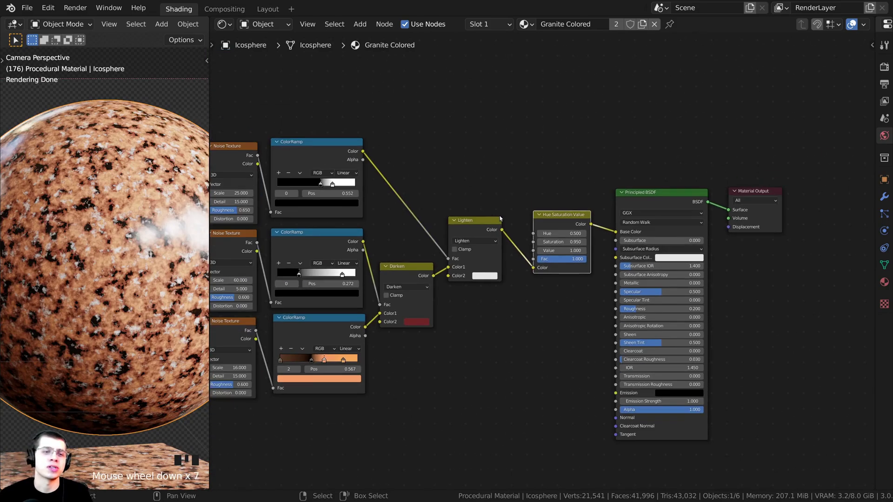
key("g")
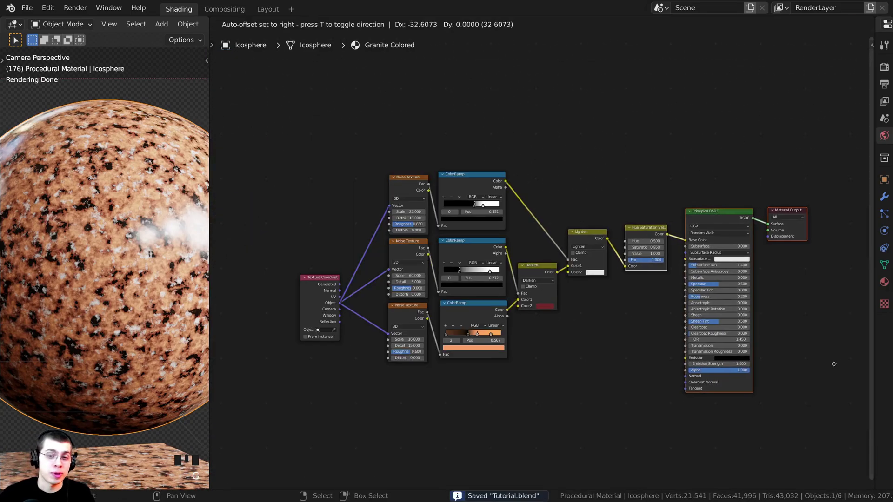
left_click(828, 363)
key("alt+a")
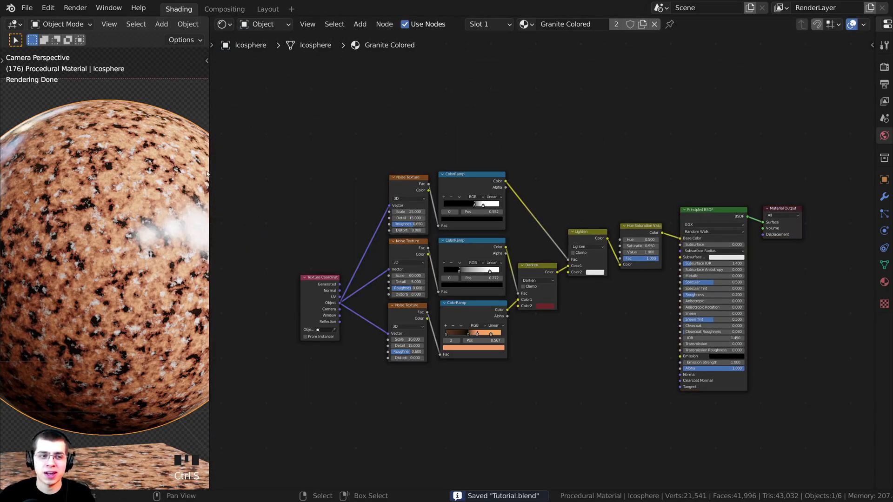
Step: Widen the 3D viewport and select the plain white icosphere beside the granite one
left_click_drag(209, 168, 434, 168)
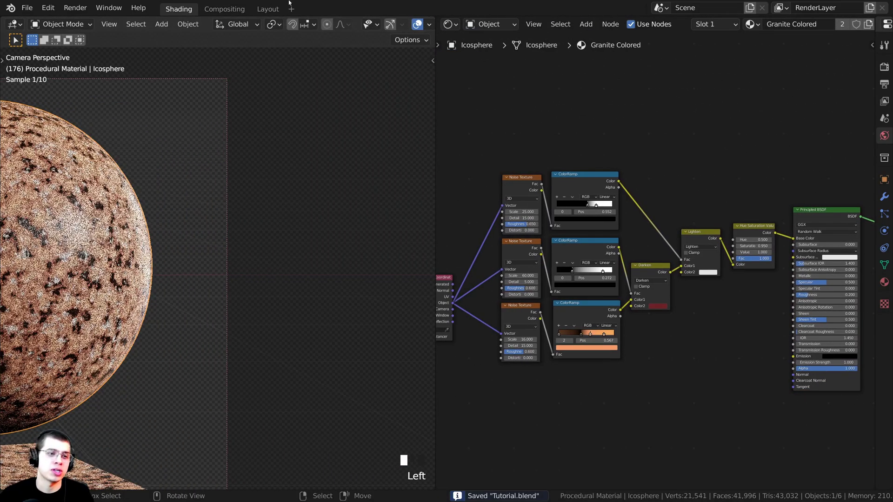
scroll(88, 251, "down", 2)
middle_click_drag(88, 251, 324, 226, "shift")
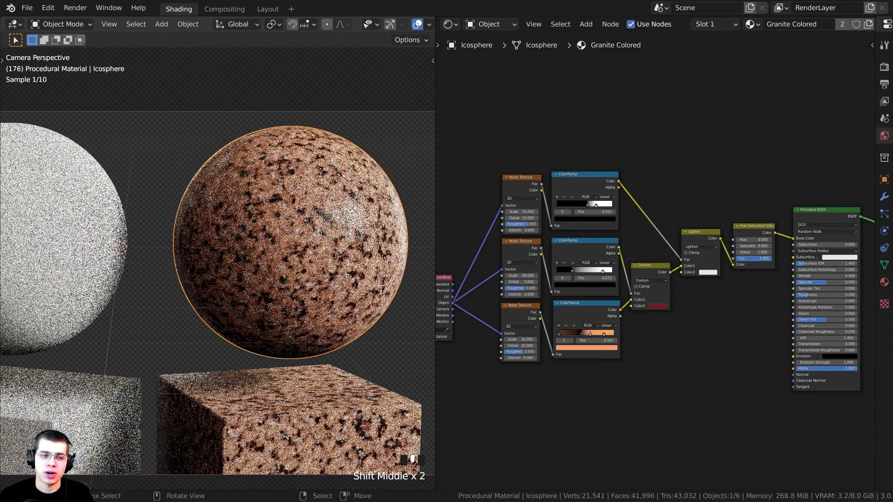
right_click(99, 235)
middle_click_drag(288, 248, 433, 251, "shift")
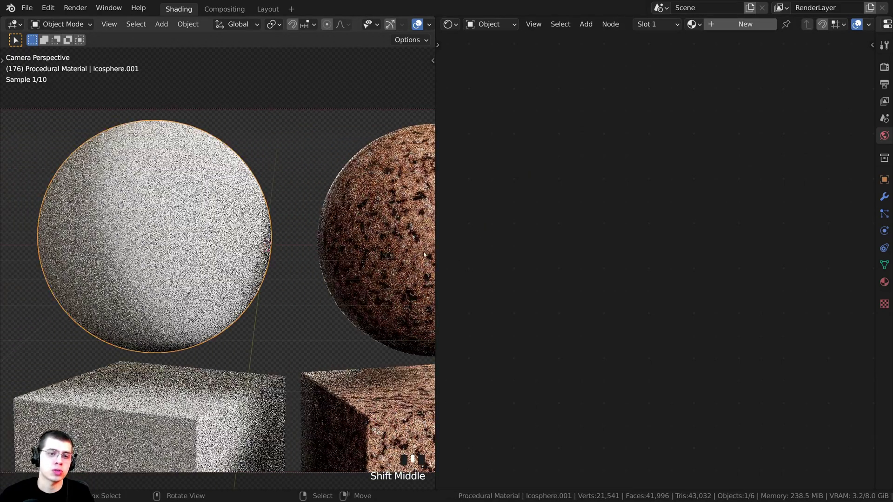
Step: Narrow the 3D viewport and create a new material for the plain icosphere
left_click_drag(435, 250, 226, 245)
middle_click_drag(135, 244, 209, 243, "shift")
scroll(186, 244, "down", 1)
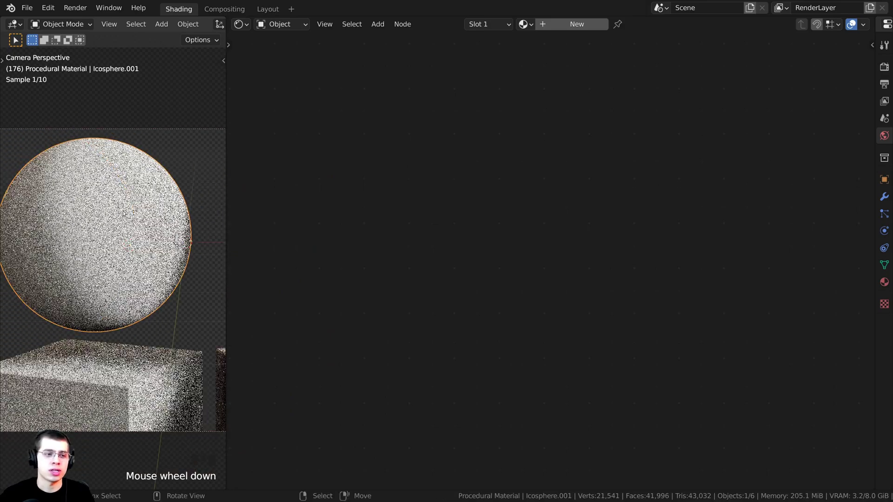
left_click(569, 24)
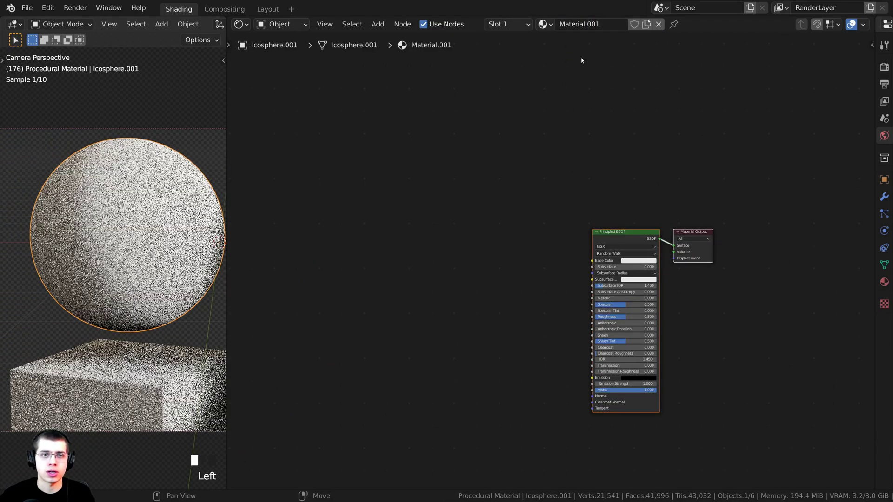
Step: Rename the icosphere's new material as Granite White
left_click(583, 24)
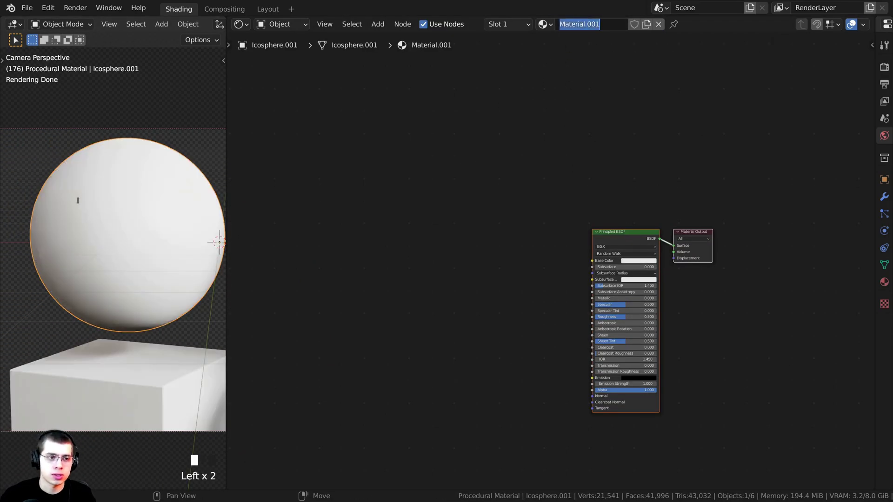
type("Granite White")
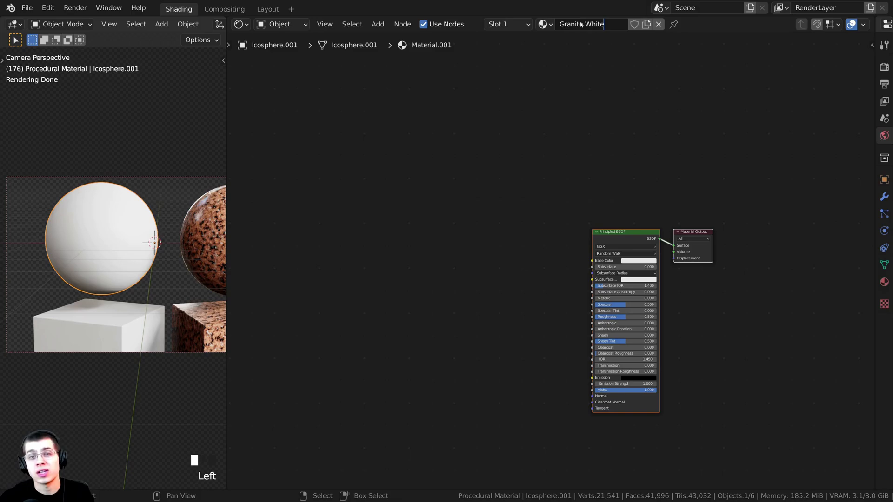
key("Return")
Step: Narrow the 3D viewport and assign the Granite White material to the cube below the white icosphere
scroll(222, 224, "up", 1)
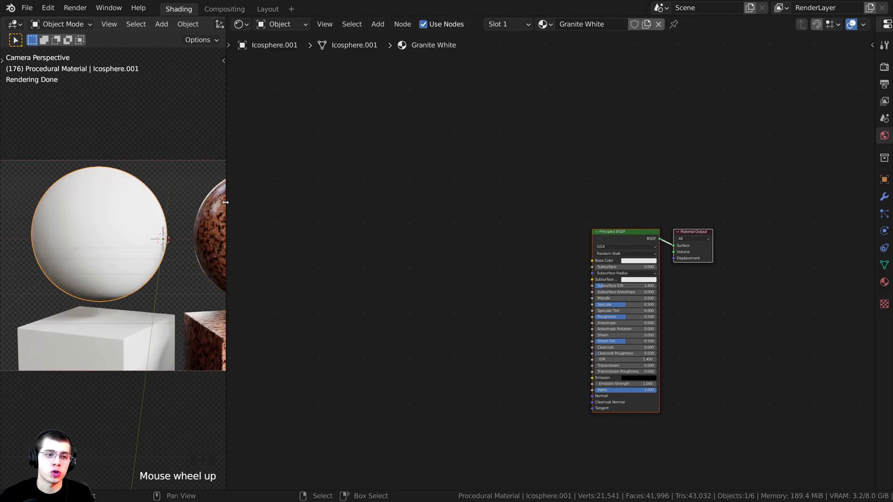
left_click_drag(226, 202, 188, 199)
middle_click_drag(179, 210, 185, 209, "shift")
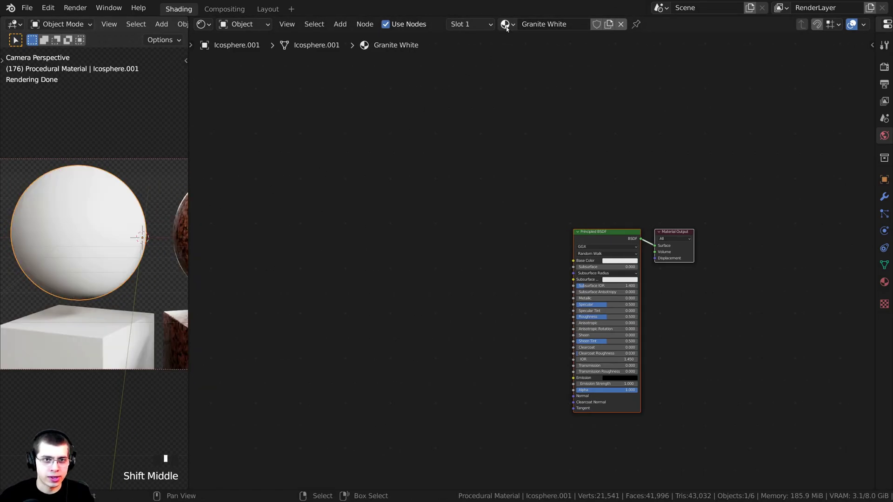
left_click_drag(505, 24, 83, 341)
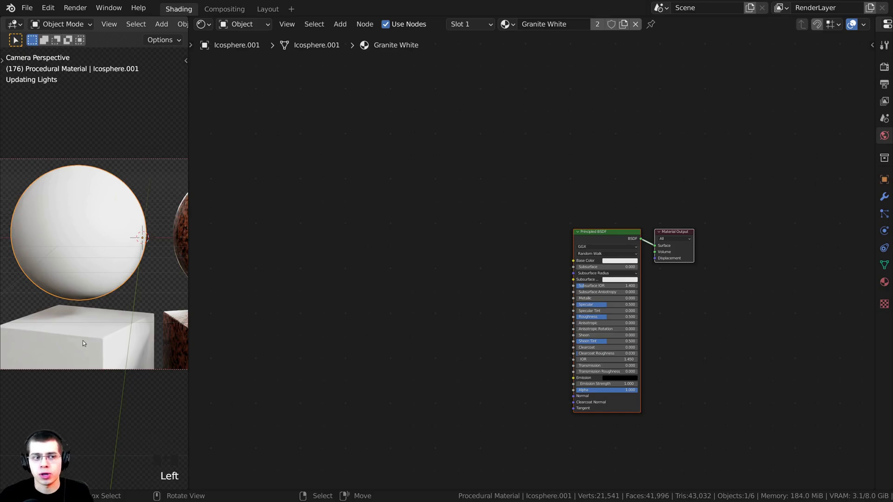
Step: Add a Noise Texture node before the Principled BSDF and preview its output on the objects
scroll(591, 286, "up", 4)
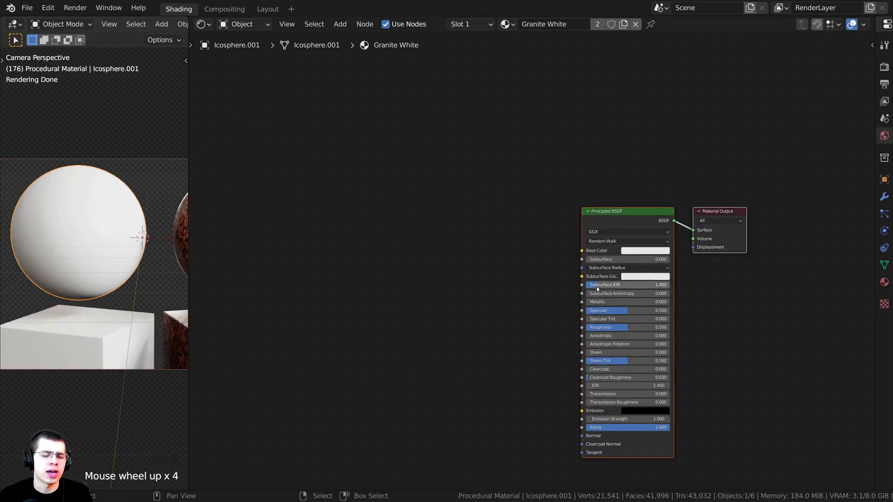
scroll(545, 277, "up", 3)
middle_click_drag(545, 277, 637, 279)
scroll(520, 89, "down", 1)
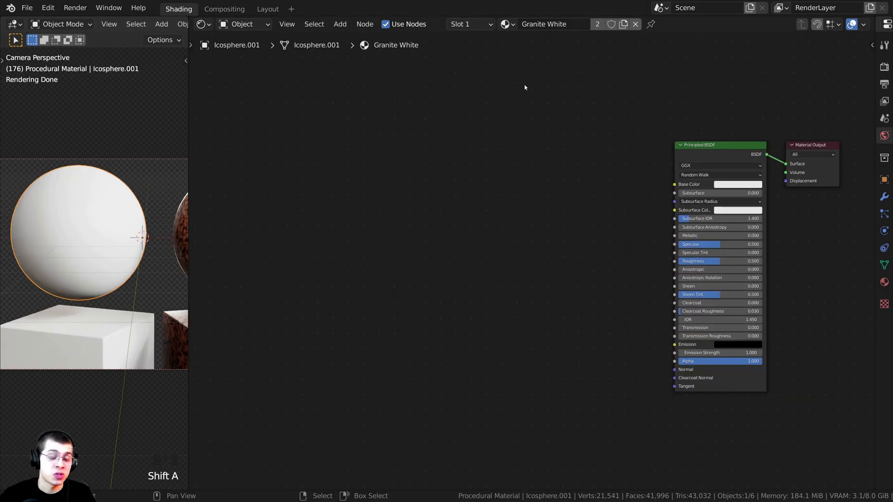
key("shift+a")
left_click(481, 93)
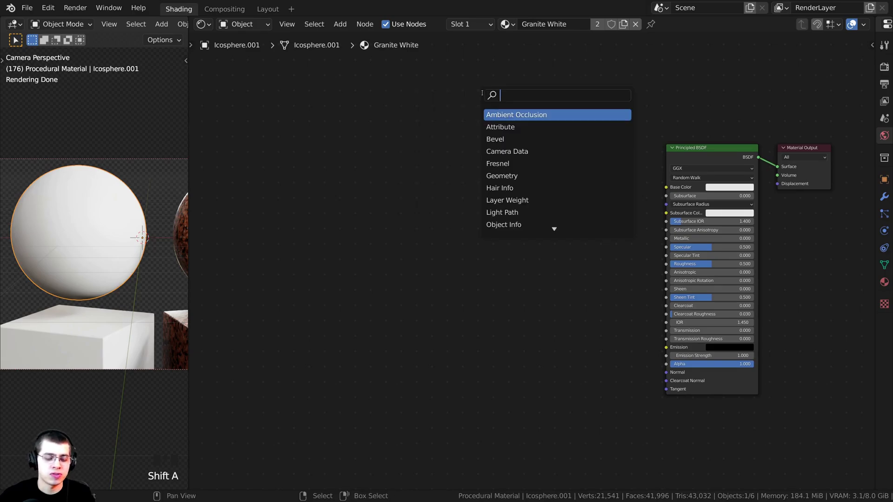
type("noi")
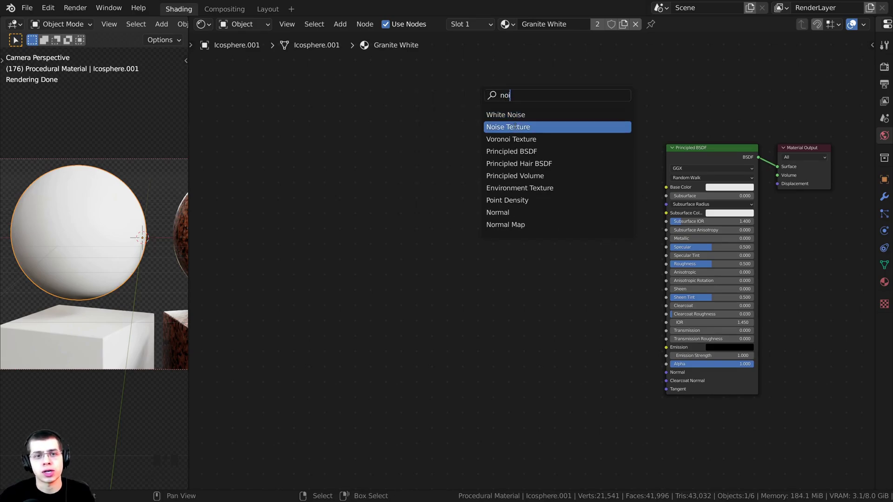
left_click(507, 126)
left_click(456, 189)
middle_click_drag(456, 186, 479, 204)
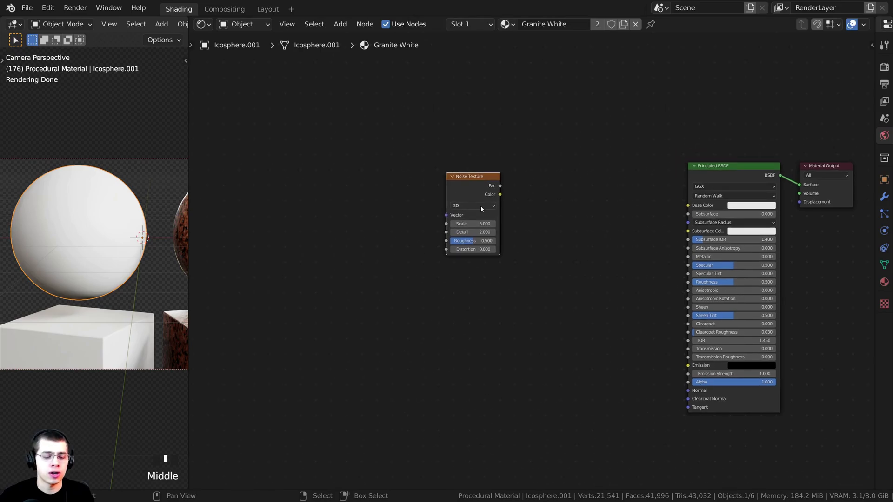
scroll(484, 199, "up", 1)
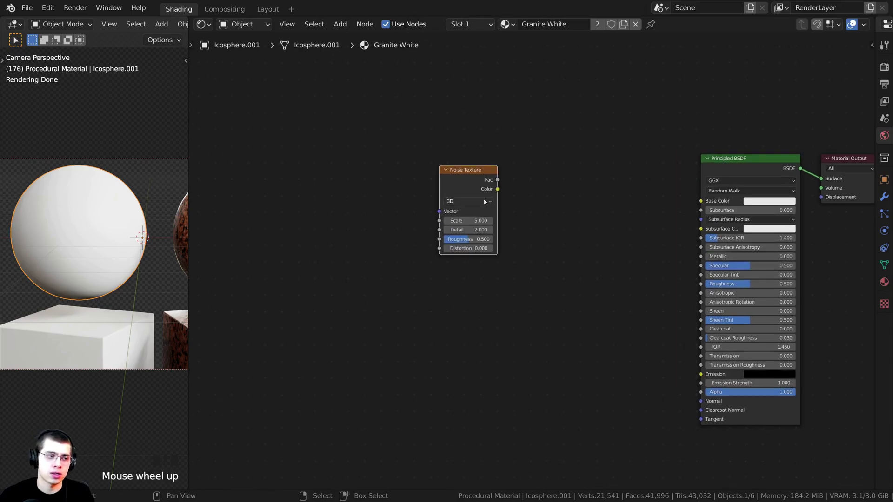
left_click(457, 178, "ctrl+shift")
Step: Add the Texture Coordinate and Mapping setup to the Noise Texture, then delete the Mapping node
middle_click_drag(453, 185, 541, 217)
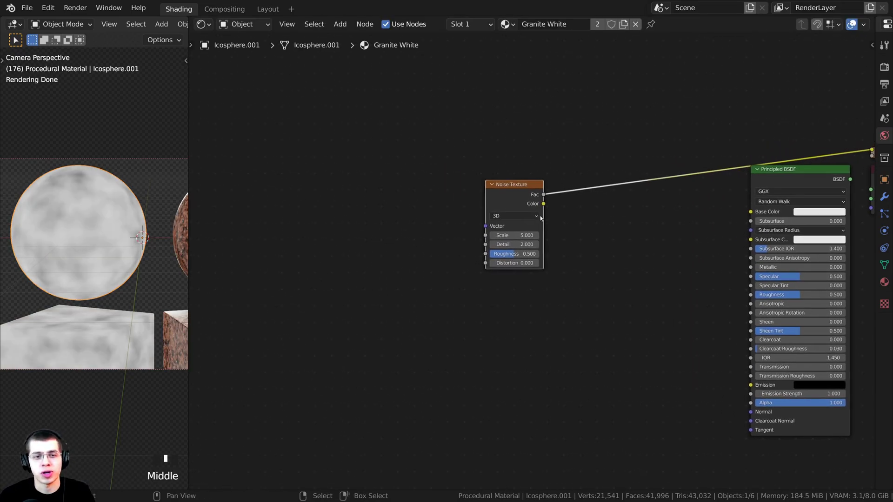
left_click_drag(524, 196, 519, 196)
key("ctrl+t")
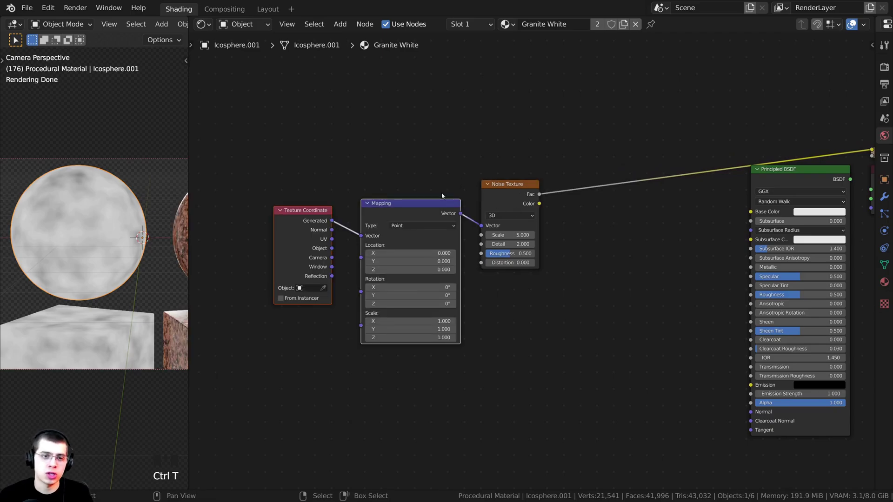
left_click(397, 210)
middle_click_drag(361, 208, 411, 208)
scroll(412, 207, "up", 3)
left_click_drag(318, 220, 304, 224)
left_click_drag(403, 210, 402, 191)
left_click(407, 186)
key("x")
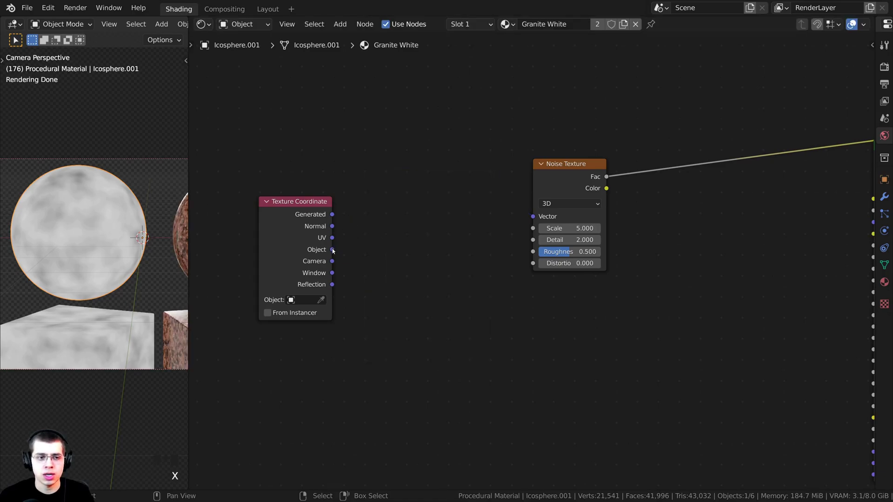
Step: Connect the Texture Coordinate's Object output to the Noise Texture's Vector input and move the two nodes close together
left_click_drag(333, 251, 533, 220)
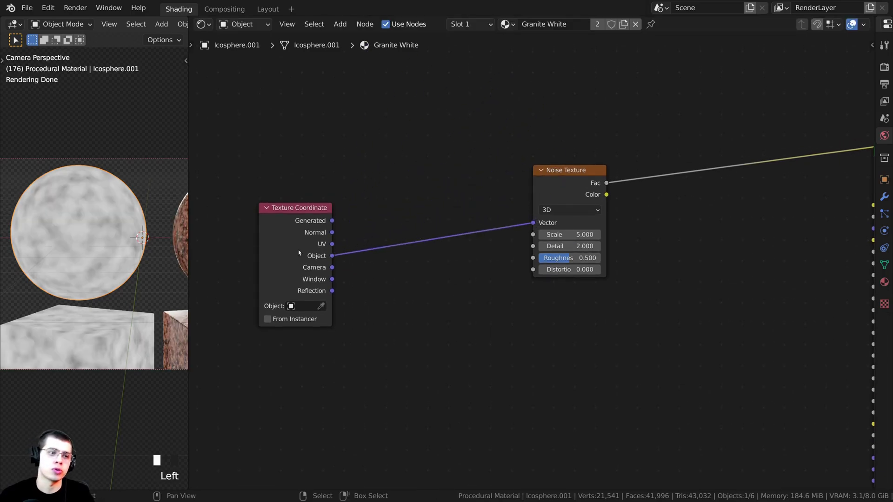
left_click_drag(298, 253, 412, 247)
left_click_drag(573, 180, 522, 185)
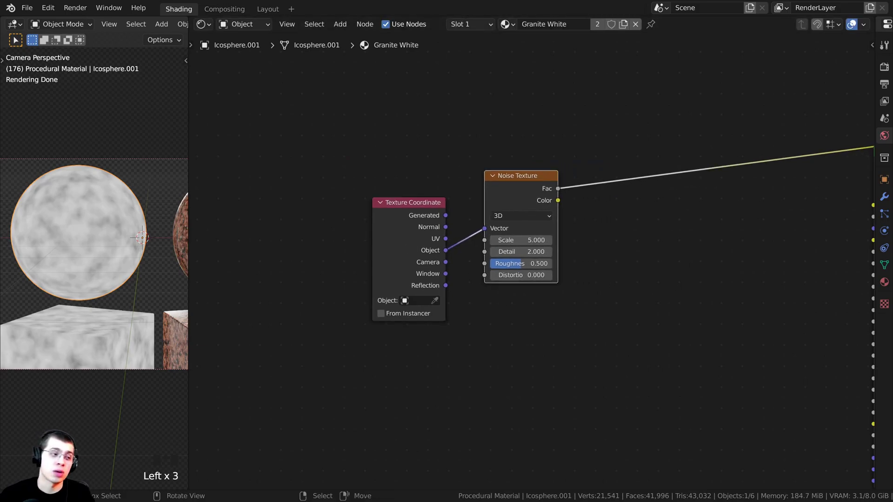
middle_click_drag(338, 239, 328, 239)
Step: Set the Noise Texture's scale to 35, detail to 15 and roughness to 0.7
scroll(502, 241, "up", 1)
left_click(502, 241)
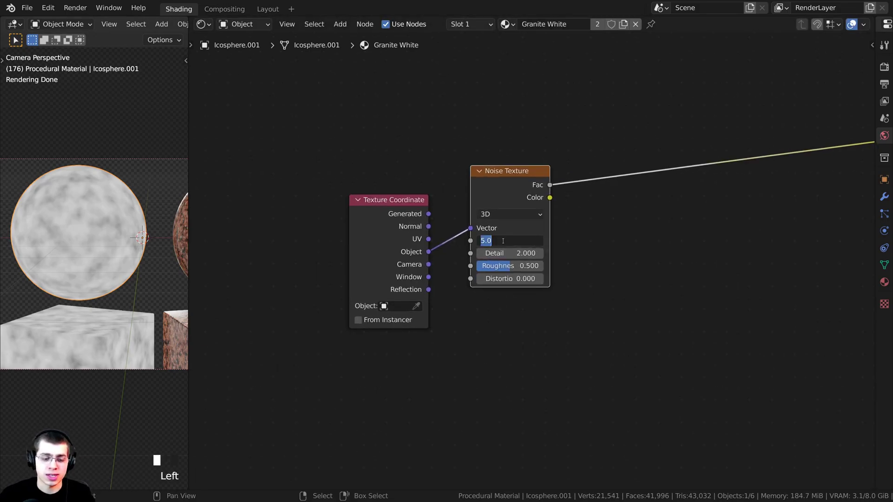
type("35")
key("Return")
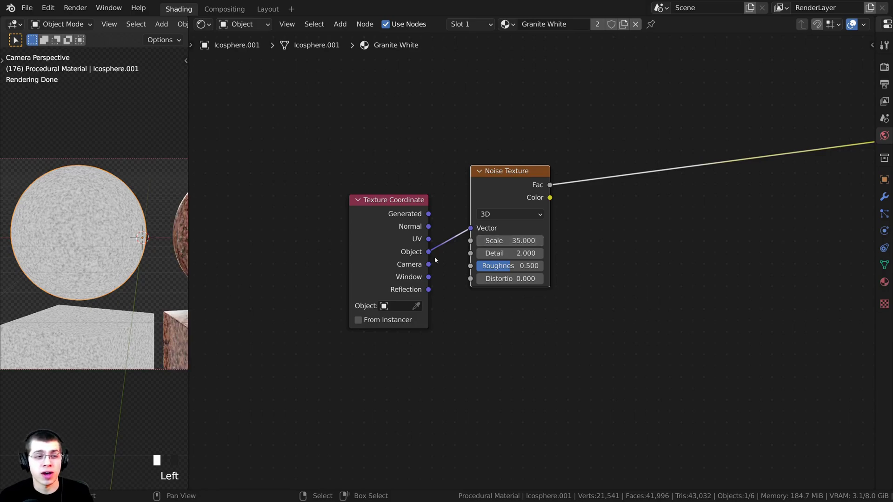
scroll(93, 209, "up", 3)
left_click(512, 257)
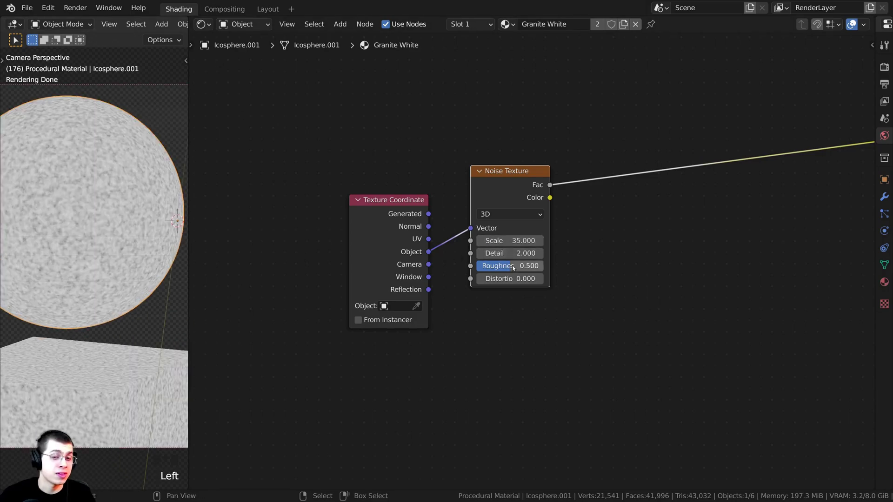
left_click_drag(507, 252, 604, 252)
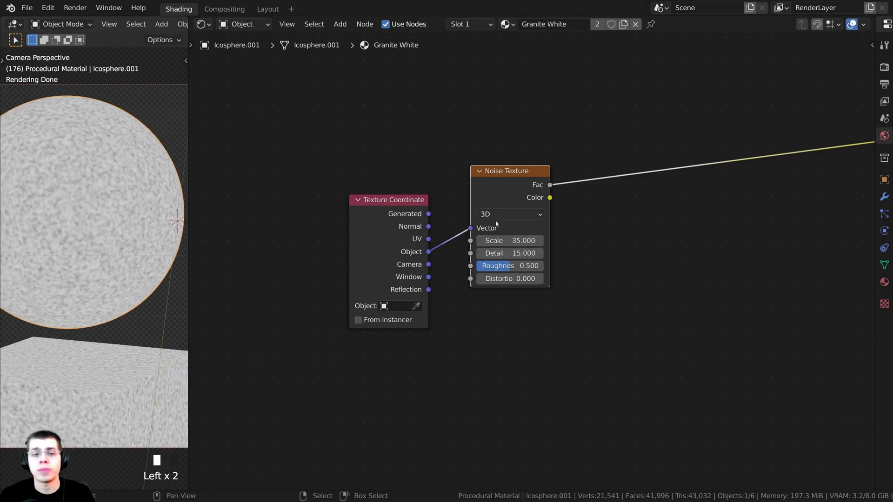
left_click_drag(499, 198, 497, 199)
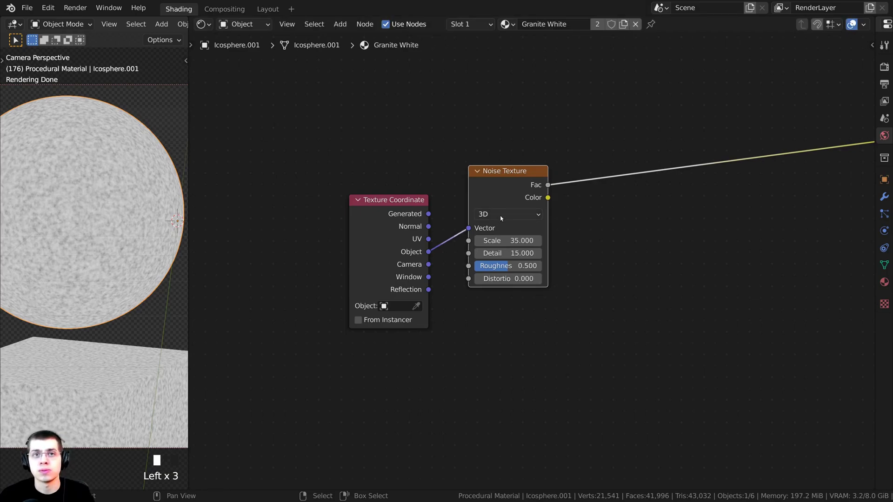
left_click(501, 266)
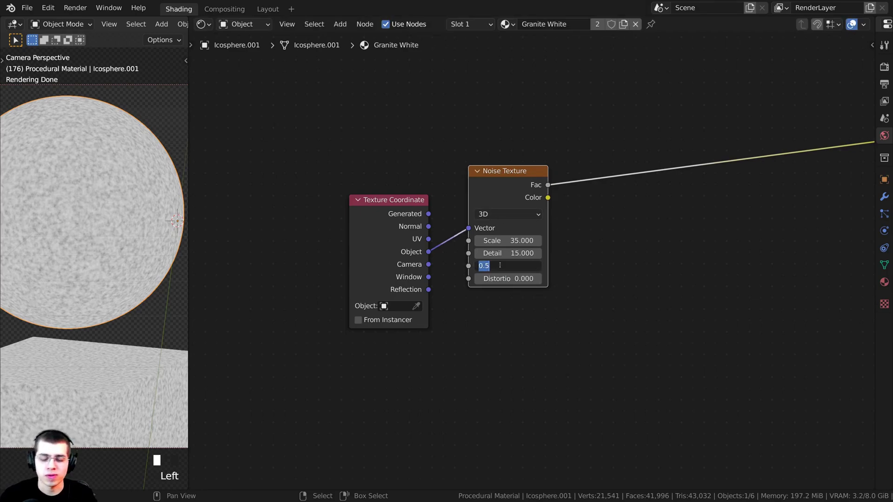
type("0.7")
key("Return")
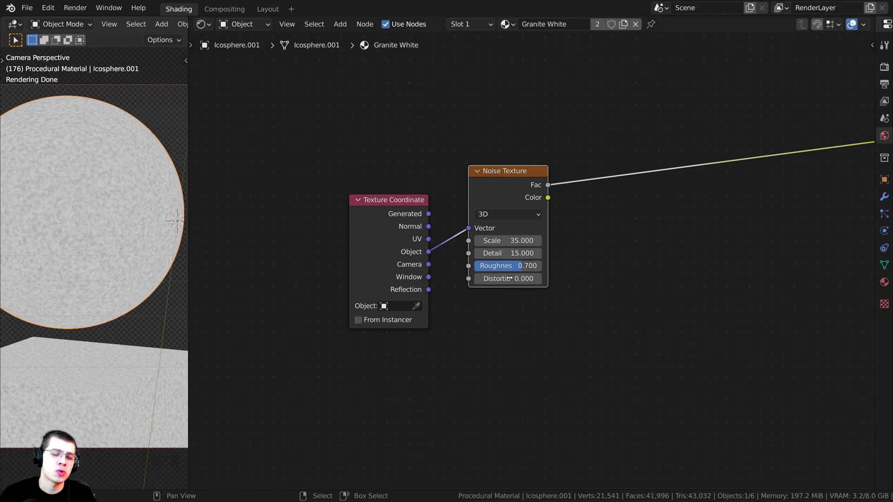
left_click_drag(522, 191, 529, 195)
Step: Insert a ColorRamp node on the Noise Texture's Fac output link and preview it
scroll(530, 200, "up", 1)
middle_click_drag(639, 110, 520, 106)
scroll(604, 116, "down", 1)
key("shift+a")
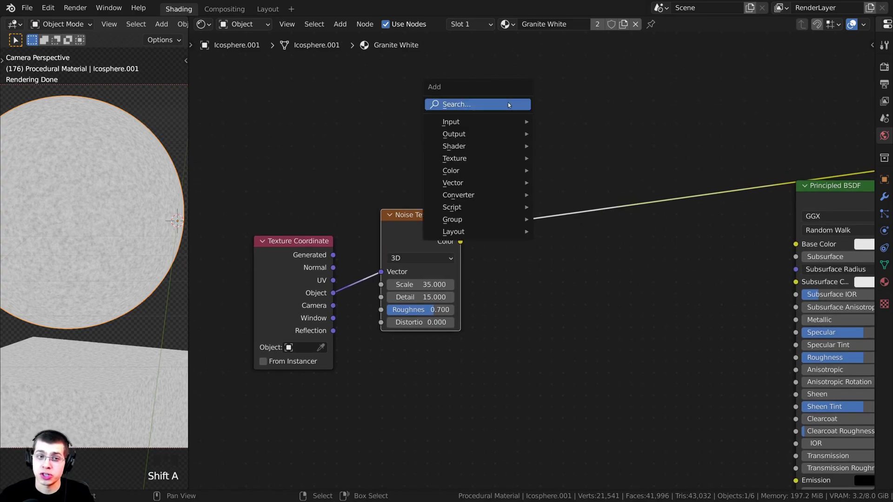
type("col")
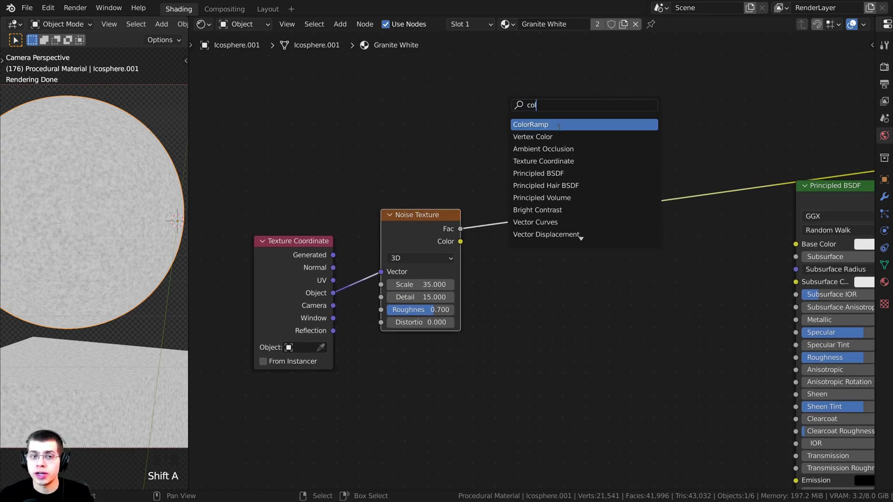
left_click(559, 125)
left_click(541, 201)
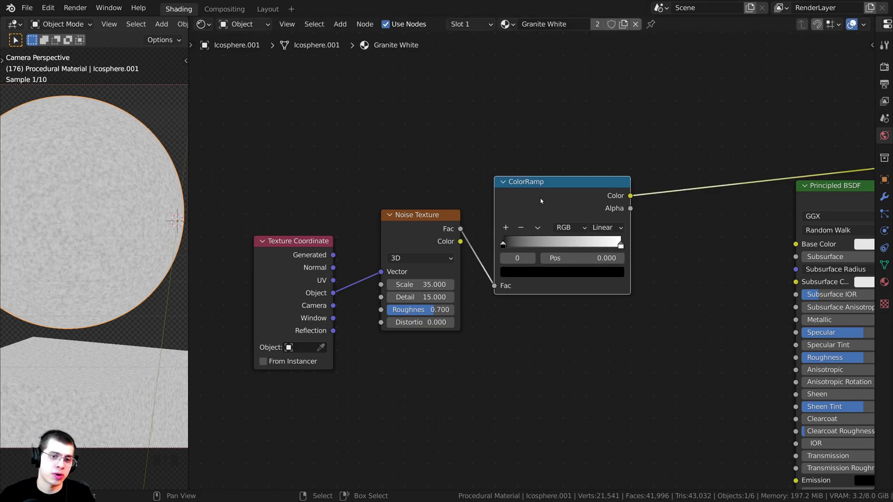
left_click_drag(542, 201, 506, 180)
scroll(535, 269, "up", 1)
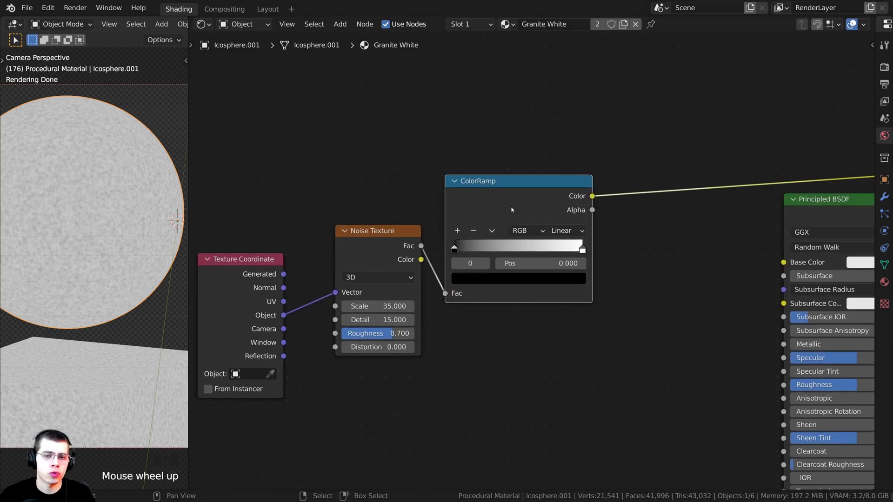
left_click(493, 194, "ctrl+shift")
left_click(492, 194, "ctrl+shift")
Step: Move the ColorRamp's black stop to position 0.412 and its white stop to 0.681
scroll(534, 262, "up", 4)
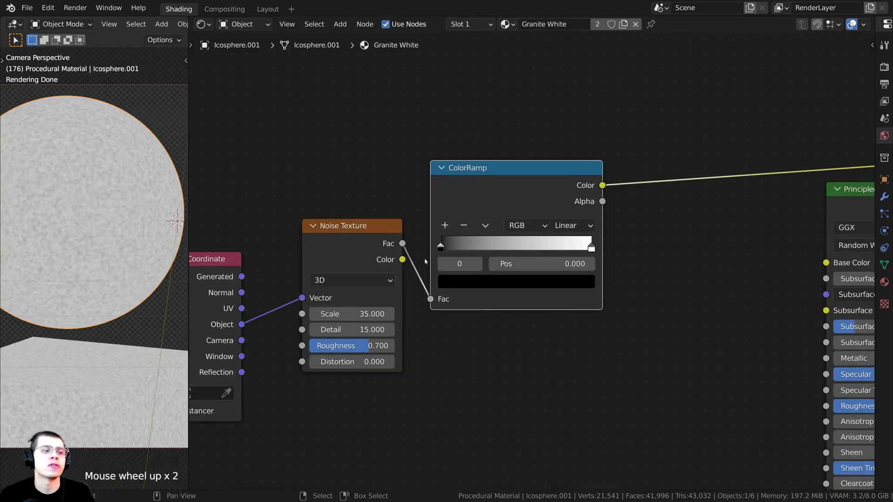
left_click_drag(428, 255, 499, 255)
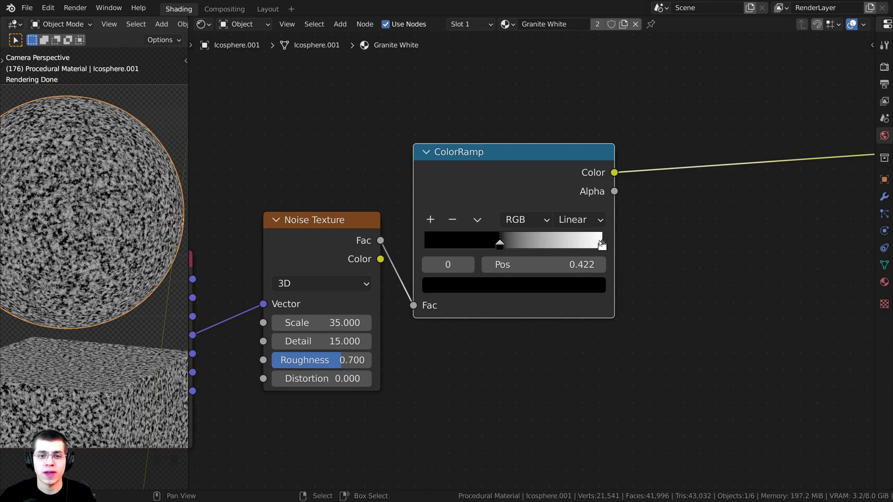
left_click_drag(600, 243, 498, 243)
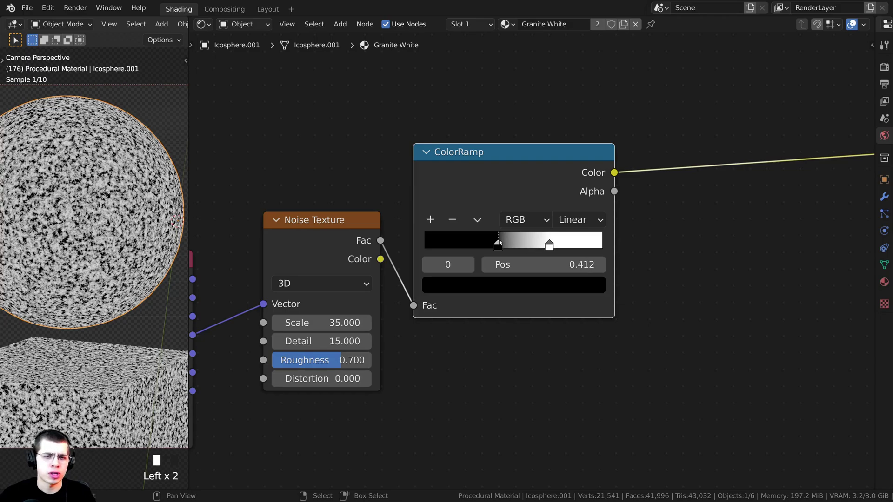
middle_click_drag(93, 224, 98, 218, "shift")
scroll(98, 219, "up", 5)
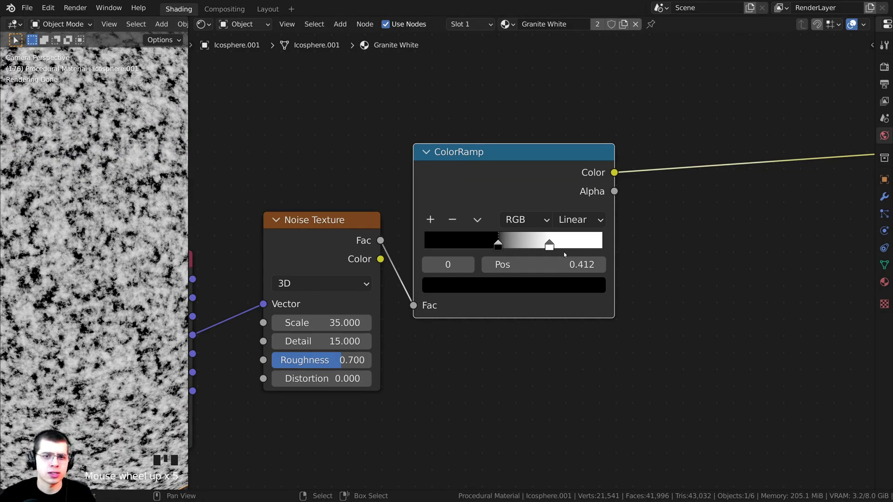
left_click(549, 245)
scroll(93, 256, "down", 8)
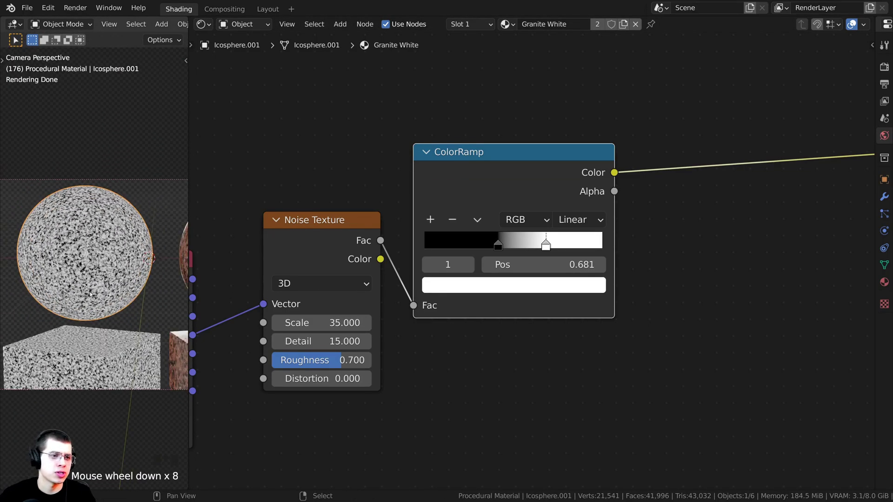
scroll(549, 258, "down", 2)
Step: Connect the ColorRamp's Color output to the Principled BSDF's Base Color and display the shaded material on the icosphere
middle_click_drag(591, 209, 480, 181)
left_click_drag(478, 171, 655, 232)
left_click(703, 185, "ctrl+shift")
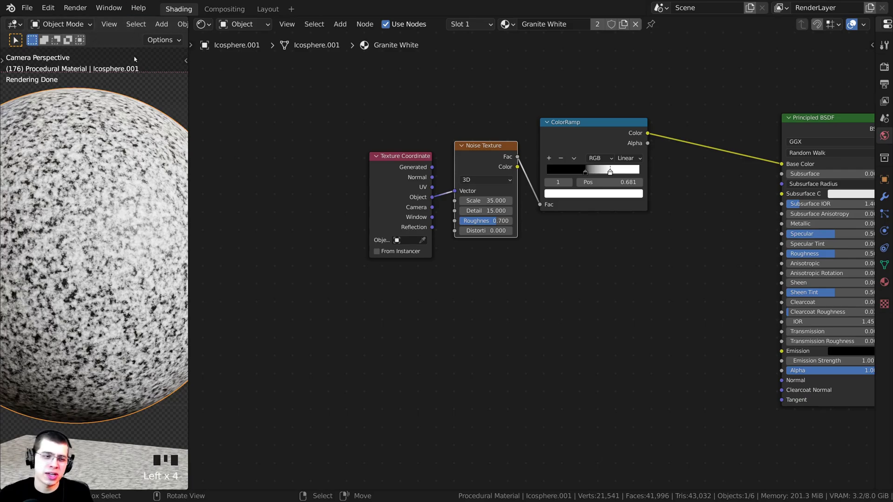
middle_click_drag(125, 185, 125, 252, "shift")
scroll(125, 254, "up", 2)
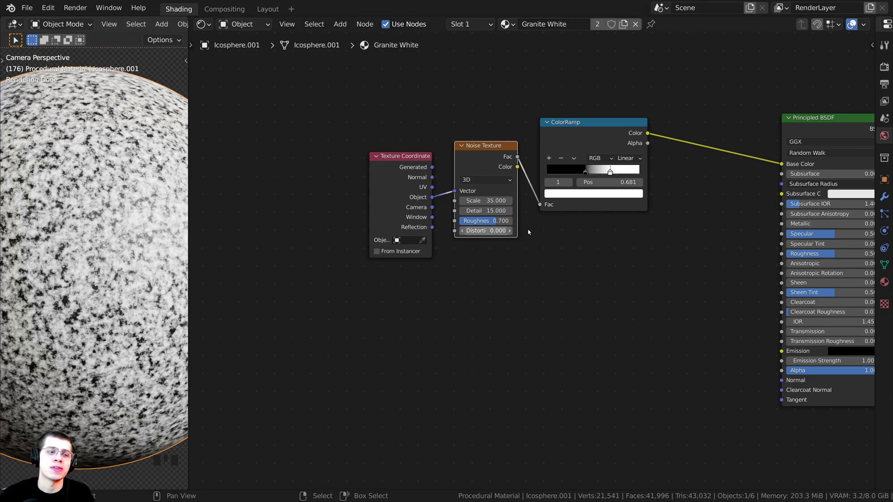
Step: Add a Voronoi Texture node below the Noise Texture, moving the Texture Coordinate node aside to make room
left_click(488, 161)
middle_click_drag(487, 161, 518, 149)
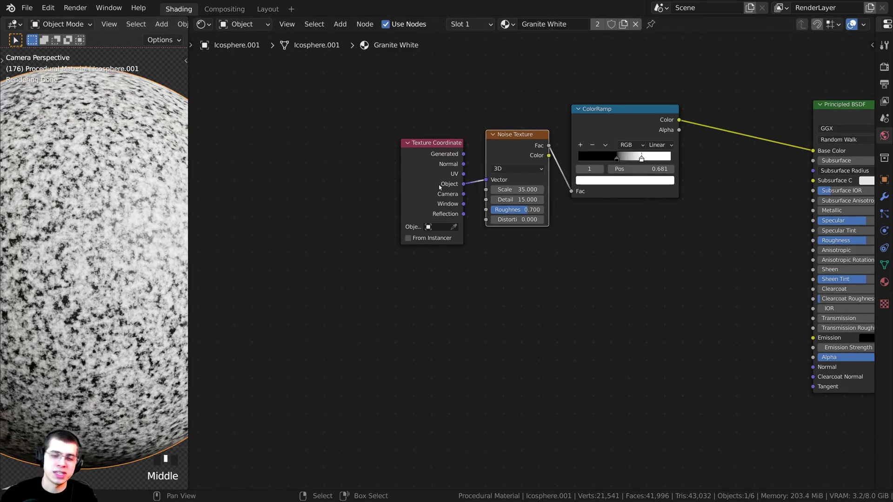
left_click_drag(439, 187, 378, 201)
key("shift+a")
left_click(433, 125)
type("vo")
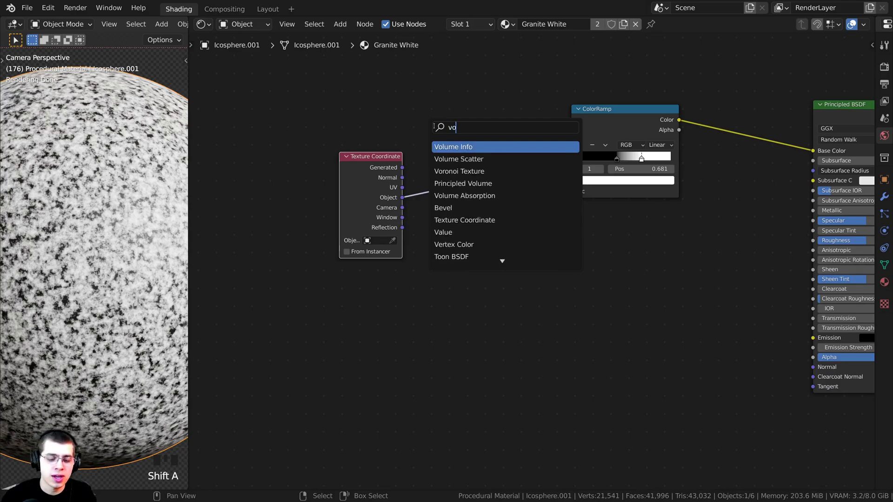
type("r")
left_click(449, 146)
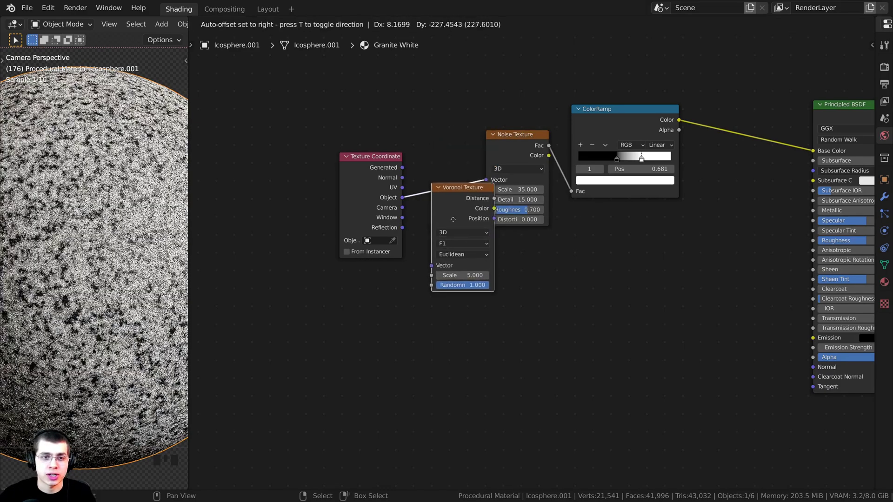
left_click(481, 269)
Step: Connect the Texture Coordinate's Object output to the Voronoi Texture's Vector input and align the Voronoi node under the Noise Texture
left_click_drag(384, 196, 485, 337)
scroll(324, 208, "up", 1)
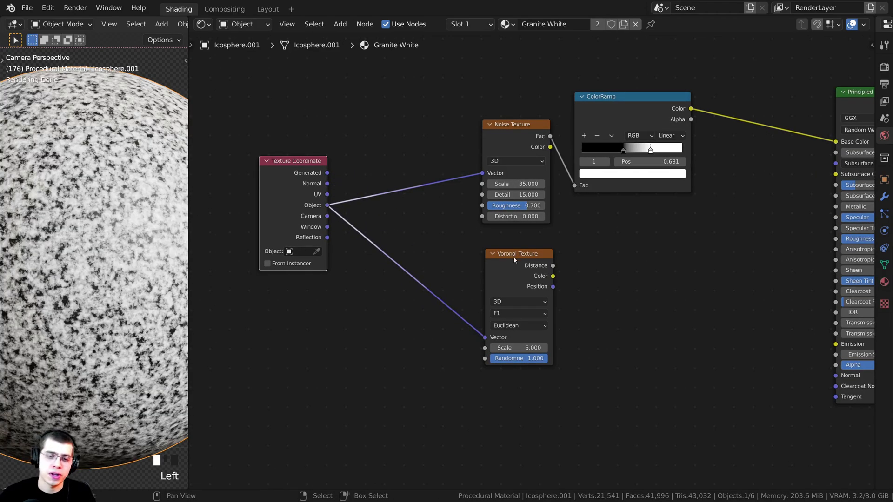
left_click_drag(515, 259, 506, 258)
middle_click_drag(522, 260, 493, 243)
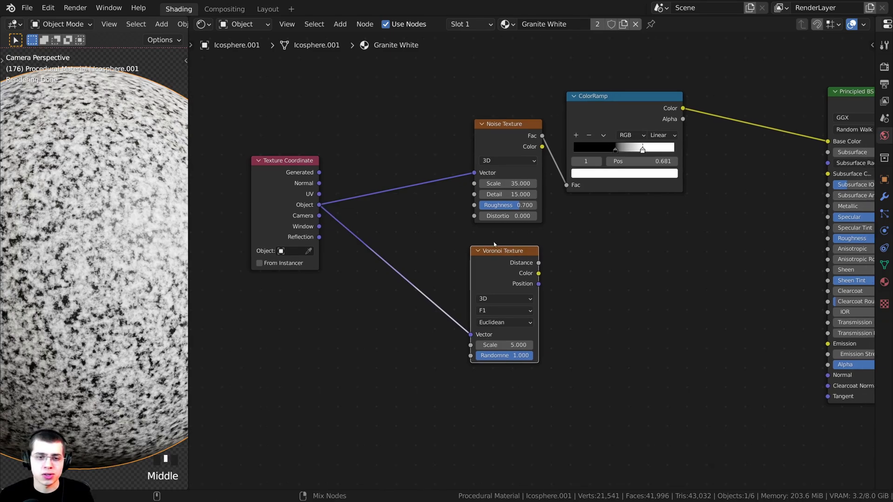
Step: Preview the Voronoi Texture on the icosphere and set its feature output to Distance to Edge
left_click(505, 262, "ctrl+shift")
scroll(115, 309, "down", 1)
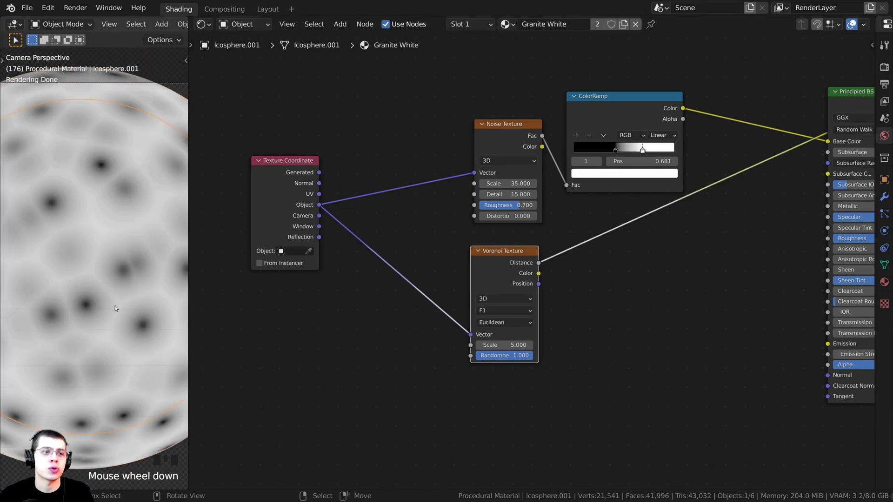
scroll(454, 288, "up", 4)
middle_click_drag(454, 288, 428, 241)
left_click(479, 276)
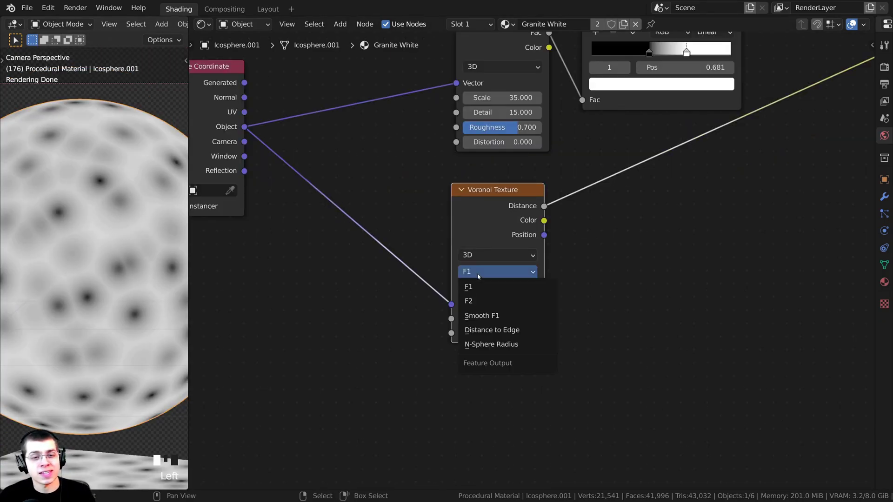
left_click(483, 329)
left_click_drag(499, 218, 435, 239)
scroll(486, 218, "down", 1)
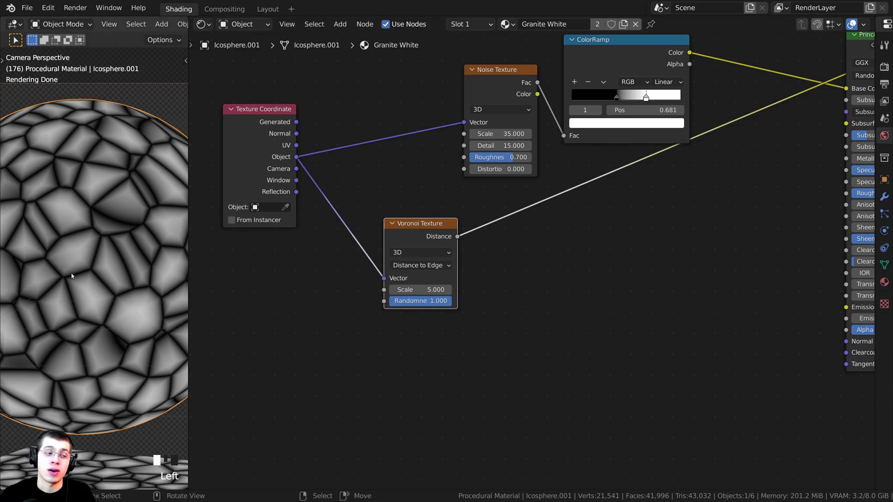
Step: Insert a ColorRamp node on the Voronoi Texture's Distance output link
middle_click_drag(514, 185, 513, 185)
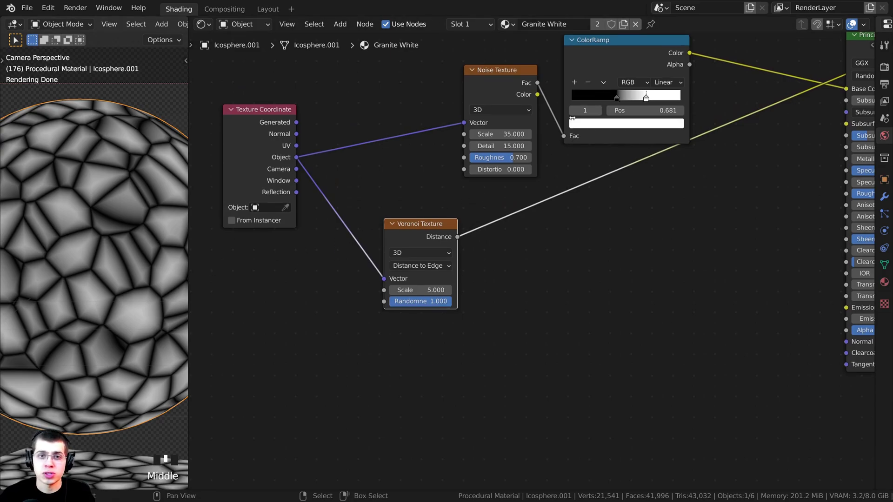
key("shift+a")
left_click(550, 155)
type("col")
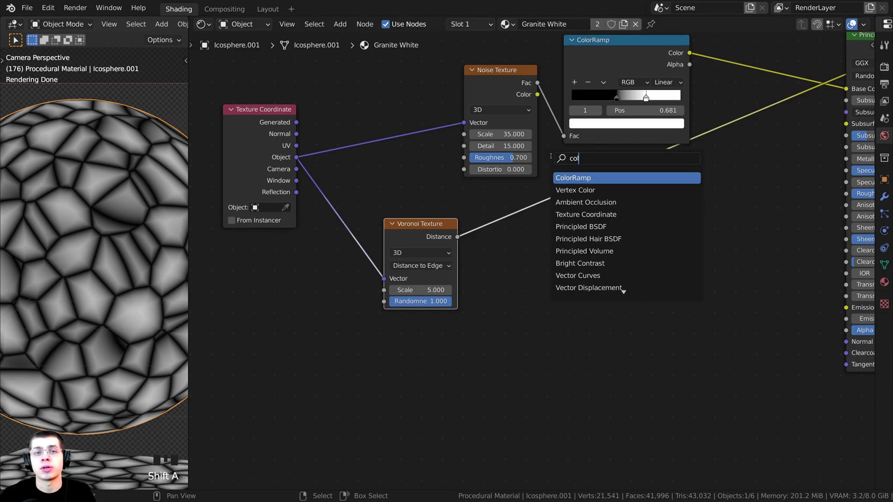
left_click(582, 177)
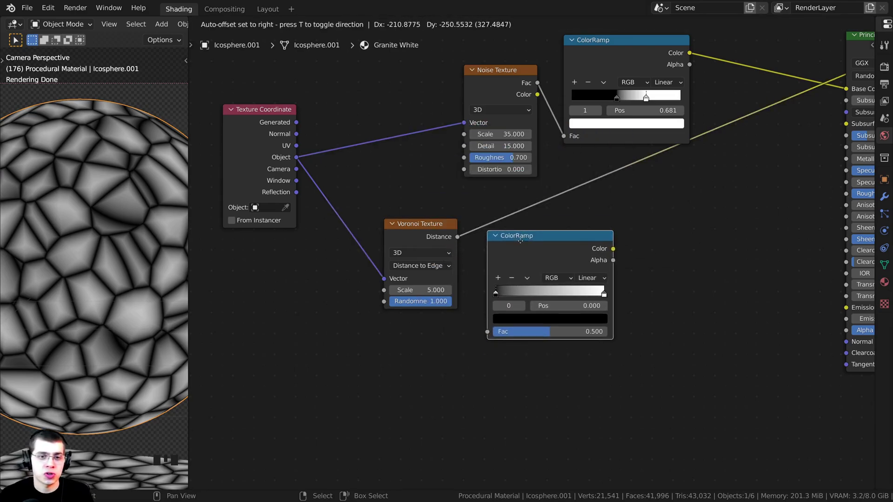
left_click(542, 234)
scroll(542, 236, "up", 2)
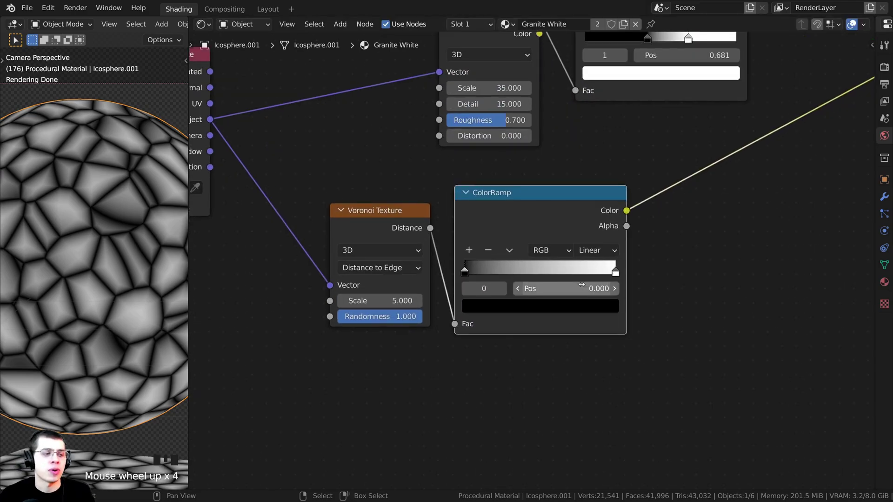
Step: Move the Voronoi ColorRamp's white stop to position 0.174 and shift the ramp node slightly lower
left_click(609, 273)
left_click_drag(608, 273, 481, 270)
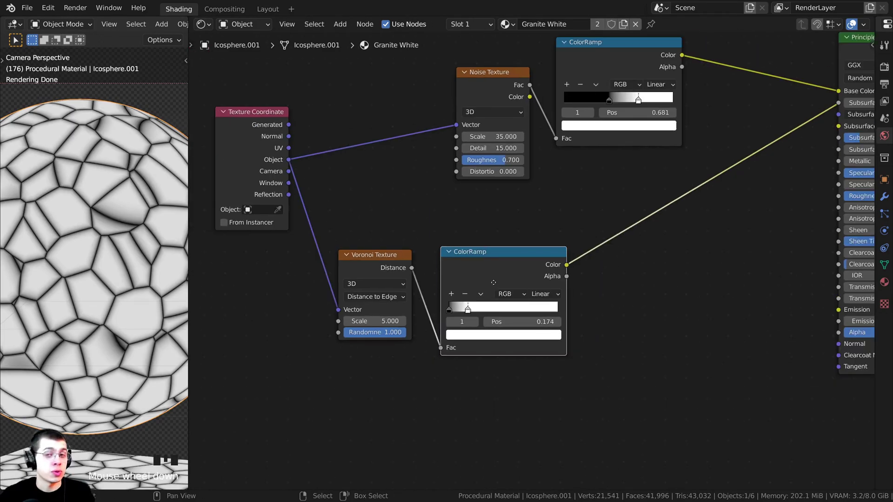
middle_click_drag(494, 283, 482, 289)
left_click(372, 280)
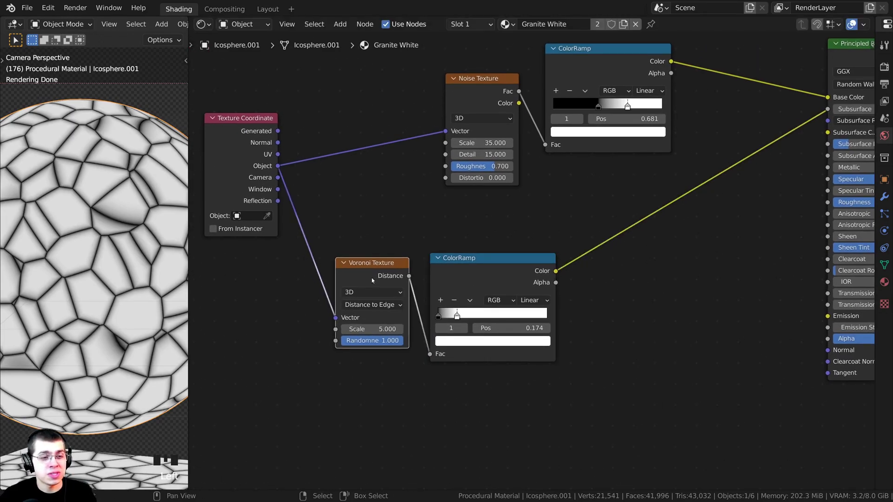
left_click_drag(453, 275, 452, 285)
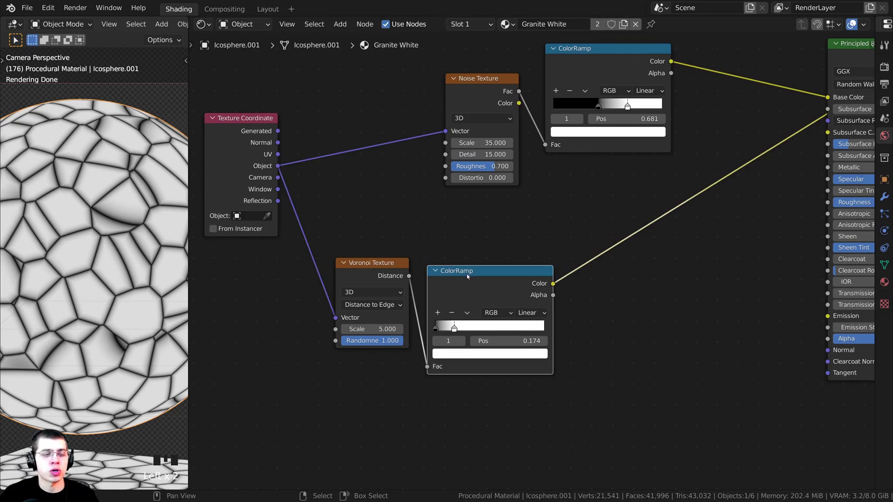
middle_click_drag(467, 277, 440, 292)
middle_click_drag(489, 250, 475, 250)
Step: Duplicate the Noise Texture, place the copy beyond the Voronoi's ColorRamp, and preview it on the icosphere
key("shift+a")
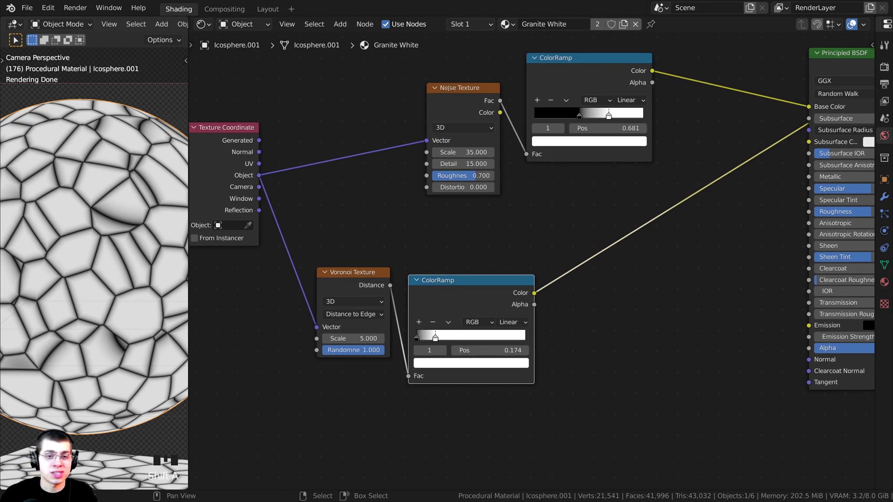
left_click_drag(448, 88, 445, 73)
key("shift+d")
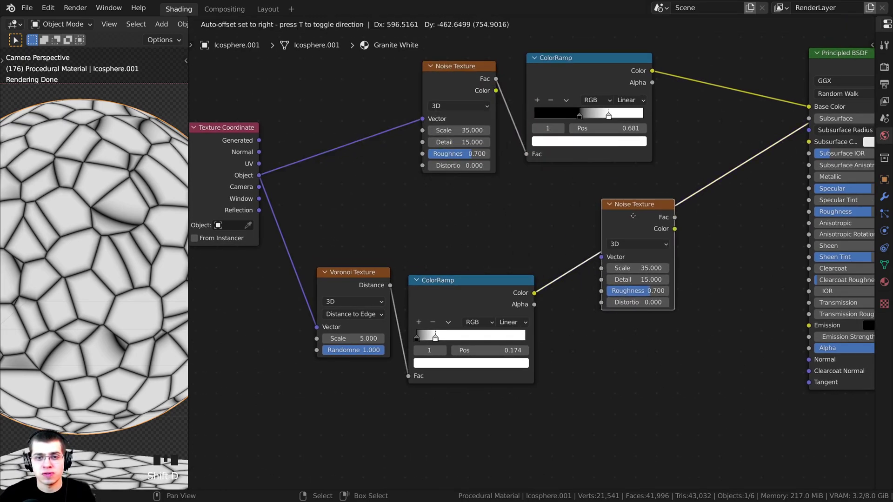
left_click(668, 258)
middle_click_drag(668, 257, 568, 252)
scroll(567, 252, "up", 3)
scroll(567, 252, "down", 1)
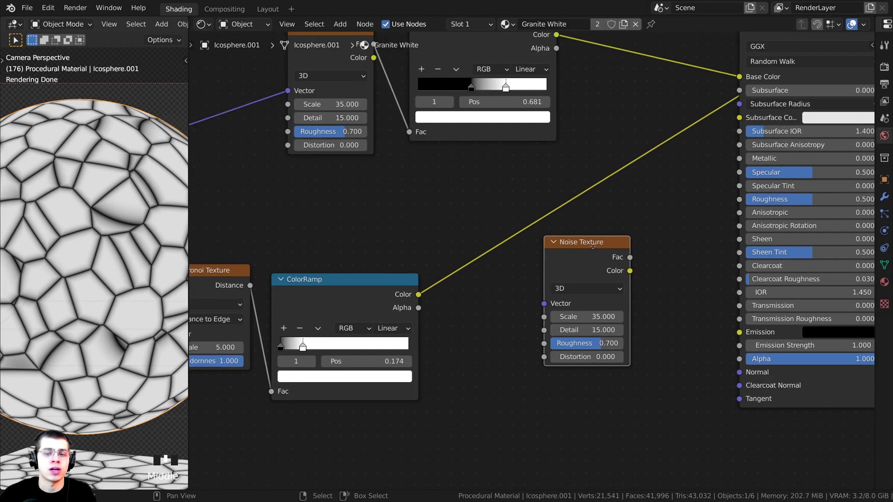
left_click(590, 252, "ctrl+shift")
left_click_drag(590, 252, 545, 216)
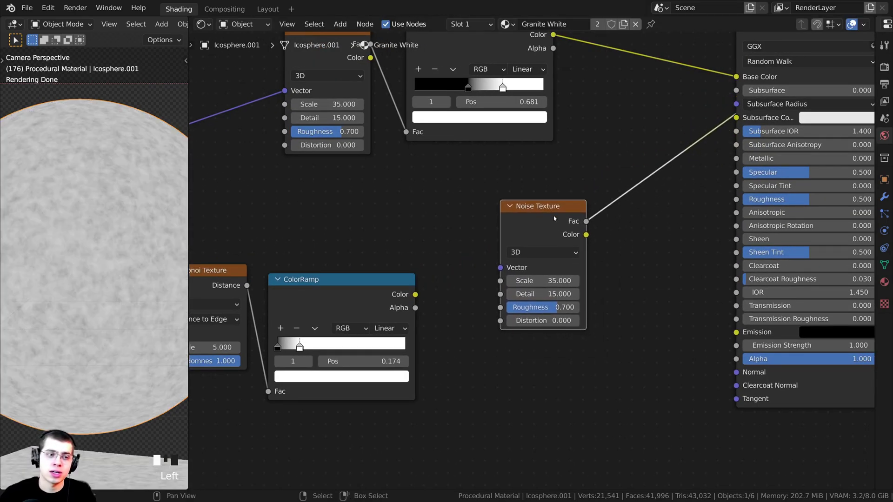
Step: Set the duplicated Noise Texture's scale to 21 and roughness to 0.5
scroll(526, 278, "up", 2)
double_click(526, 276)
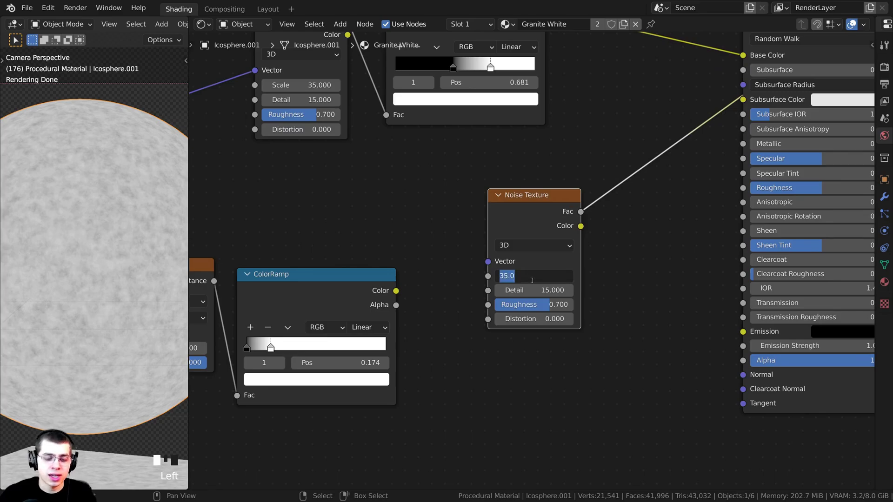
type("21")
key("Return")
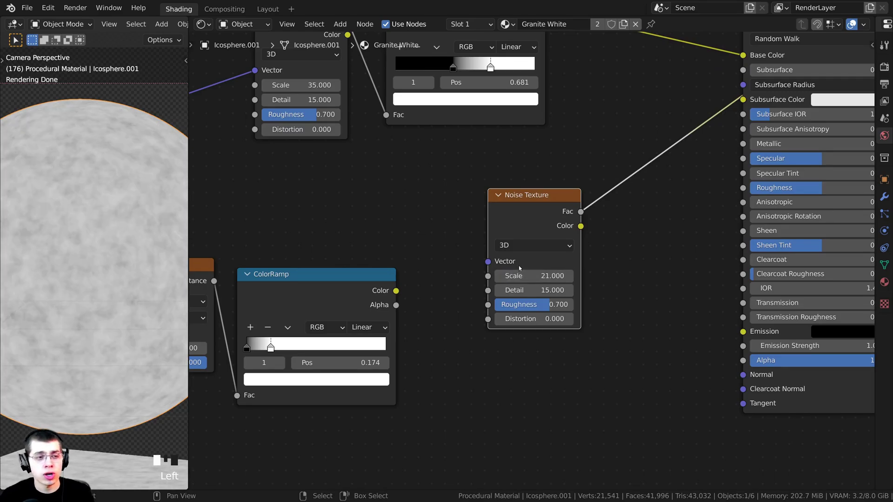
scroll(536, 288, "down", 1)
left_click(534, 289)
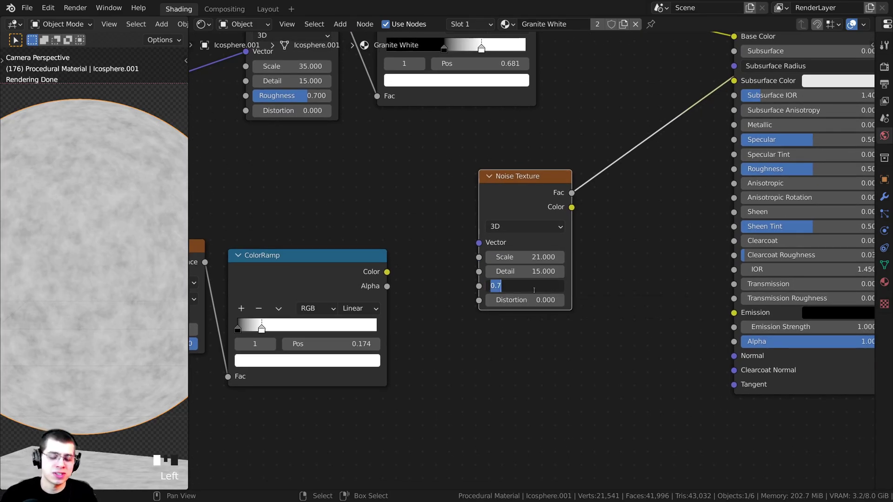
key("BackSpace")
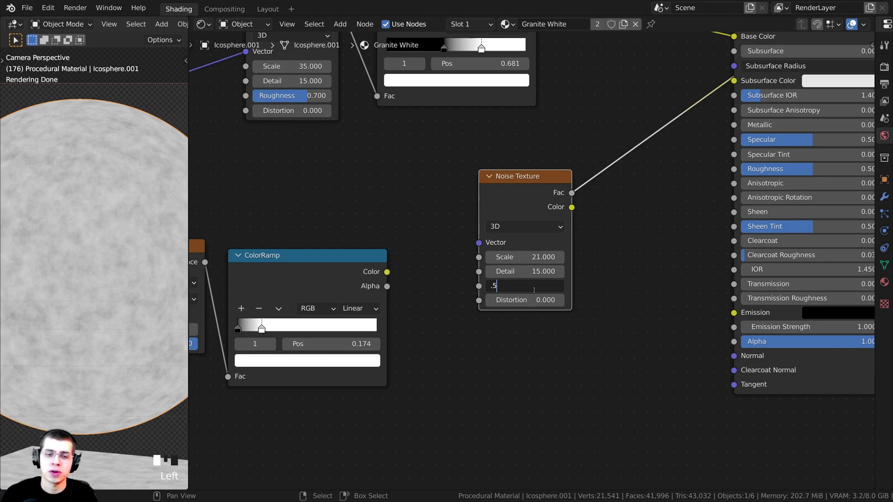
type(".5")
key("Return")
Step: Connect the Voronoi ColorRamp's Color output to the duplicated Noise Texture's Distortion input and preview the noise
middle_click_drag(284, 279, 416, 269)
left_click(445, 253, "ctrl+shift")
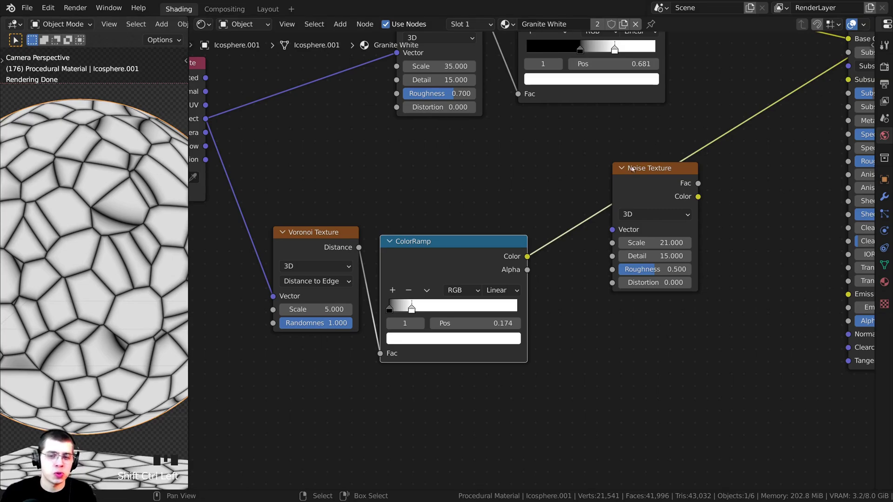
left_click(644, 183, "ctrl+shift")
middle_click_drag(552, 236, 516, 241)
scroll(516, 241, "up", 1)
left_click(523, 260)
left_click_drag(460, 248, 581, 291)
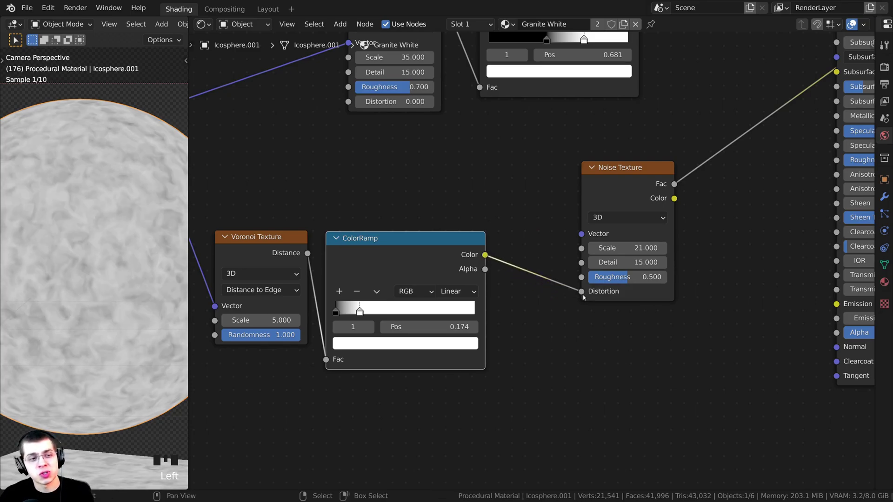
left_click_drag(408, 259, 425, 259)
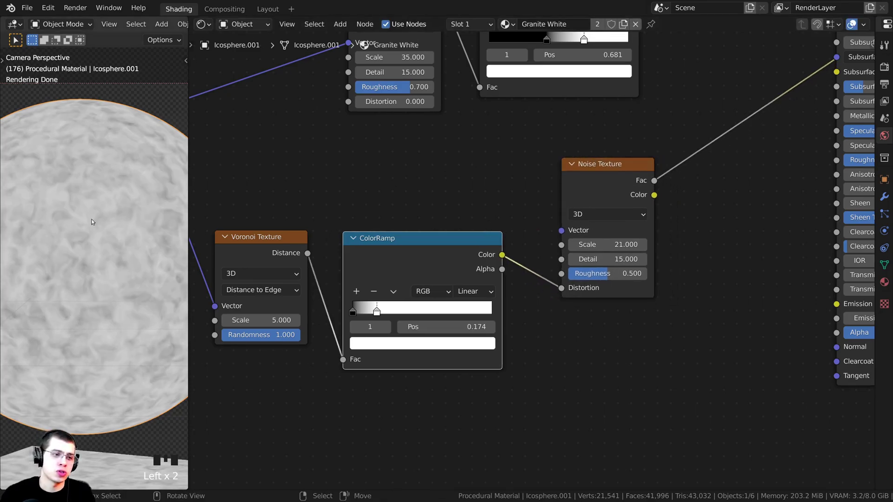
Step: Connect the Texture Coordinate's Object output to the duplicated Noise Texture's Vector input and inspect the pattern up close
scroll(107, 198, "up", 3)
key("Home")
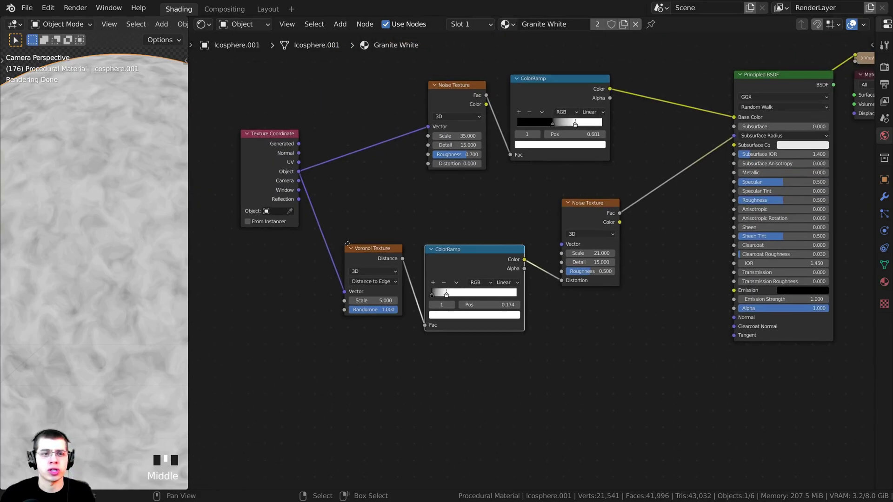
scroll(305, 177, "up", 3)
left_click_drag(290, 156, 612, 242)
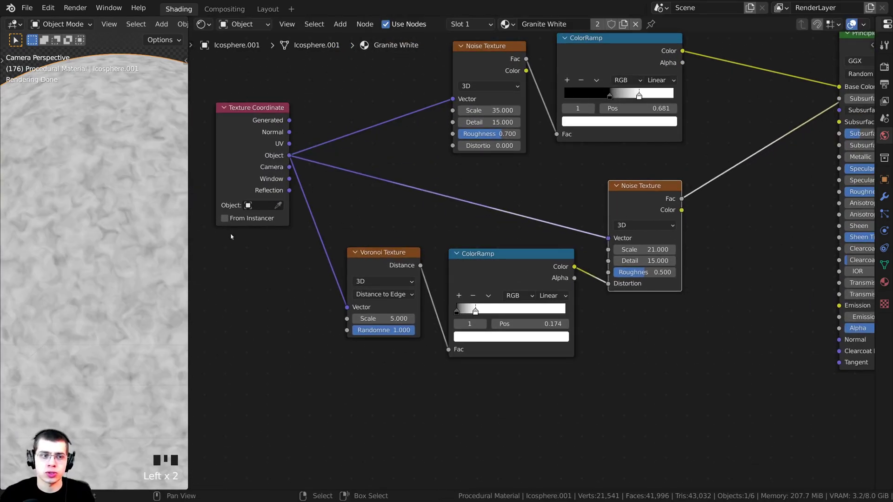
scroll(74, 247, "up", 2)
scroll(74, 228, "up", 1)
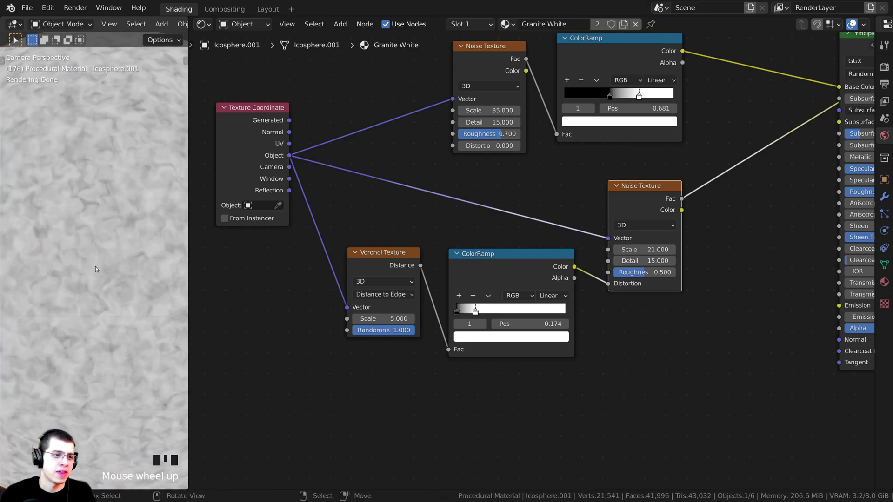
Step: Insert a Math node between the Voronoi's ColorRamp and the duplicated Noise Texture's Distortion input, spacing the surrounding nodes to fit
left_click_drag(638, 191, 683, 186)
left_click_drag(527, 260, 522, 263)
scroll(483, 258, "down", 1)
middle_click_drag(484, 259, 463, 258)
scroll(463, 258, "up", 2)
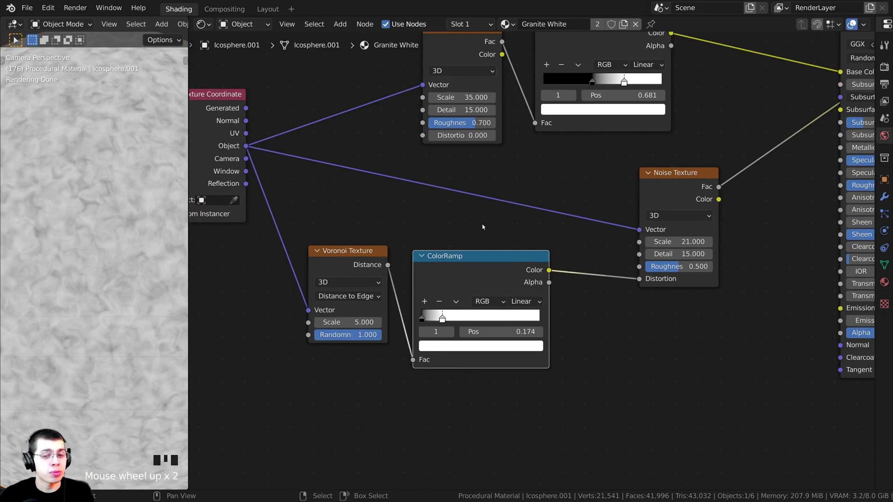
key("shift+a")
type("math")
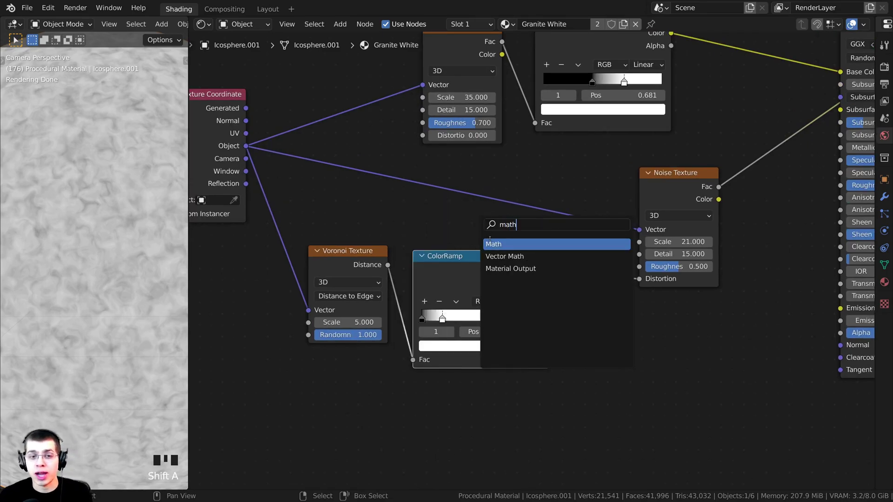
key("Return")
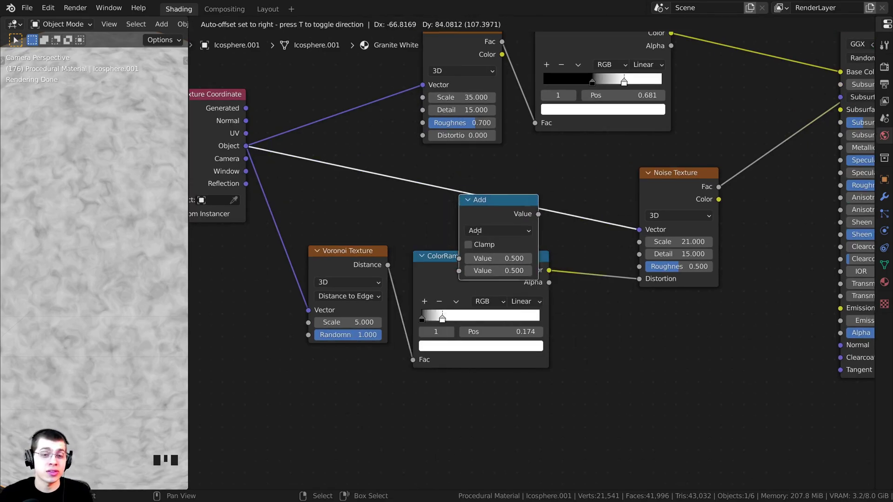
left_click(576, 282)
scroll(576, 283, "up", 1)
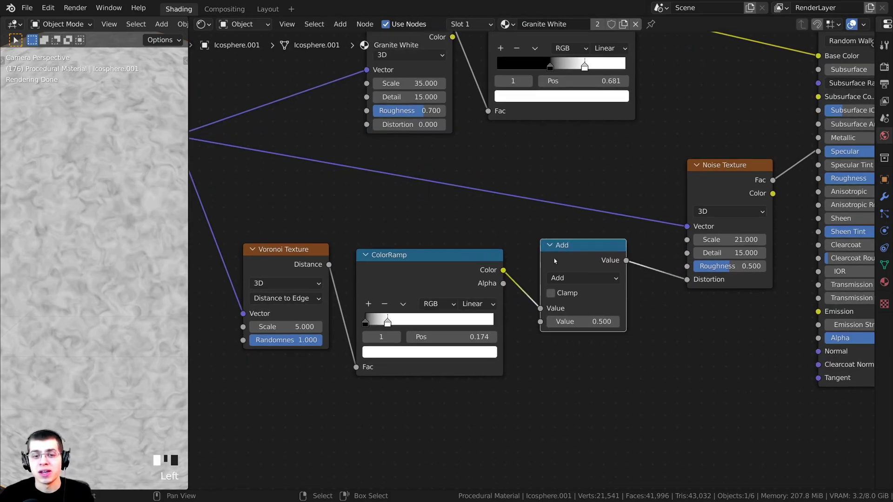
left_click_drag(579, 264, 579, 270)
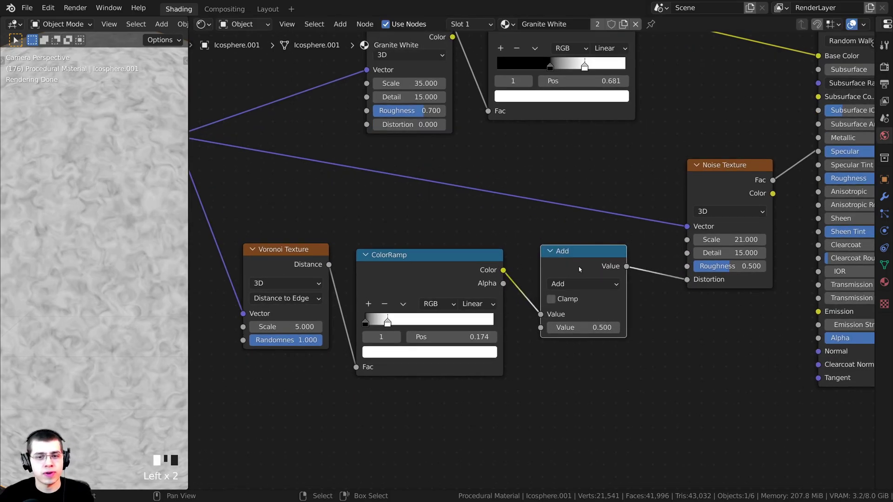
left_click_drag(705, 189, 671, 187)
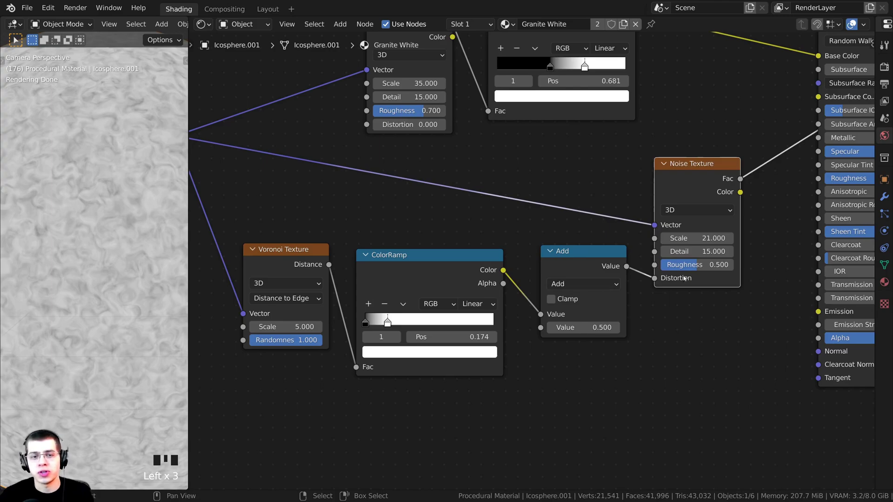
Step: Change the Math node feeding the duplicated Noise Texture's Distortion to Multiply
scroll(530, 259, "up", 1)
left_click(583, 282)
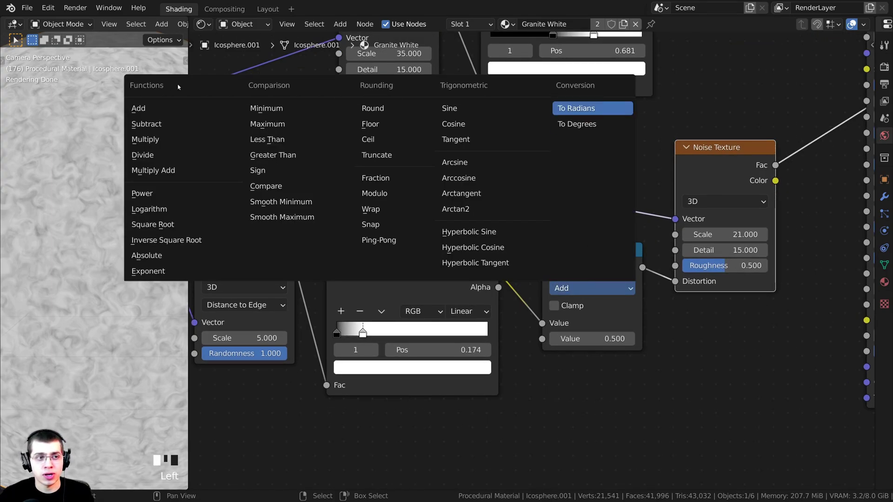
left_click(145, 139)
left_click_drag(591, 339, 874, 339)
right_click(575, 334)
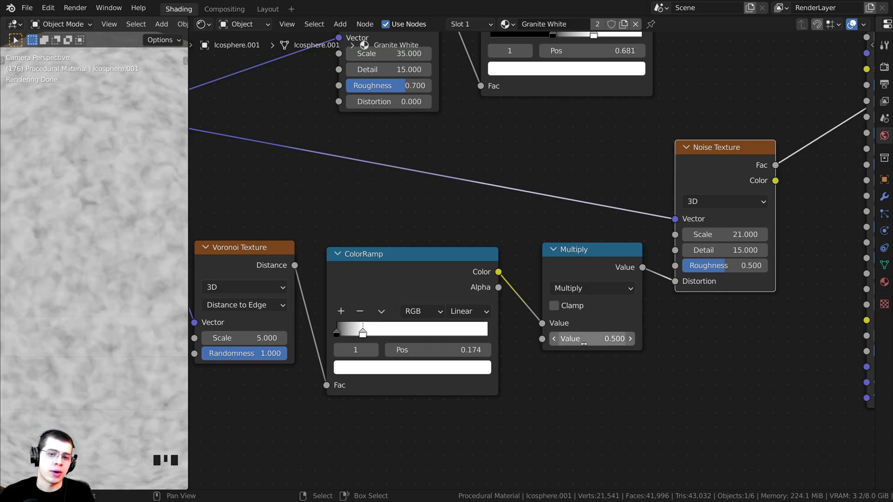
Step: Set the Multiply node's value to 1.5 and inspect the distorted noise on the icosphere at close and full range
left_click(589, 341)
key("BackSpace")
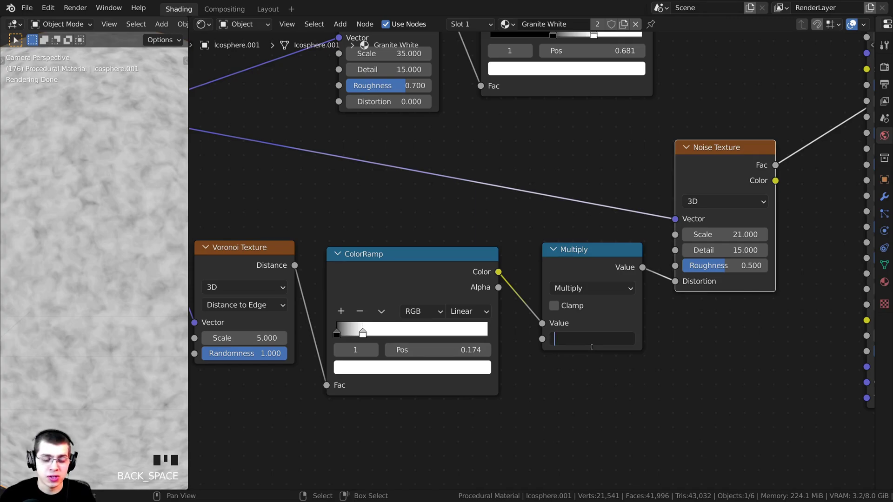
type("1.5")
key("Return")
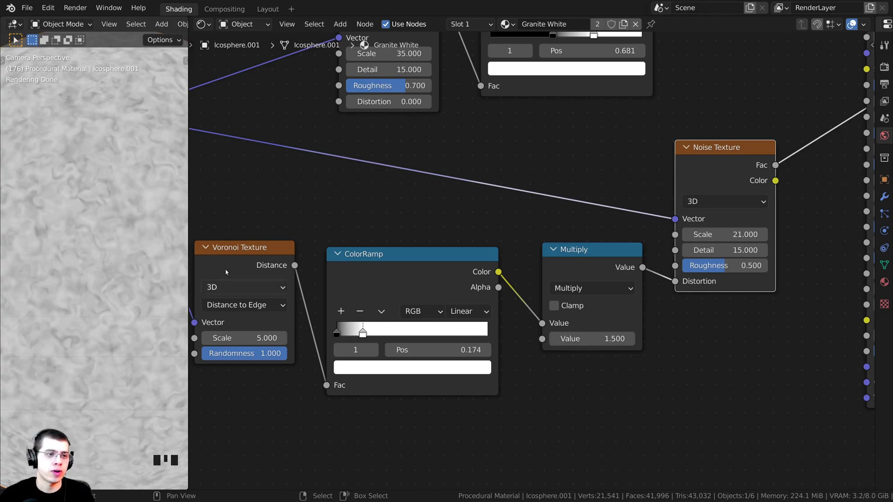
scroll(81, 233, "up", 5, "shift")
scroll(83, 258, "up", 3)
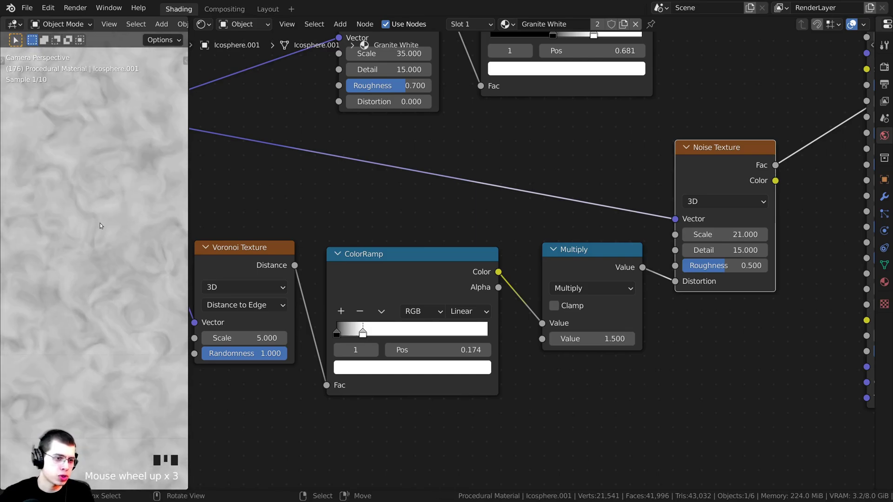
scroll(110, 253, "down", 4)
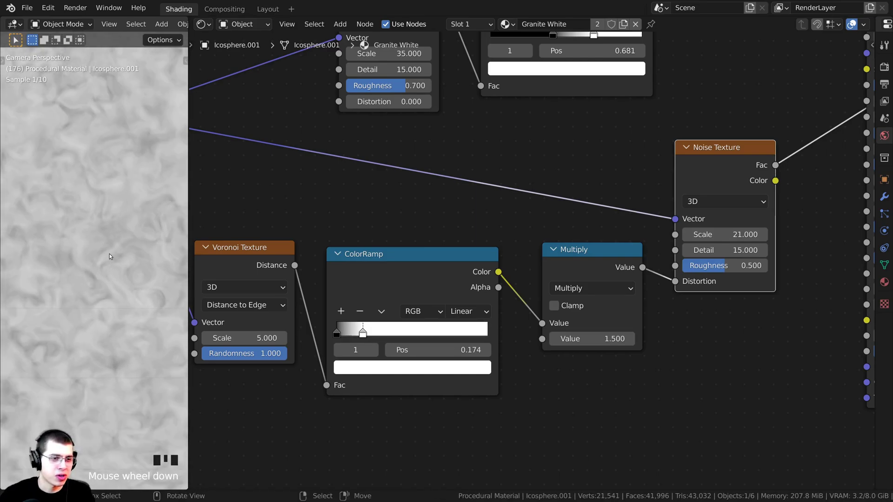
scroll(85, 336, "down", 1)
middle_click_drag(88, 279, 89, 334, "shift")
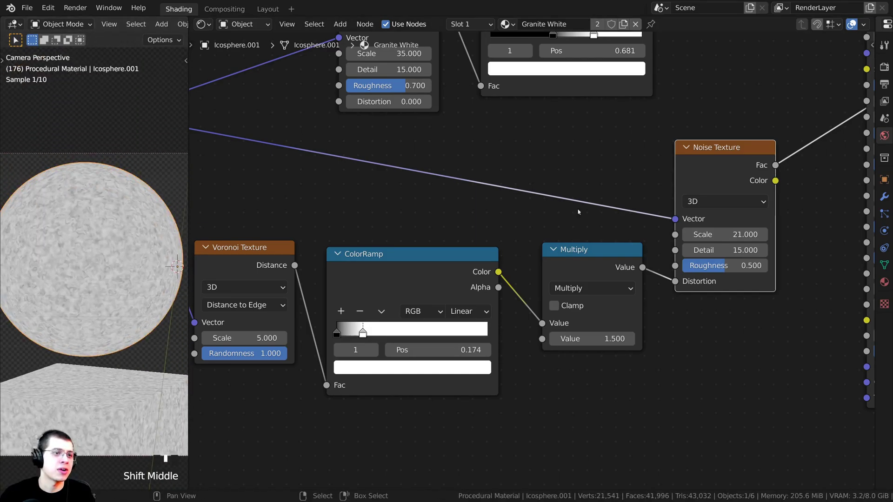
Step: Duplicate the base noise's ColorRamp and insert the copy after the distorted Noise Texture's Fac output, adjusting neighbouring nodes to fit
scroll(528, 260, "down", 2)
left_click(650, 212)
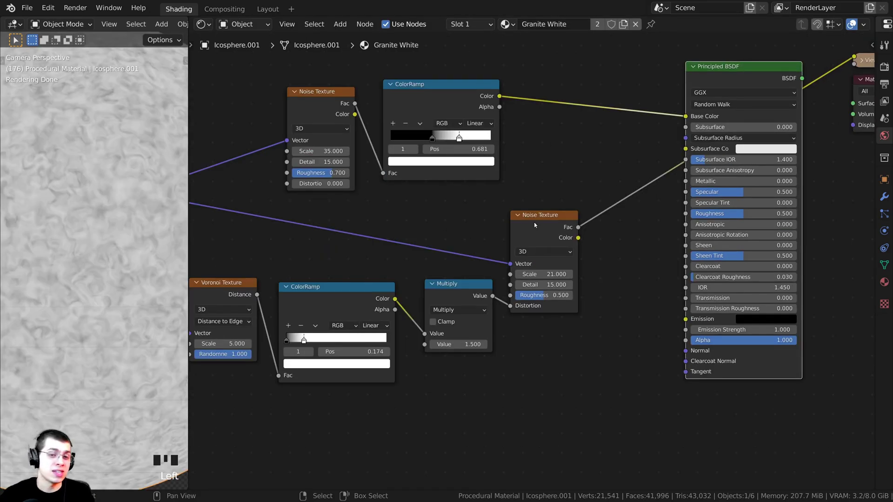
left_click_drag(533, 222, 521, 227)
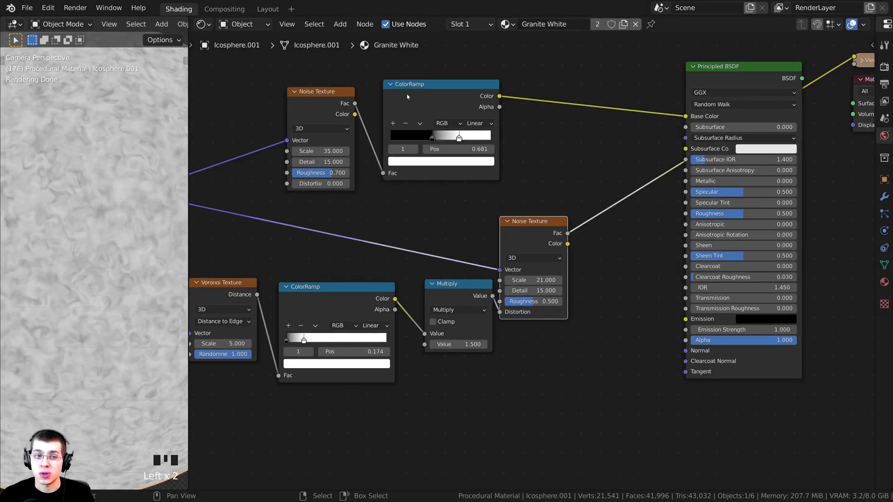
left_click_drag(407, 96, 414, 91)
key("shift+d")
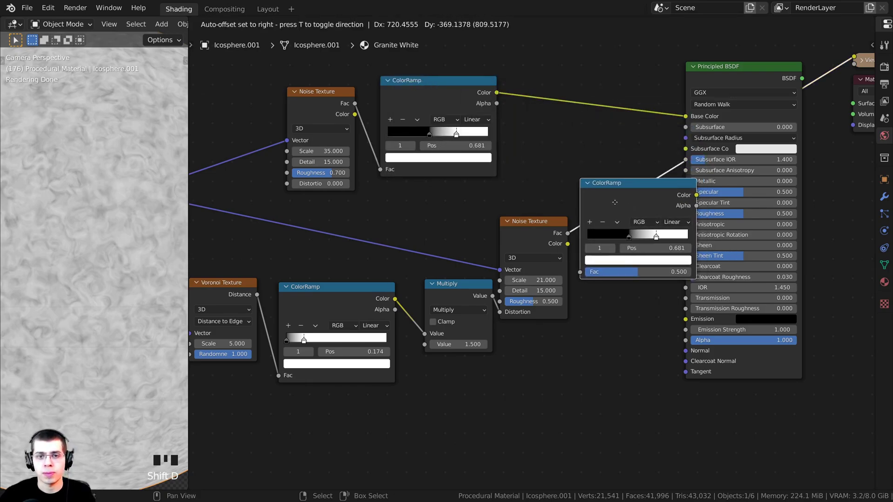
left_click(614, 206)
middle_click_drag(614, 206, 575, 213)
left_click_drag(649, 206, 622, 207)
scroll(623, 168, "up", 1)
middle_click_drag(624, 167, 516, 203)
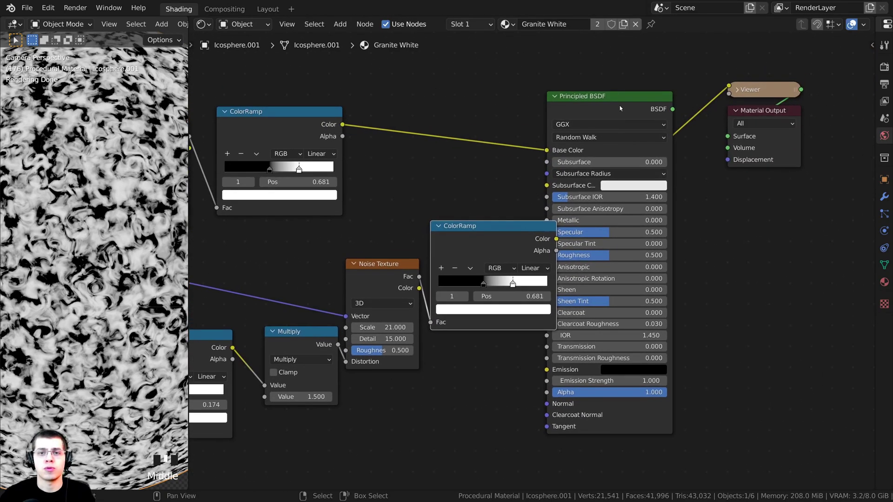
Step: Move the Principled BSDF and Material Output nodes aside to clear the duplicated ColorRamp, and preview that ColorRamp
left_click_drag(619, 108, 666, 97)
left_click_drag(764, 129, 792, 130)
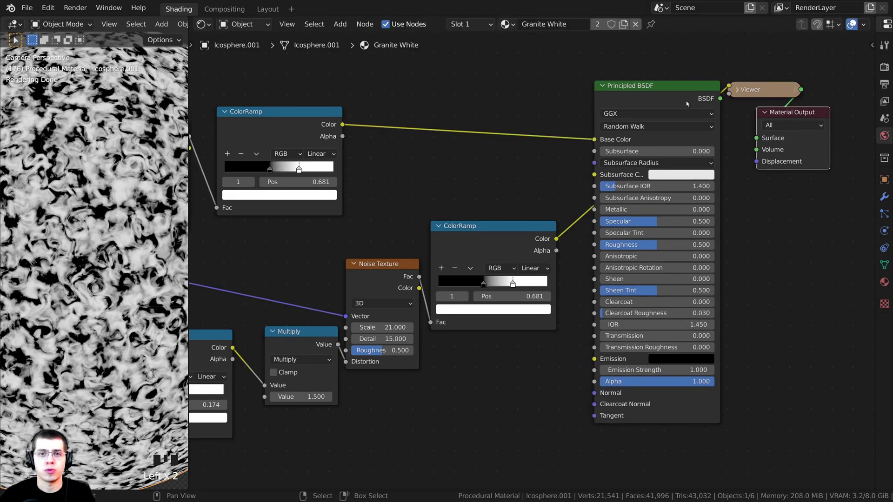
left_click_drag(686, 103, 695, 108)
middle_click_drag(489, 233, 542, 215)
left_click(539, 217, "ctrl+shift")
left_click(529, 222, "ctrl+shift")
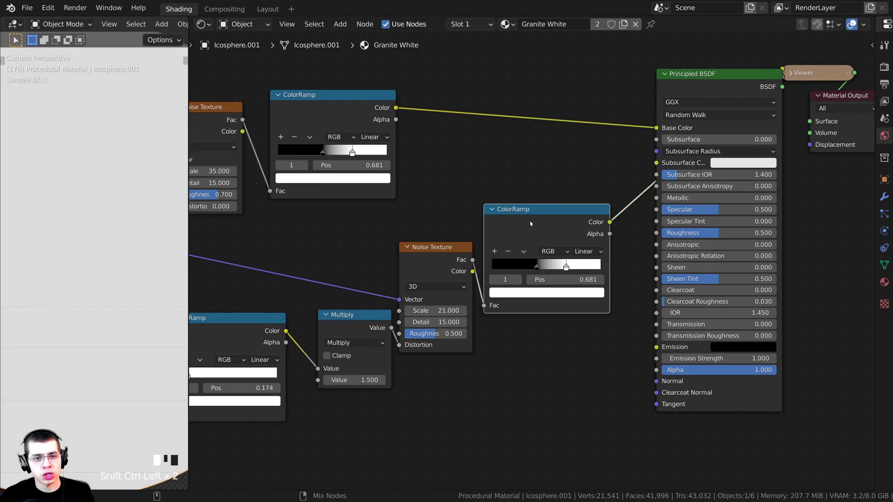
left_click_drag(529, 222, 529, 226)
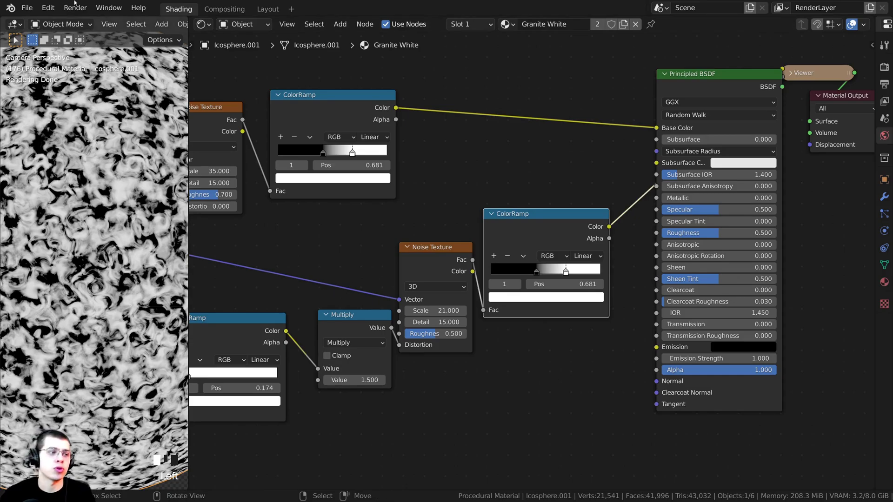
Step: Set the duplicated ColorRamp's black stop to about 0.256 and white stop to about 0.487, and inspect the dark specks
scroll(129, 329, "up", 3)
scroll(544, 263, "up", 4)
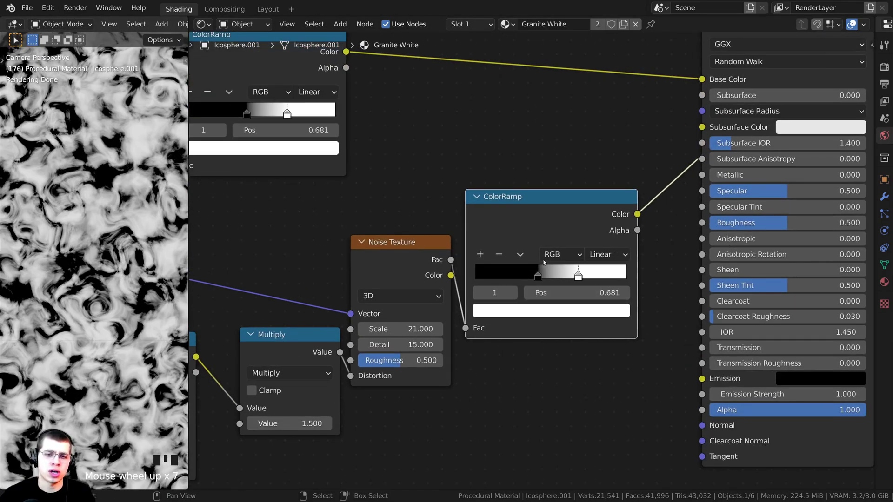
left_click_drag(538, 277, 514, 276)
middle_click_drag(77, 172, 83, 260, "shift")
scroll(90, 214, "up", 2)
scroll(83, 259, "up", 1)
scroll(96, 203, "up", 1)
scroll(137, 283, "down", 4)
middle_click_drag(137, 284, 81, 306, "shift")
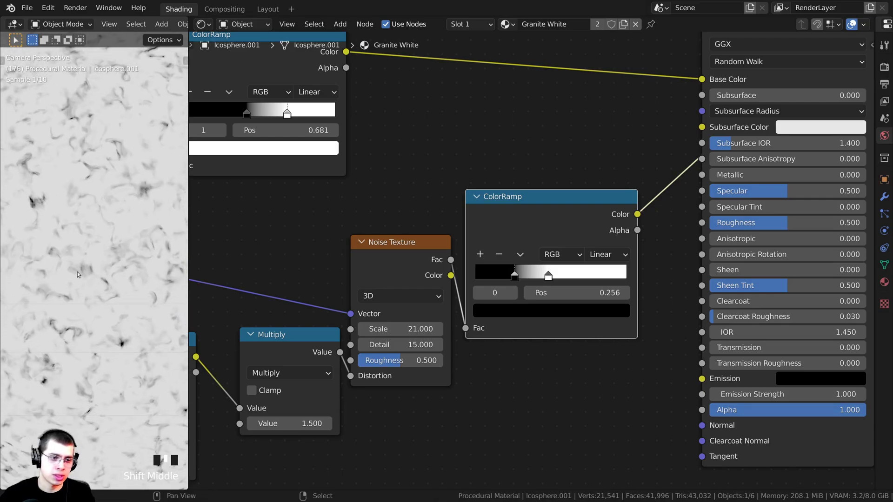
middle_click_drag(117, 242, 145, 223, "shift")
Step: Compare the previews of the base noise's ColorRamp and the distorted noise's ColorRamp
scroll(339, 285, "down", 3)
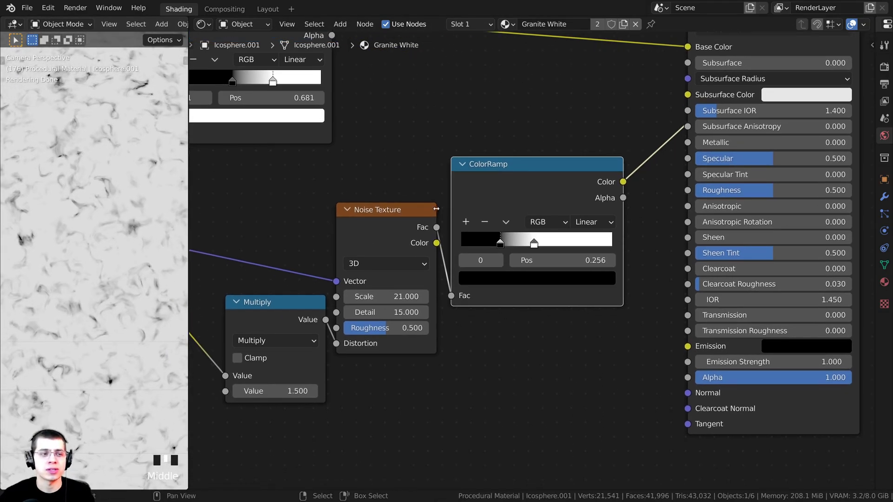
scroll(88, 177, "down", 2)
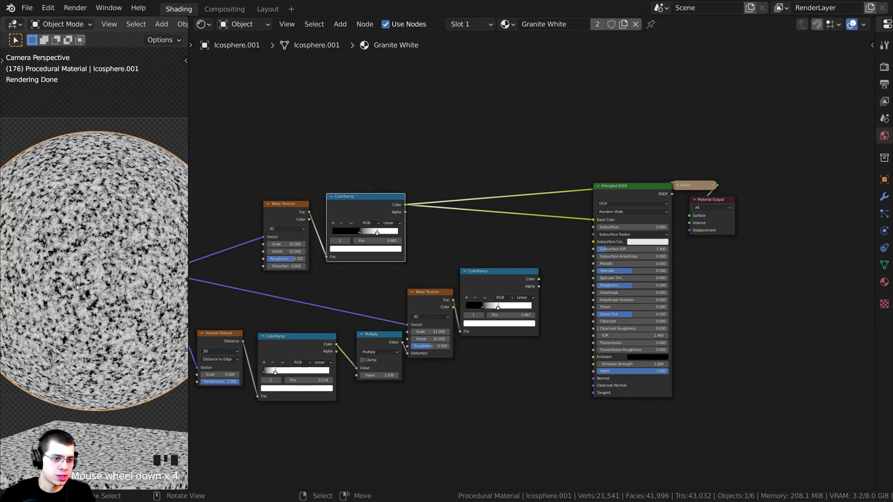
scroll(88, 177, "up", 4)
scroll(470, 285, "up", 4)
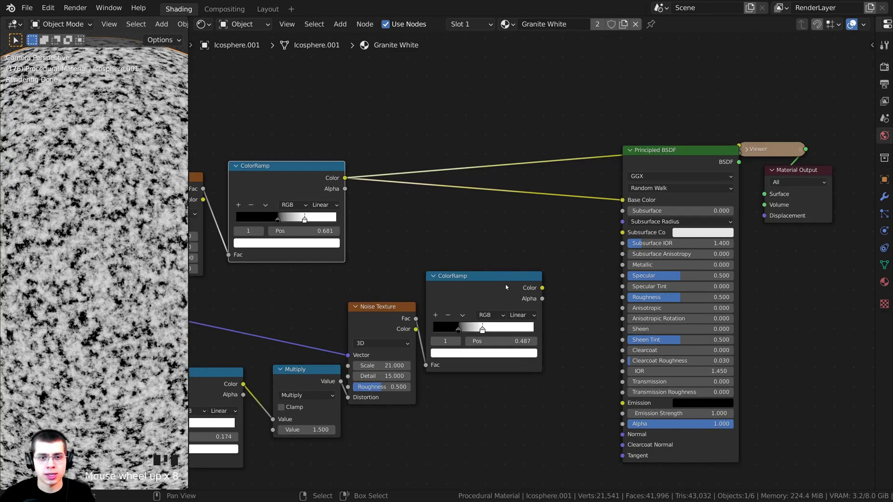
left_click(476, 281, "ctrl+shift")
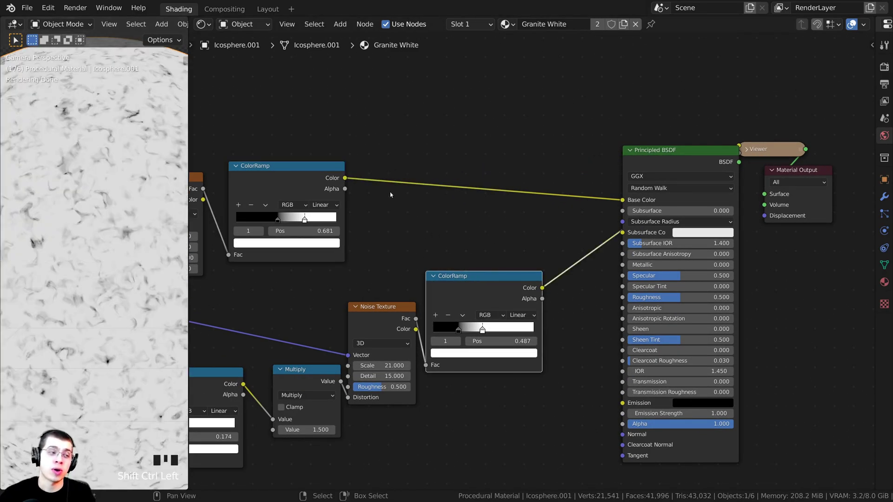
Step: Insert a MixRGB node between the base noise's ColorRamp and the Principled BSDF's Base Color
middle_click_drag(496, 178, 461, 191)
scroll(458, 196, "up", 1)
key("shift+a")
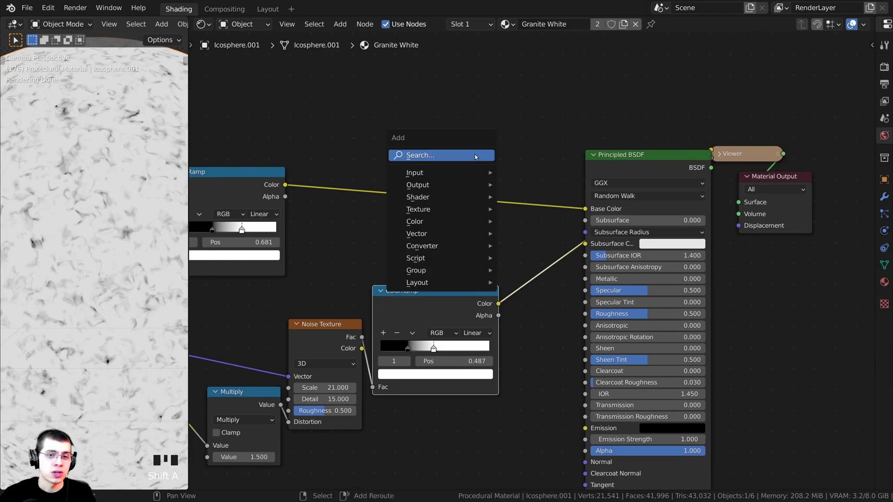
left_click(489, 165)
type("ma")
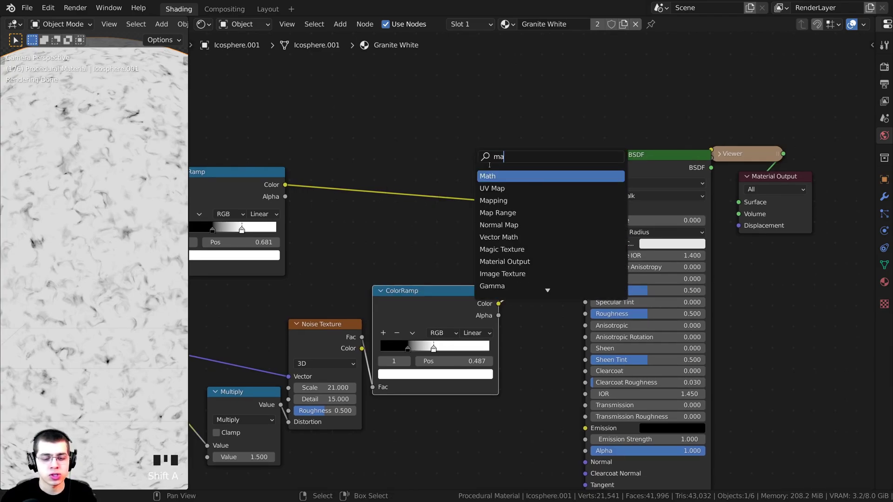
key("BackSpace")
type("ix")
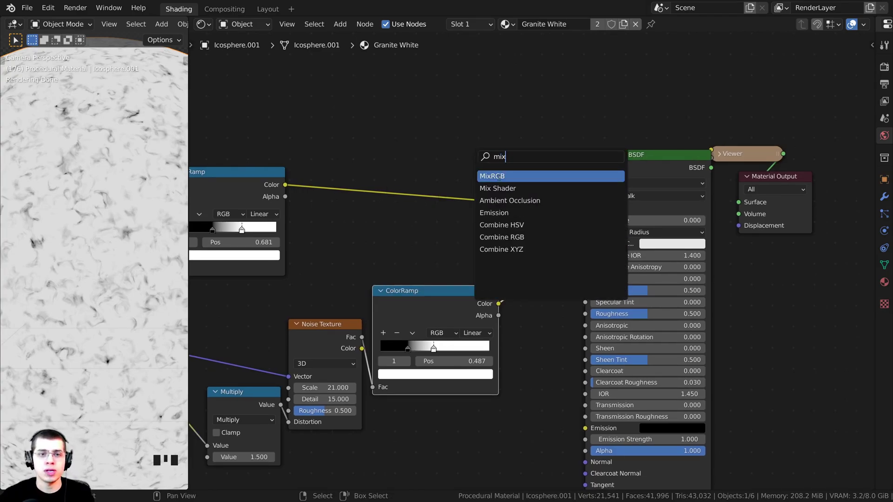
left_click(498, 177)
left_click(498, 184)
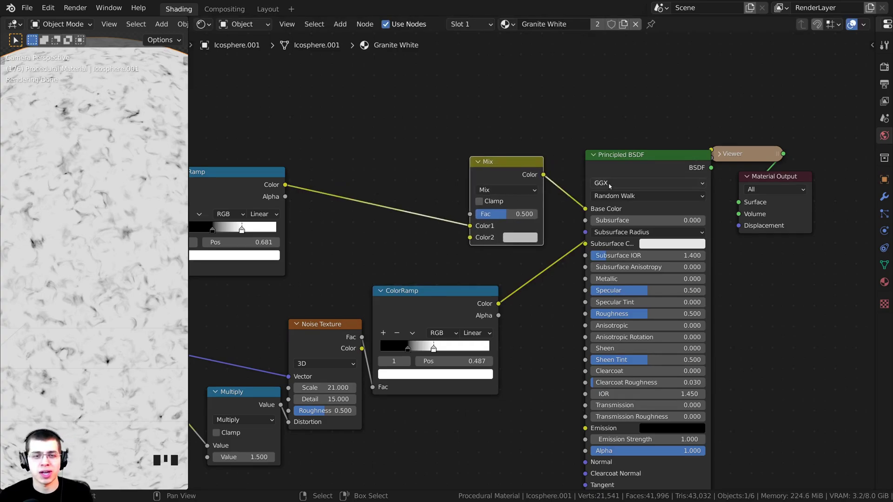
Step: Move the Mix, Principled BSDF, Viewer and Material Output nodes together farther away from the ColorRamps
scroll(608, 186, "down", 5)
key("b")
left_click_drag(508, 140, 777, 251)
key("g")
left_click(852, 259)
key("a")
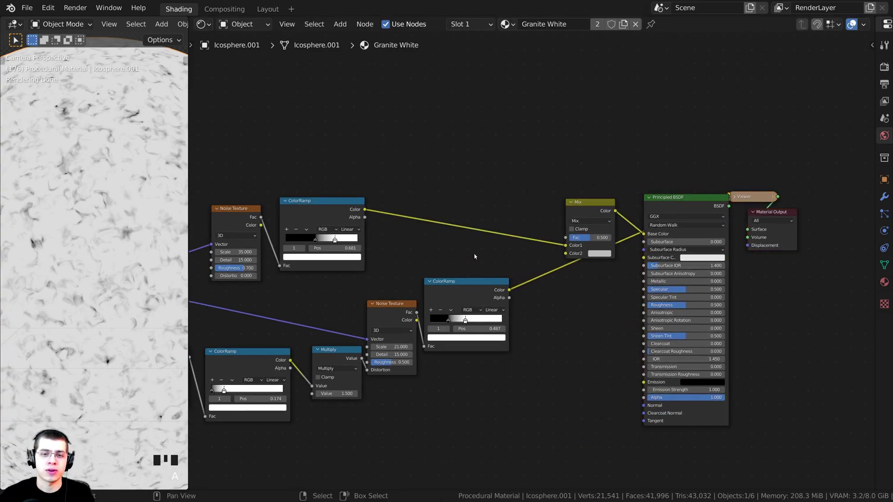
Step: Reroute the base ColorRamp's link from the Mix node's Color1 to its Fac input and move the Mix node closer
scroll(475, 256, "up", 3)
middle_click_drag(222, 200, 332, 197)
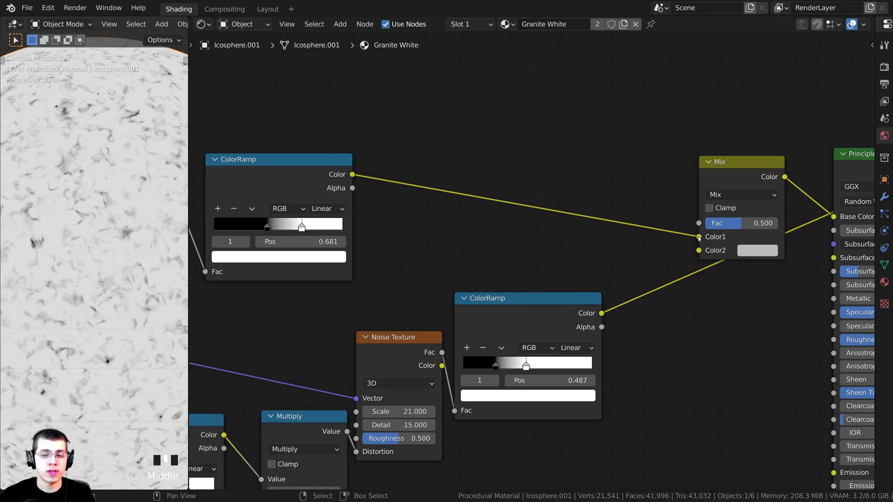
left_click_drag(699, 237, 699, 223)
left_click_drag(711, 182, 693, 181)
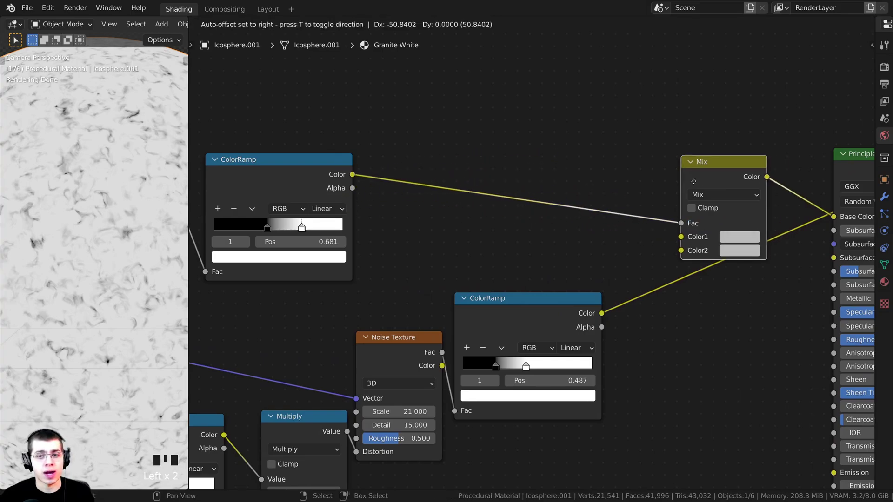
left_click(660, 181)
Step: Connect the distorted noise's ColorRamp Color output to the Mix node's Color1 input and preview the Mix node
middle_click_drag(504, 289, 499, 315)
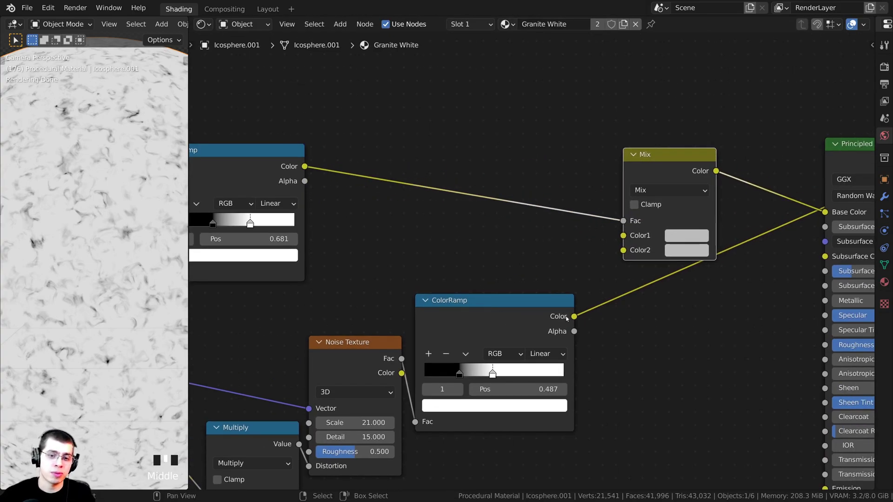
left_click_drag(568, 318, 625, 235)
left_click_drag(655, 168, 678, 192)
left_click(674, 188, "ctrl+shift")
middle_click_drag(353, 219, 329, 219)
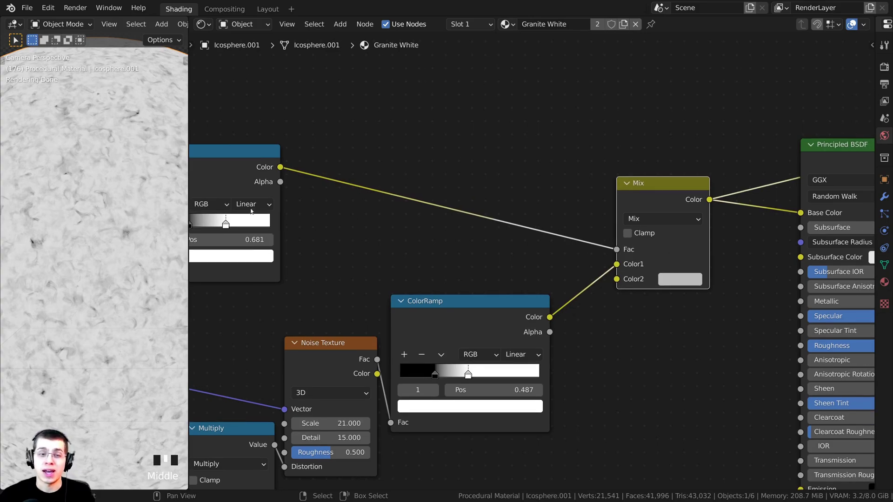
Step: Set the Mix node's blend mode to Darken and its Color2 to black
left_click(645, 219)
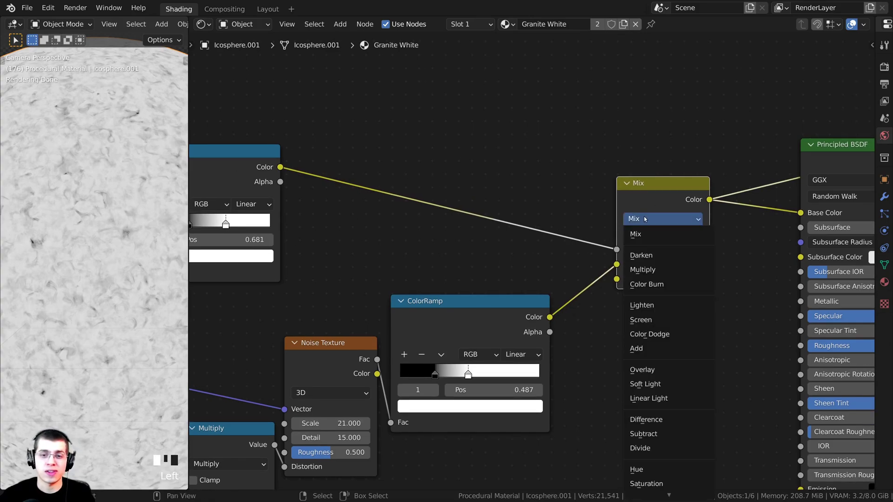
left_click(648, 258)
scroll(632, 252, "up", 1)
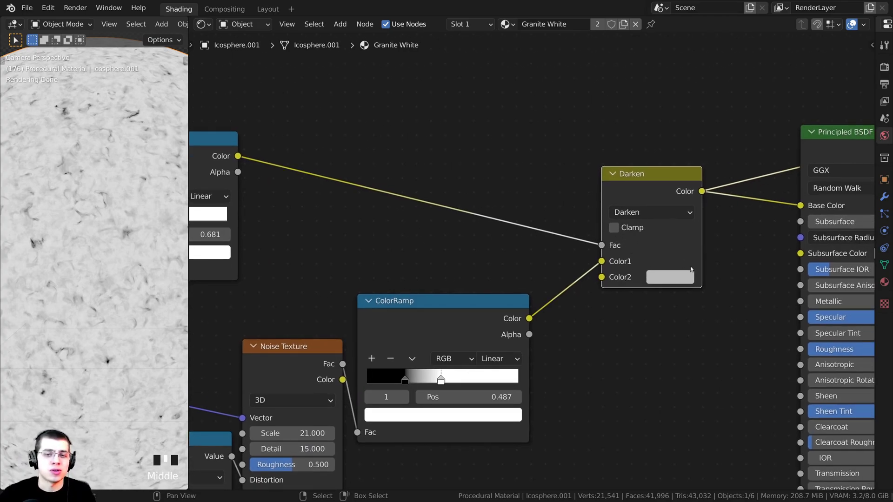
left_click(680, 274)
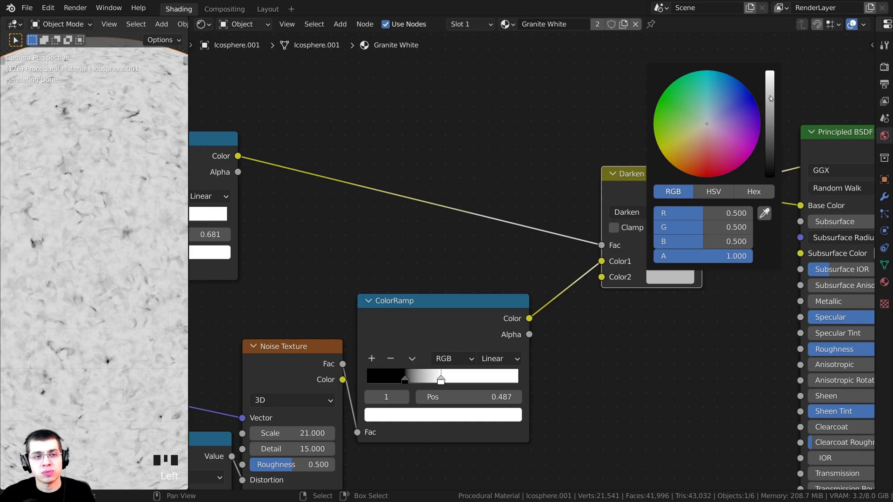
left_click_drag(770, 99, 769, 179)
Step: Compare the previews of both ColorRamps with the combined Darken node output and examine the result on the icosphere
scroll(361, 221, "down", 4)
middle_click_drag(256, 197, 378, 186)
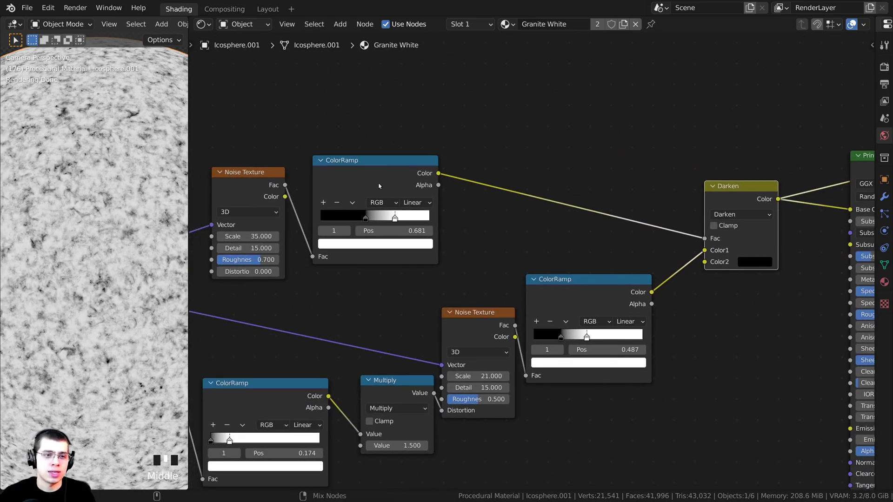
left_click(379, 186, "ctrl+shift")
left_click(546, 291, "ctrl+shift")
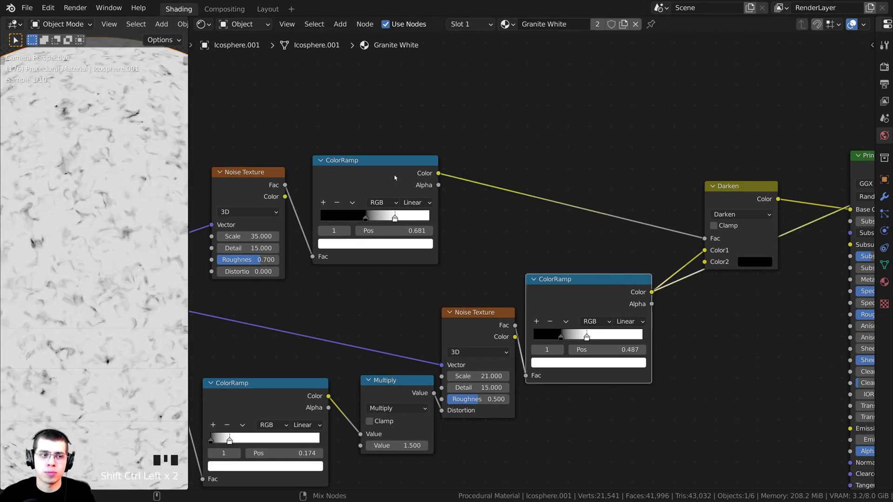
left_click(395, 177, "ctrl+shift")
left_click(749, 193, "ctrl+shift")
scroll(785, 261, "up", 5)
scroll(623, 174, "down", 2)
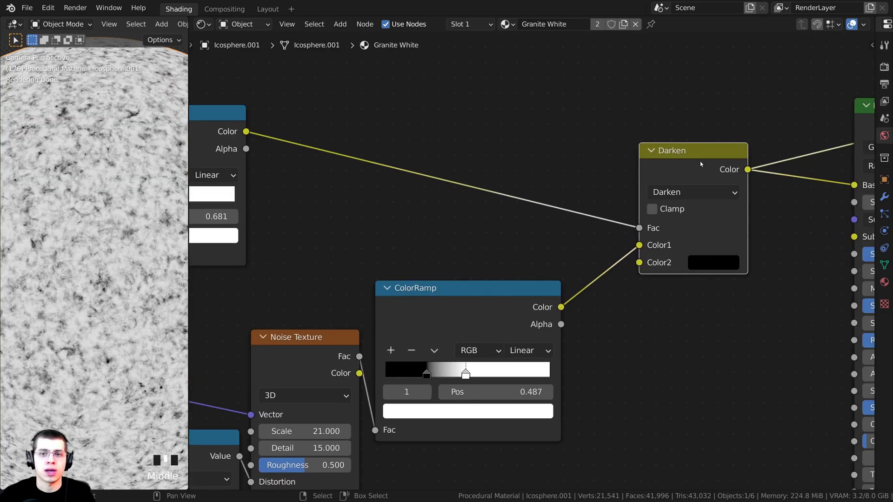
Step: Connect the Darken node's Color output to the Principled BSDF's Base Color and preview the Principled BSDF on the material output
scroll(129, 292, "up", 2)
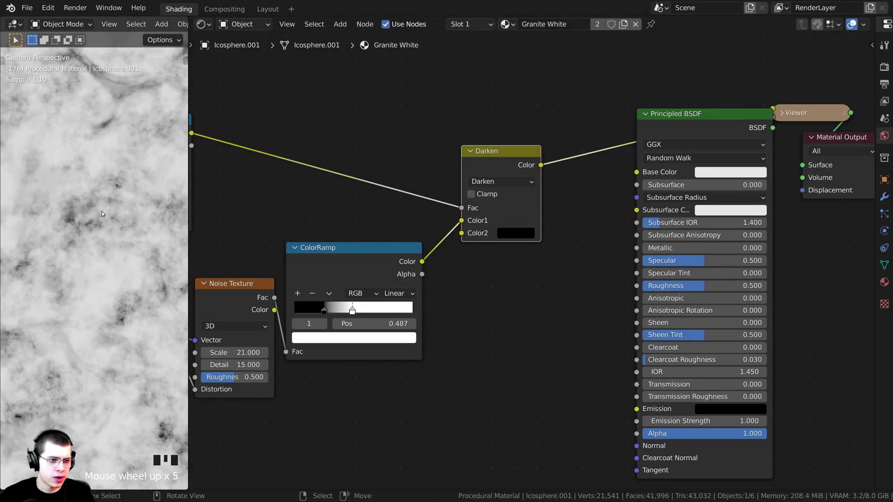
middle_click_drag(128, 292, 72, 259, "shift")
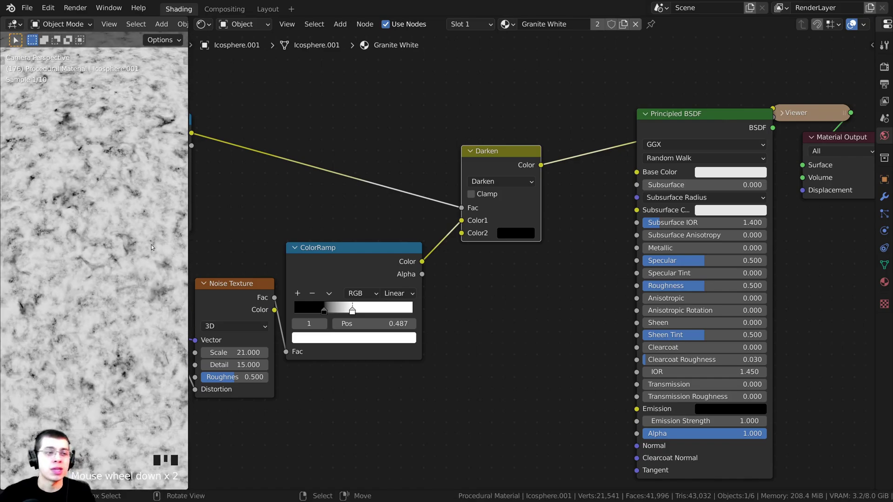
scroll(107, 247, "down", 5)
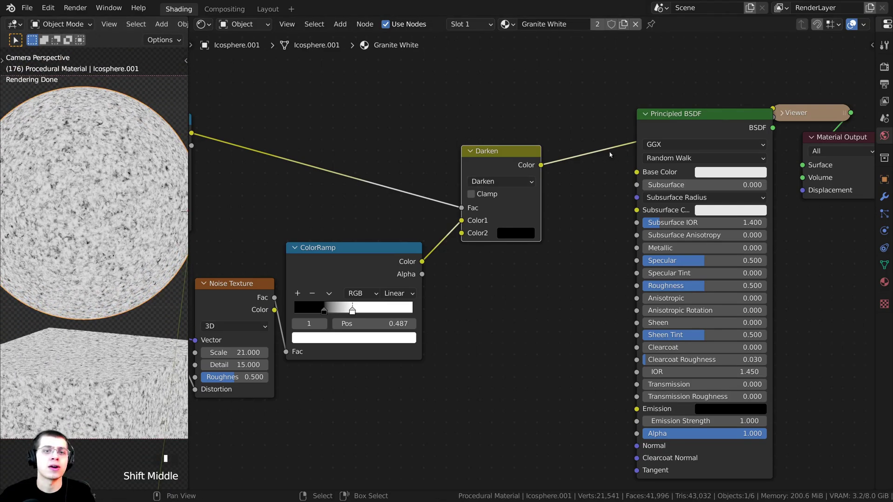
left_click_drag(536, 171, 636, 172)
left_click(663, 146)
left_click(667, 128)
left_click(669, 132, "ctrl+shift")
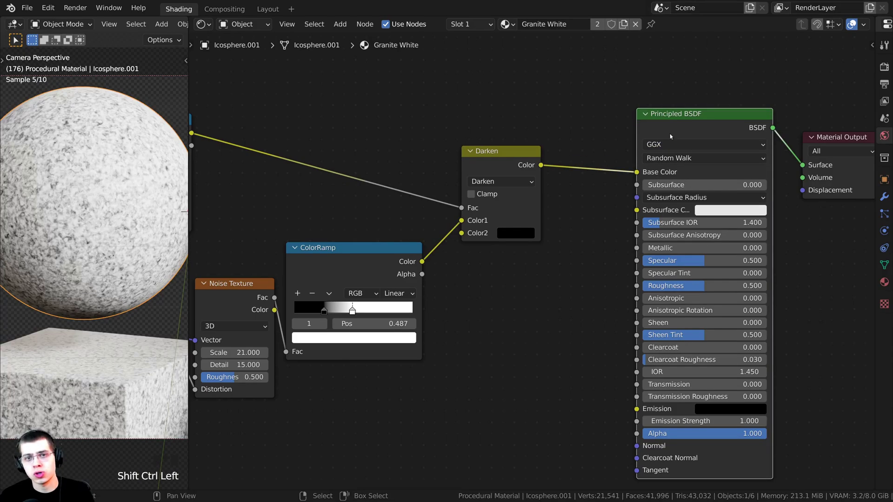
Step: Reposition the Principled BSDF node between the Darken node and the Material Output
left_click_drag(656, 128, 644, 147)
left_click(644, 147)
scroll(534, 246, "down", 1)
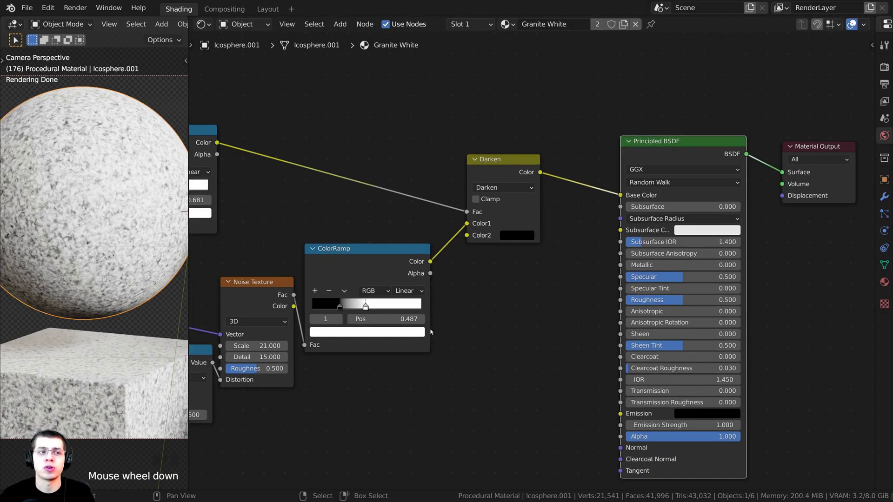
scroll(139, 201, "down", 2)
left_click(126, 105)
middle_click_drag(125, 106, 129, 111, "shift")
middle_click_drag(498, 237, 468, 202)
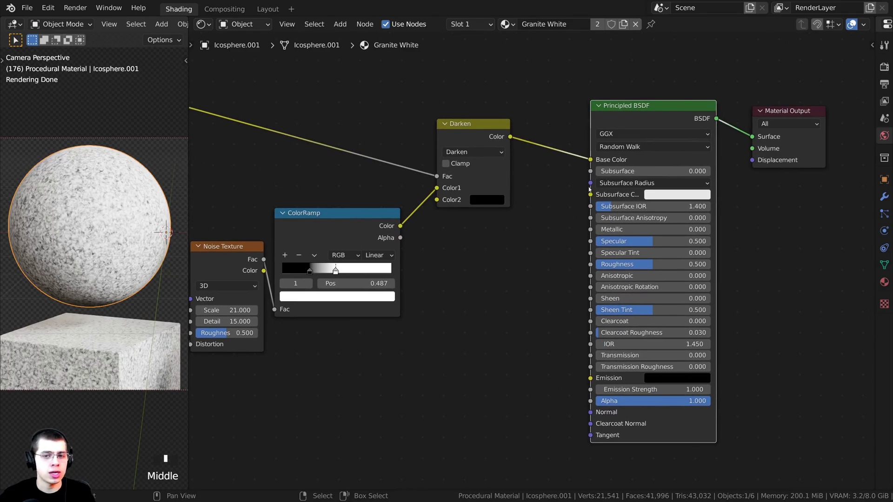
left_click_drag(664, 107, 677, 107)
Step: Set the Principled BSDF's Roughness to 0.2
scroll(662, 140, "up", 1)
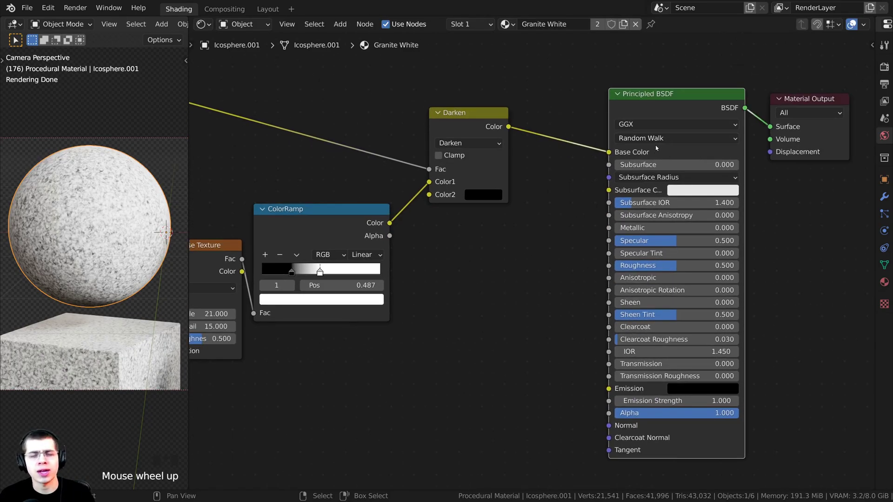
middle_click_drag(660, 195, 657, 186)
left_click(645, 268)
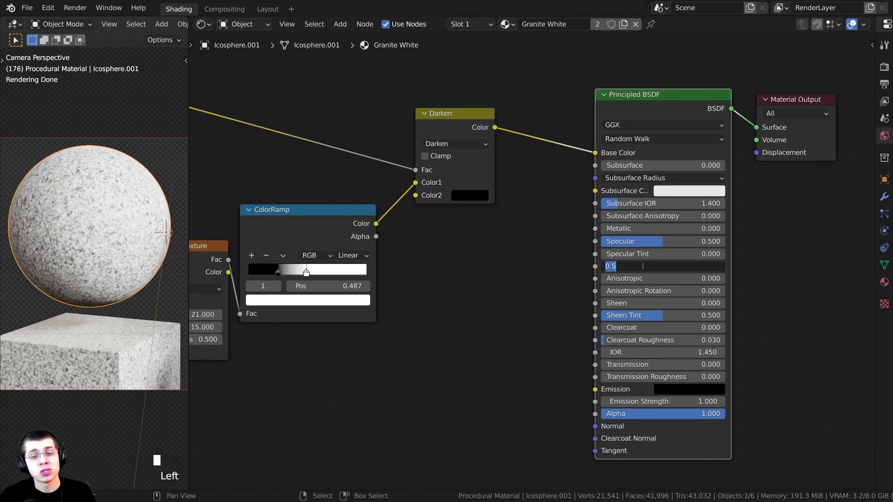
type(".2")
key("Return")
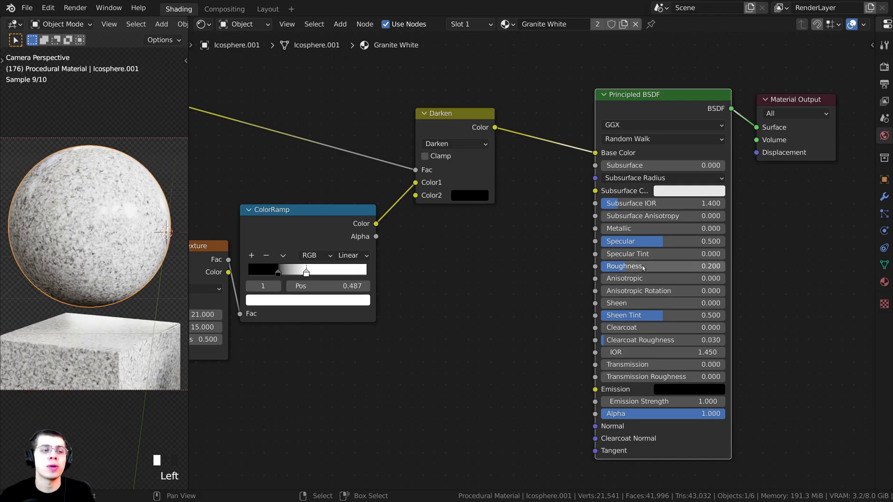
Step: Compare the white and orange granite objects in the widened viewport and in the stored render result
scroll(61, 244, "down", 2)
middle_click_drag(62, 244, 28, 225, "shift")
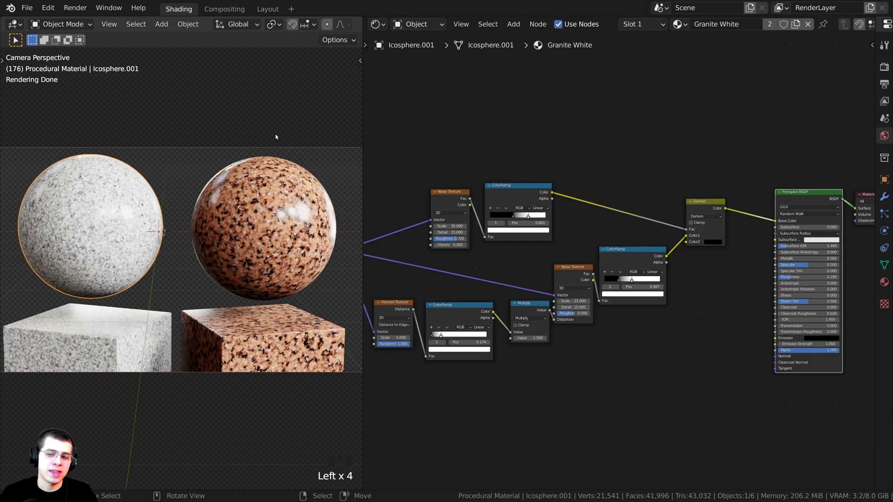
left_click(252, 2)
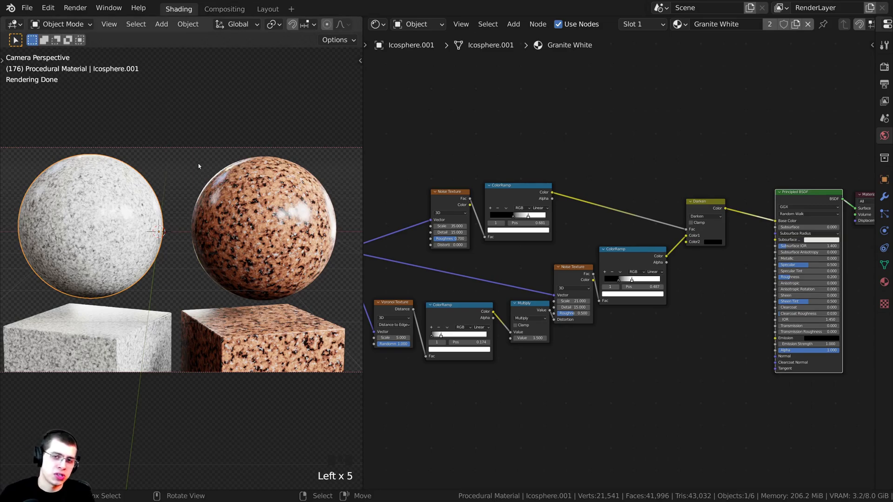
scroll(368, 205, "down", 1)
key("F11")
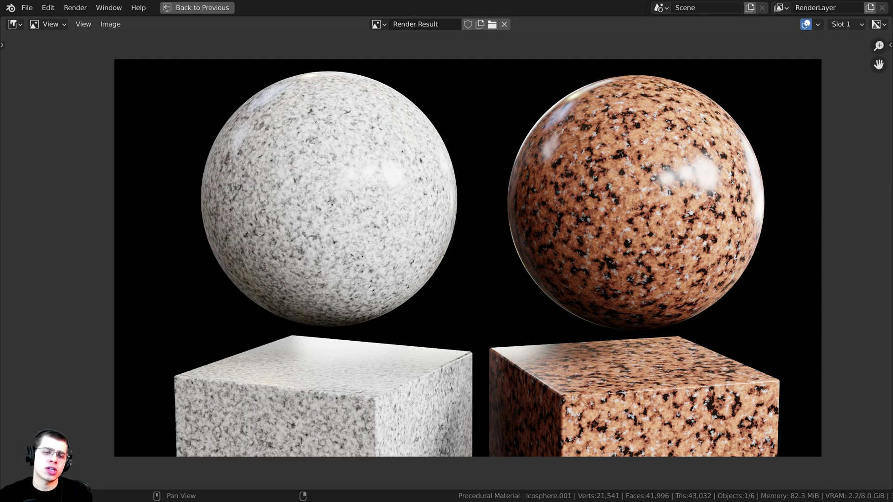